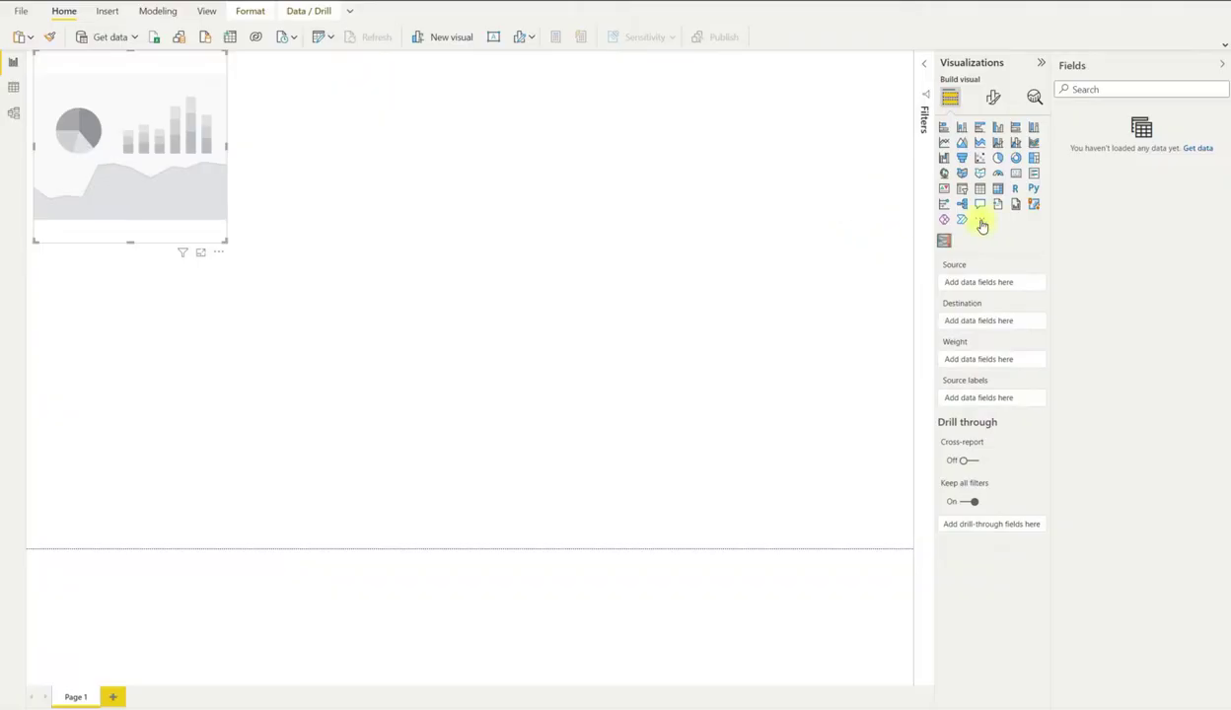
click(981, 223)
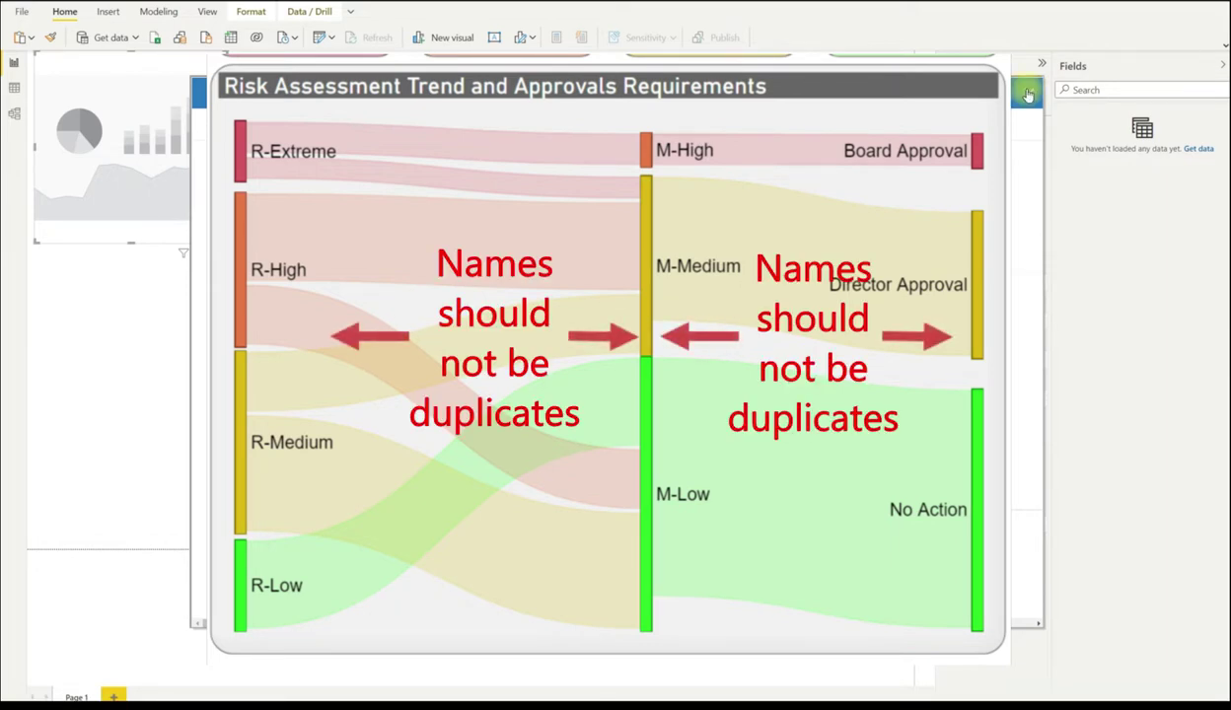
click(1026, 91)
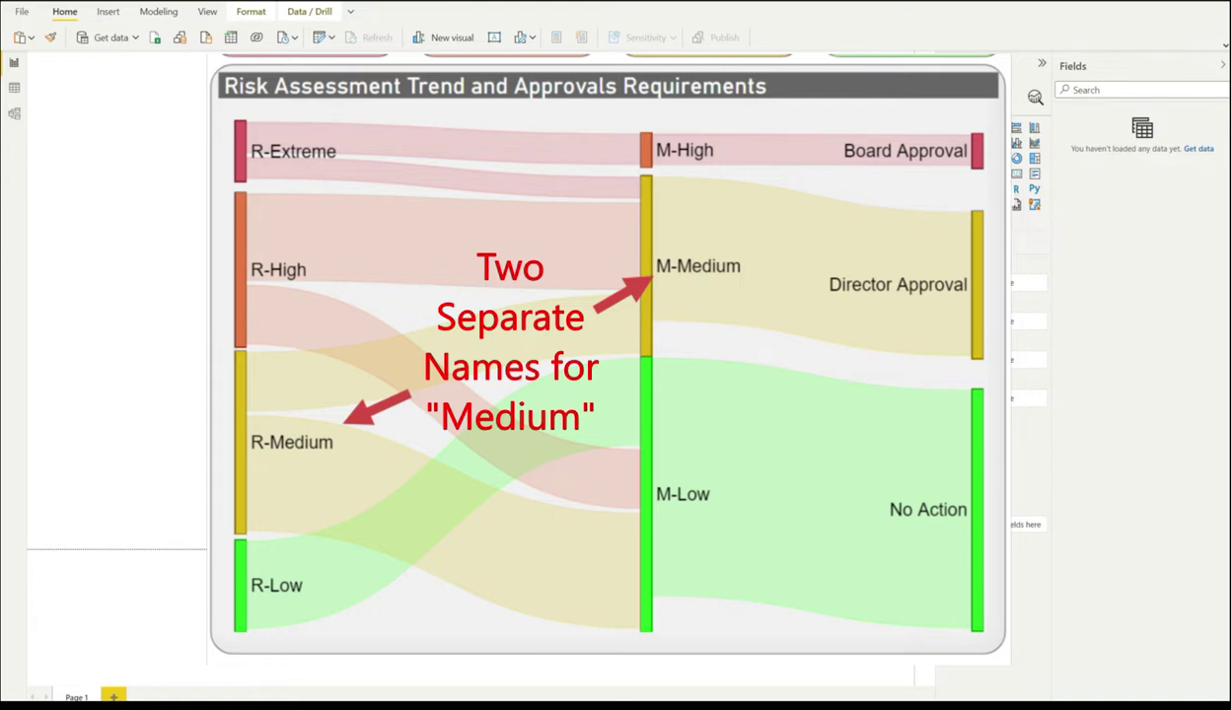
click(1016, 219)
key(Escape)
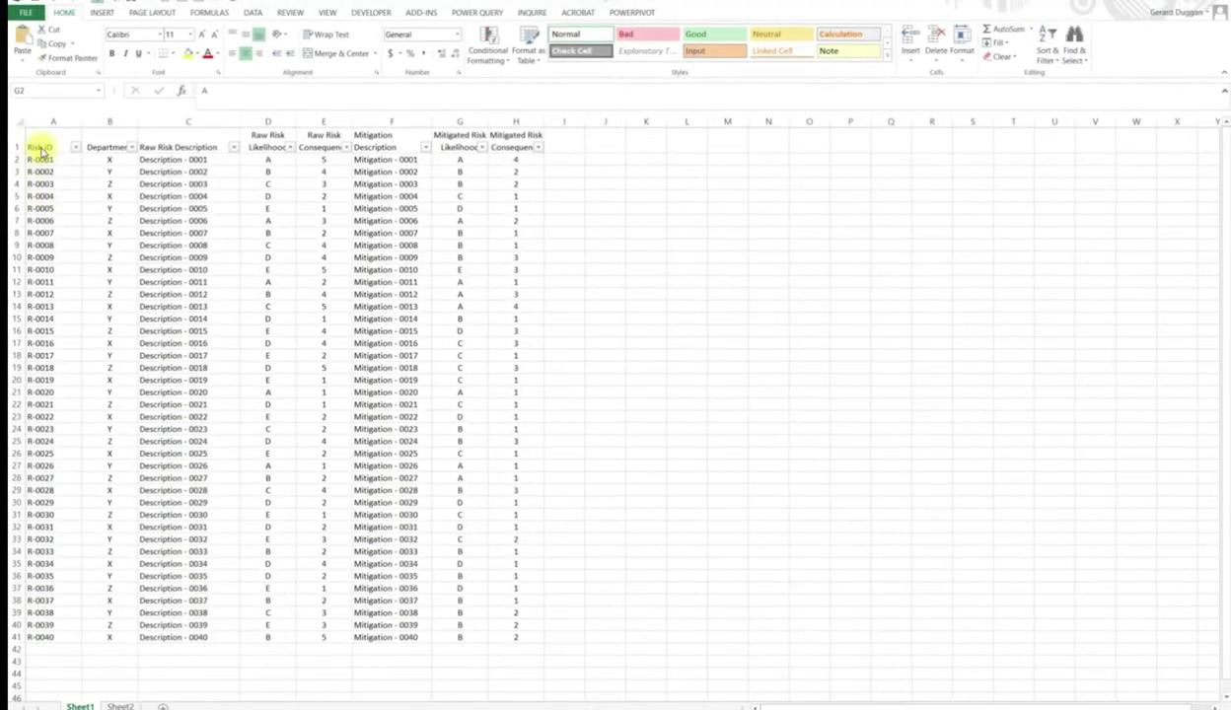
Step: Read each register heading, from Department to Mitigated Risk Consequence, then open the raw risk codes sheet
drag(44, 143, 517, 146)
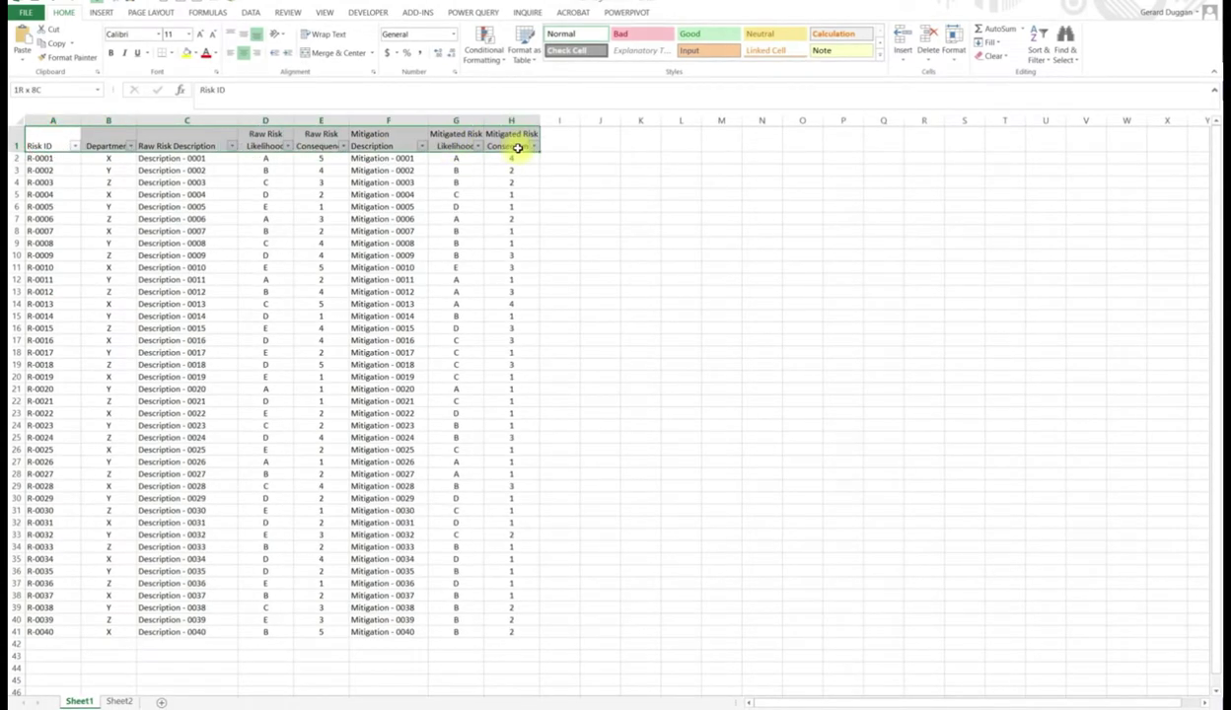
click(560, 243)
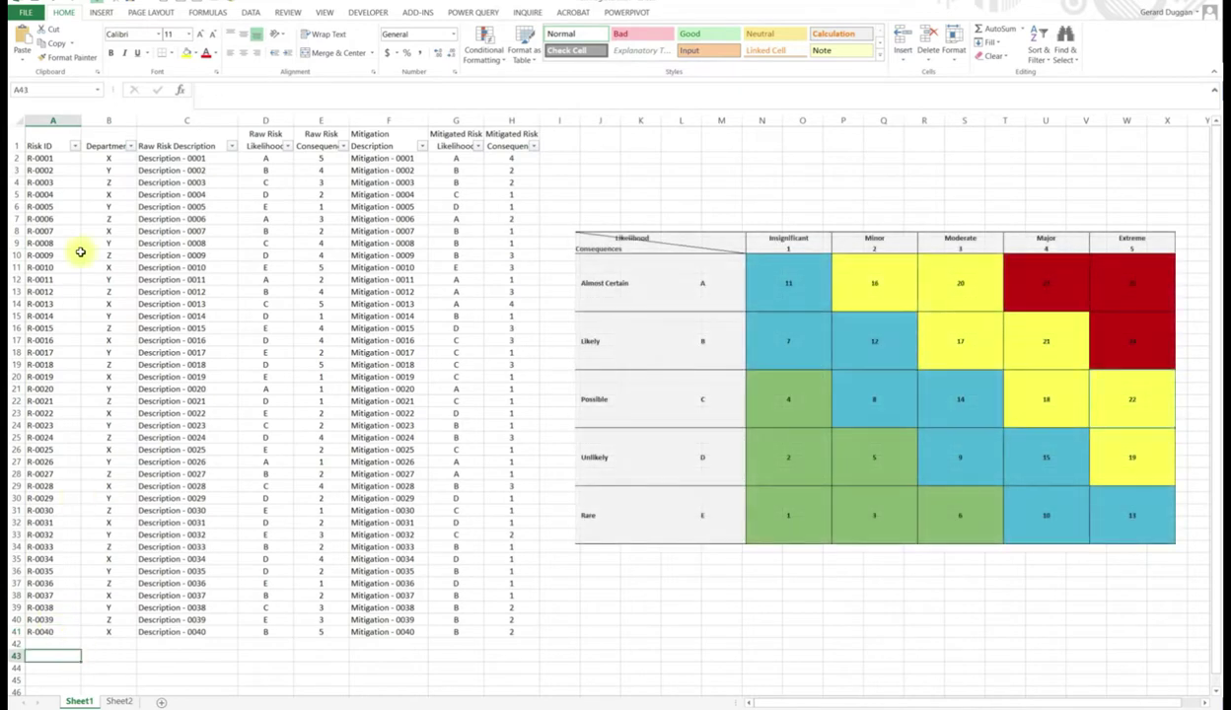
click(108, 145)
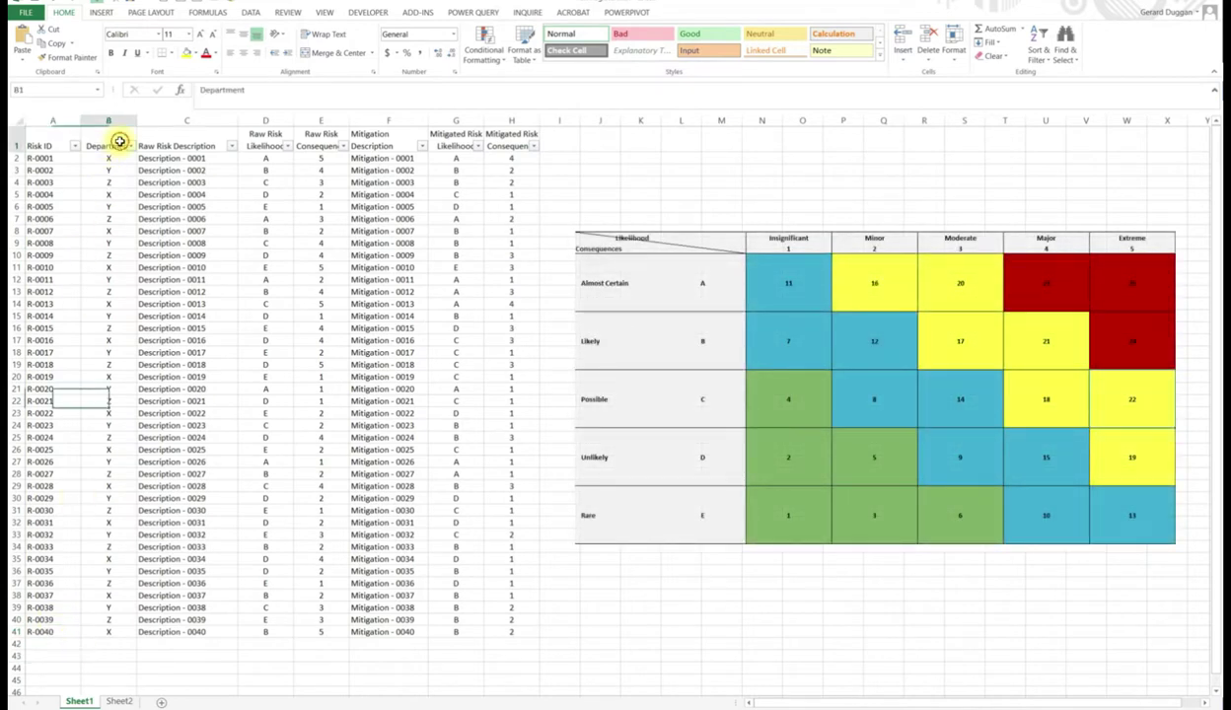
click(223, 136)
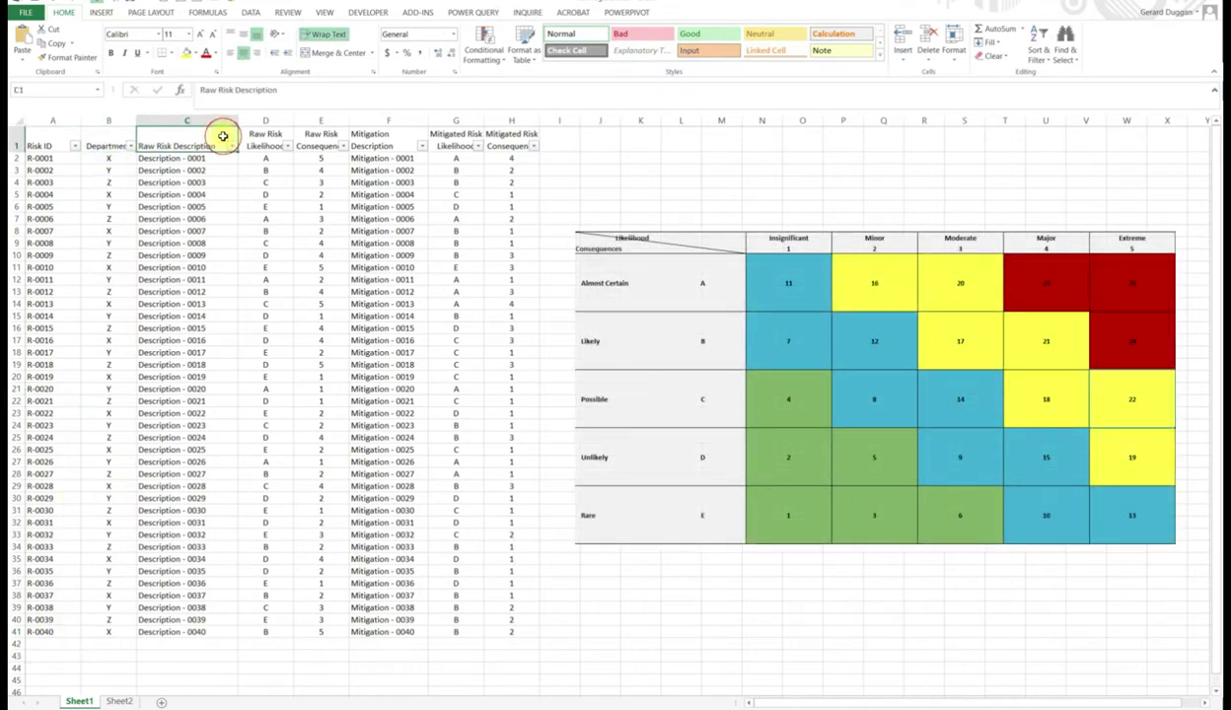
click(277, 137)
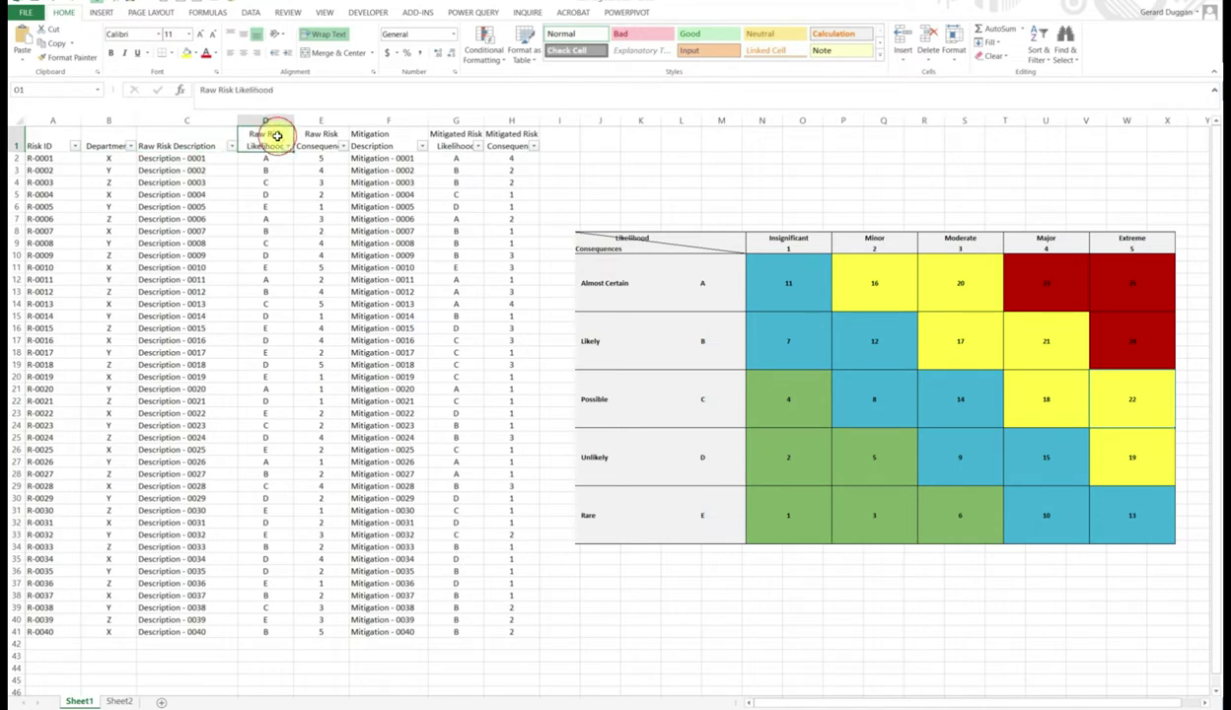
click(320, 138)
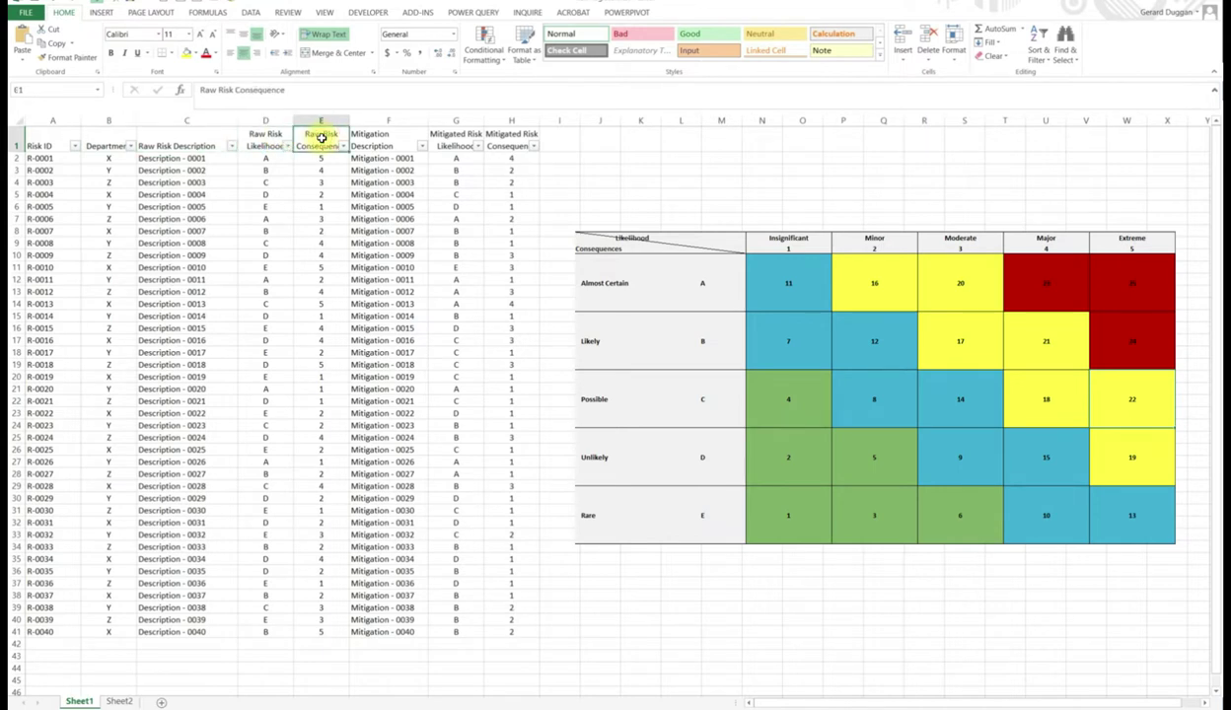
click(395, 139)
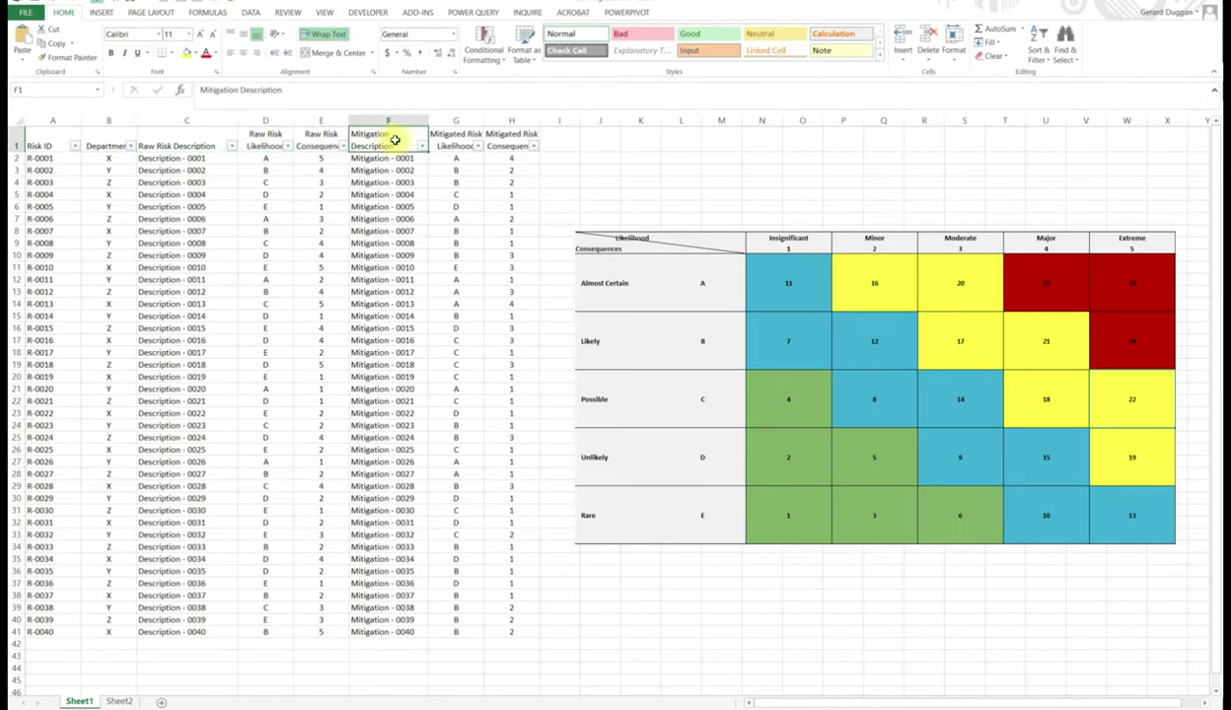
click(468, 136)
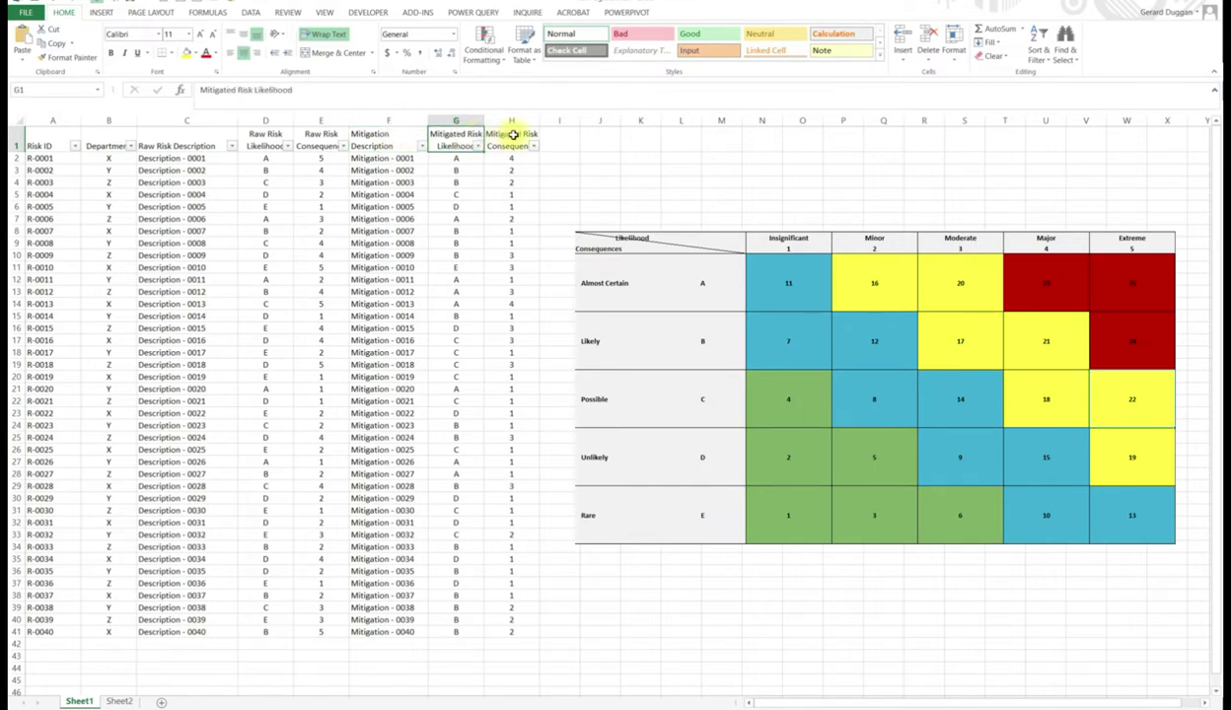
click(513, 135)
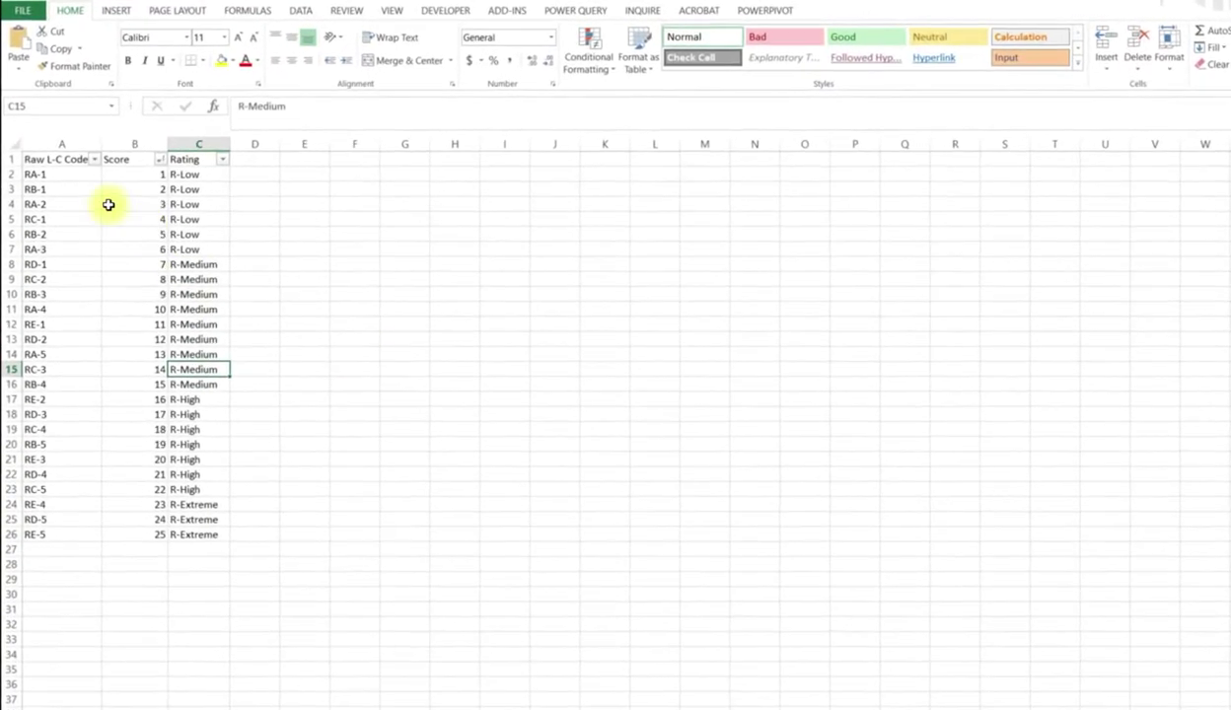
click(55, 140)
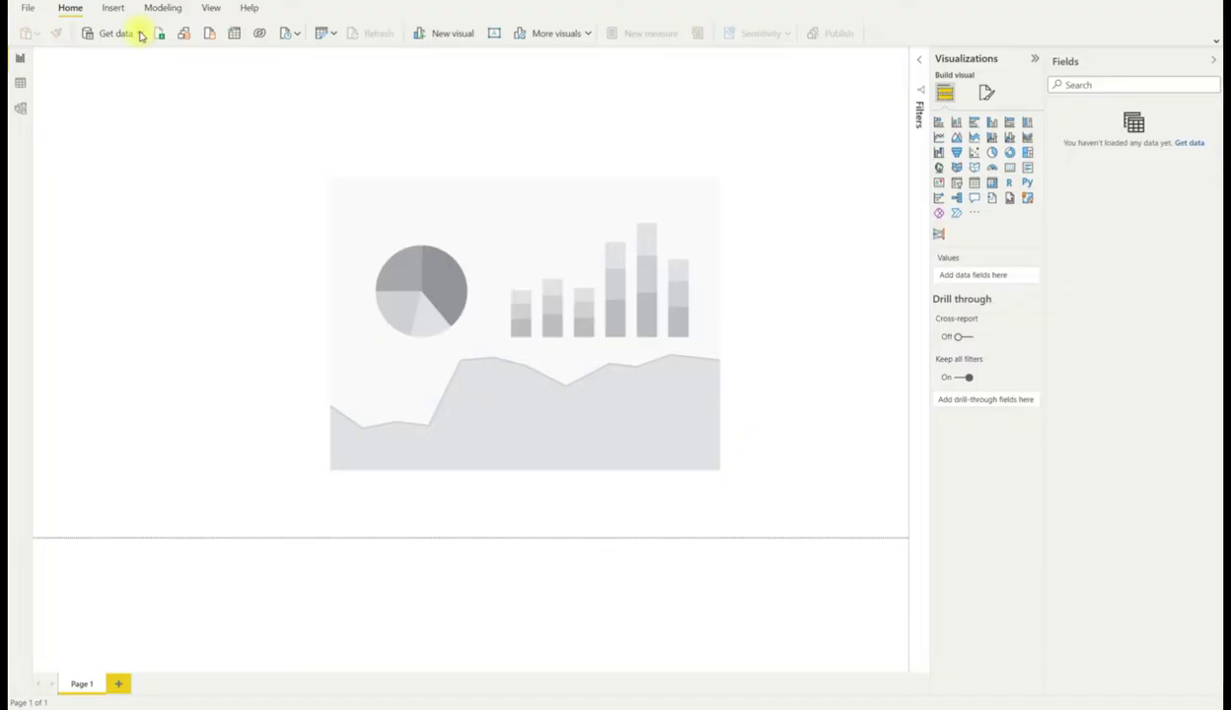
Step: Import the Risk Register.xlsx workbook through Get data > Excel workbook
click(141, 35)
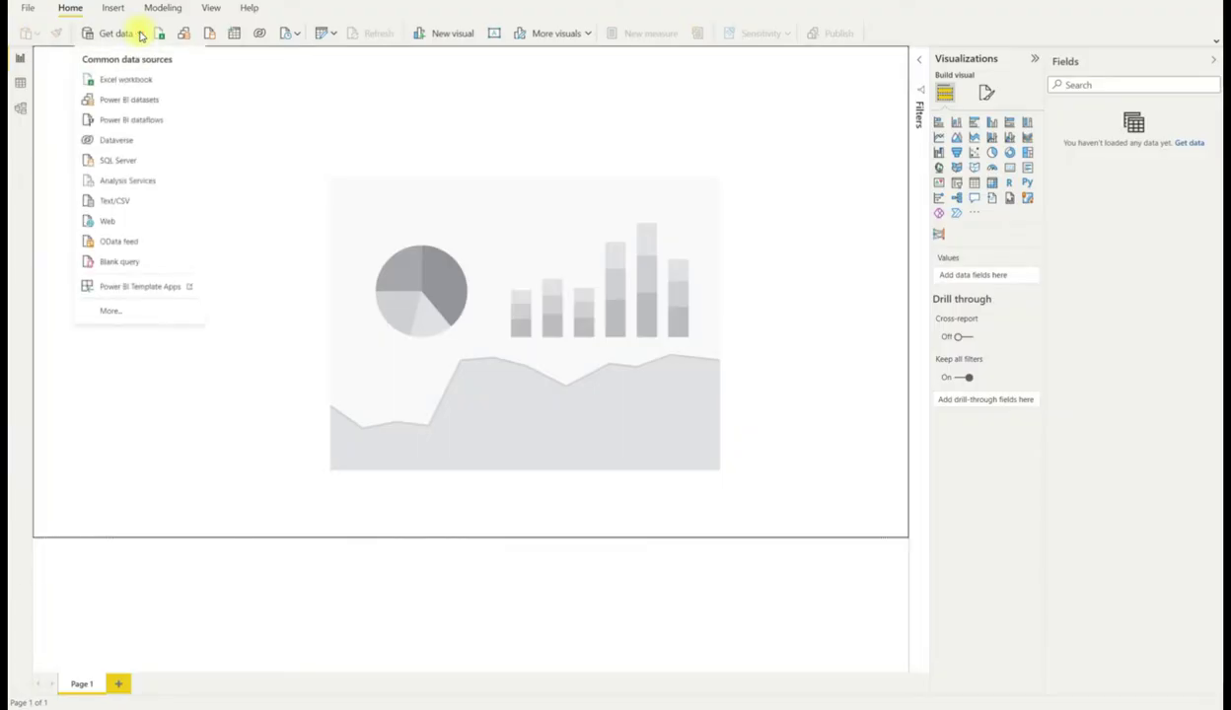
click(141, 78)
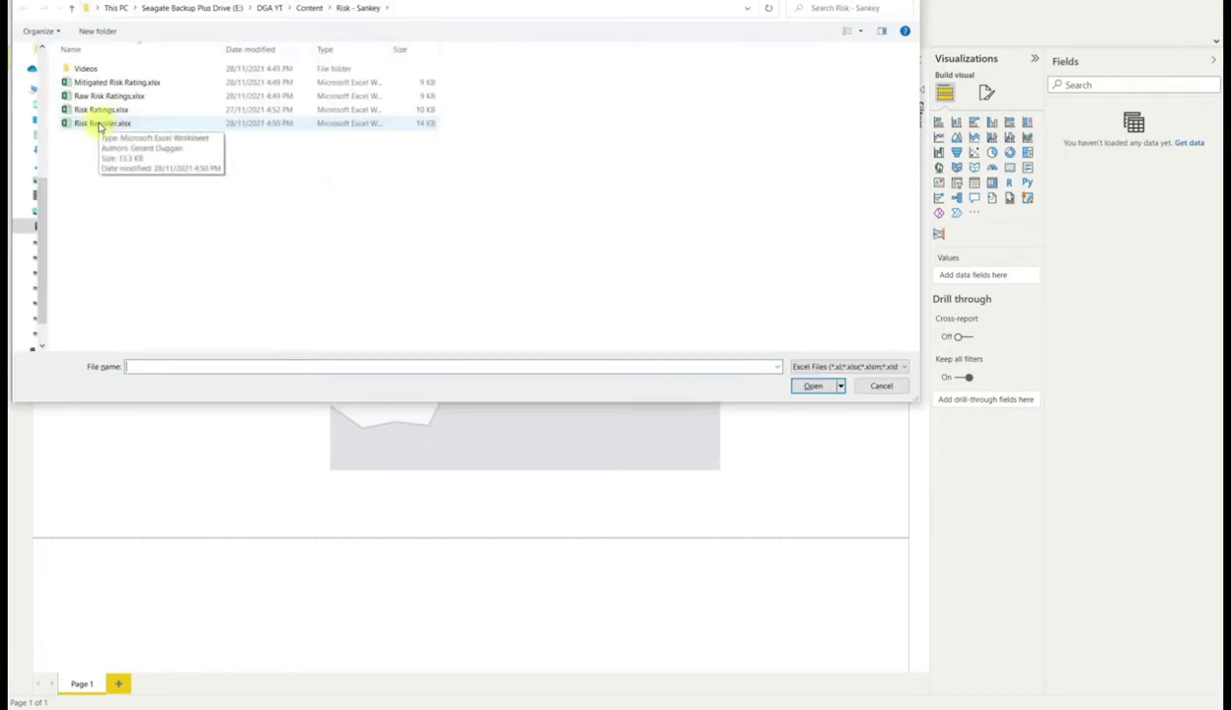
click(99, 123)
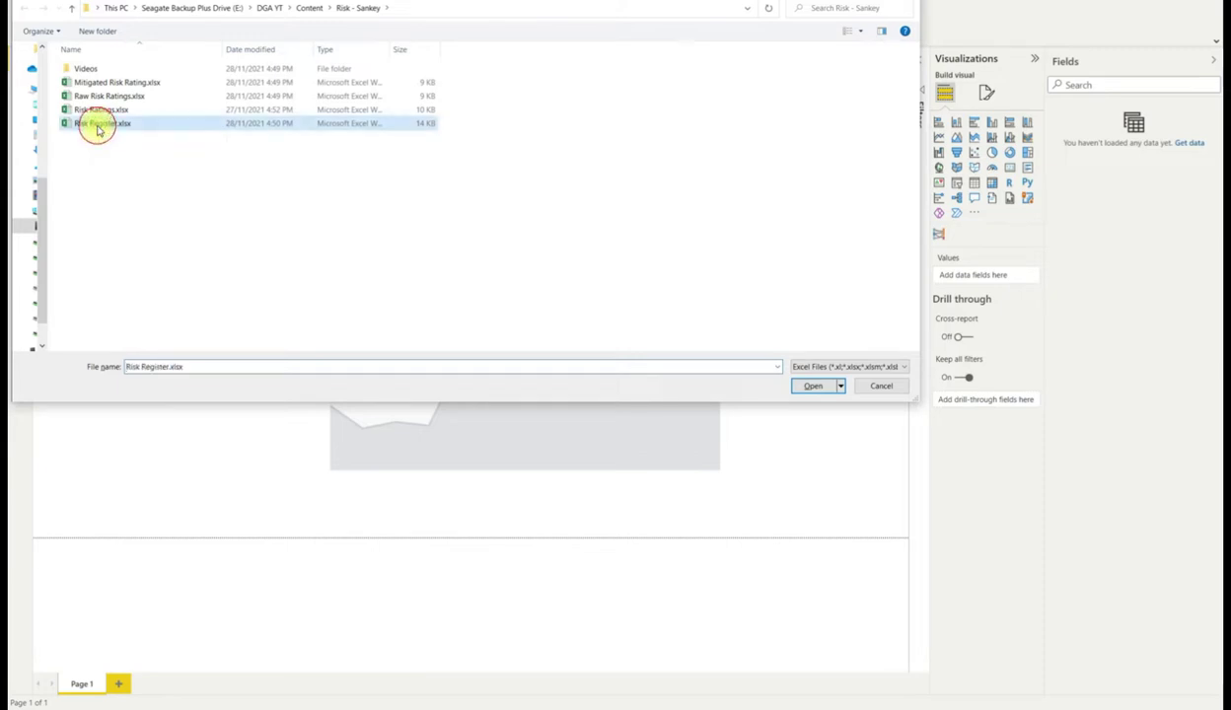
click(806, 385)
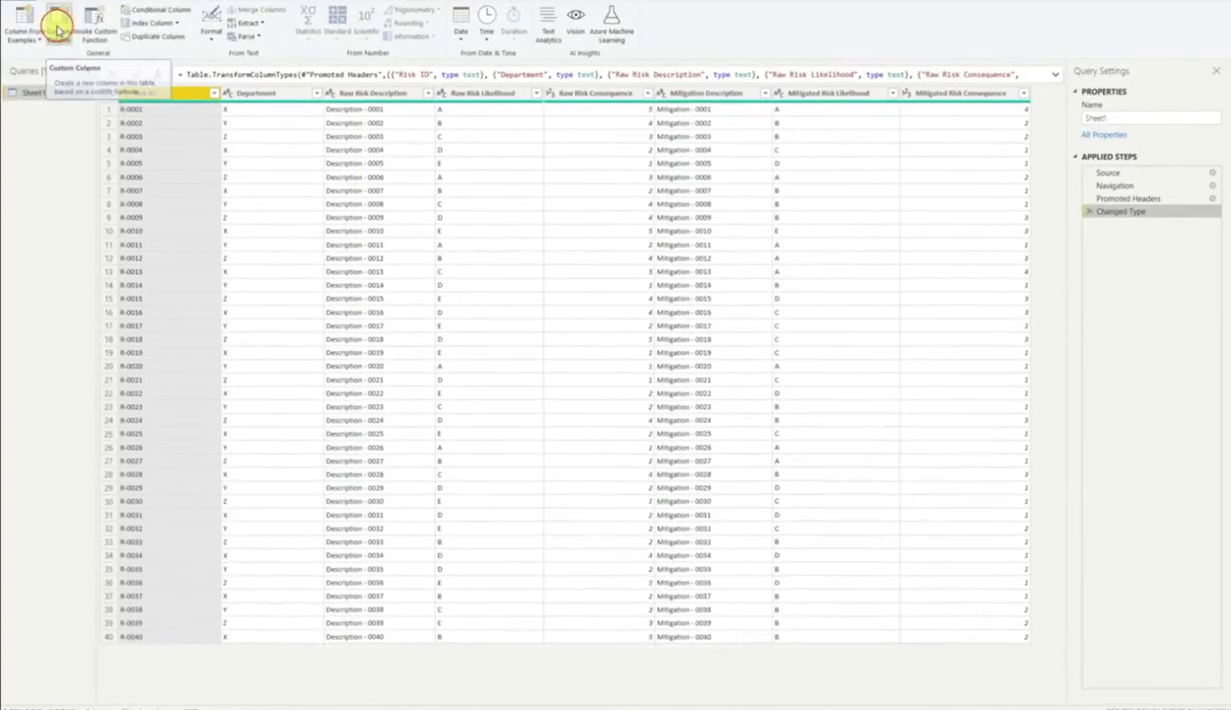
Step: Create custom column Raw LC = "R"&[Raw Risk Likelihood]&"-"&Text.From([Raw Risk Consequence])
click(57, 30)
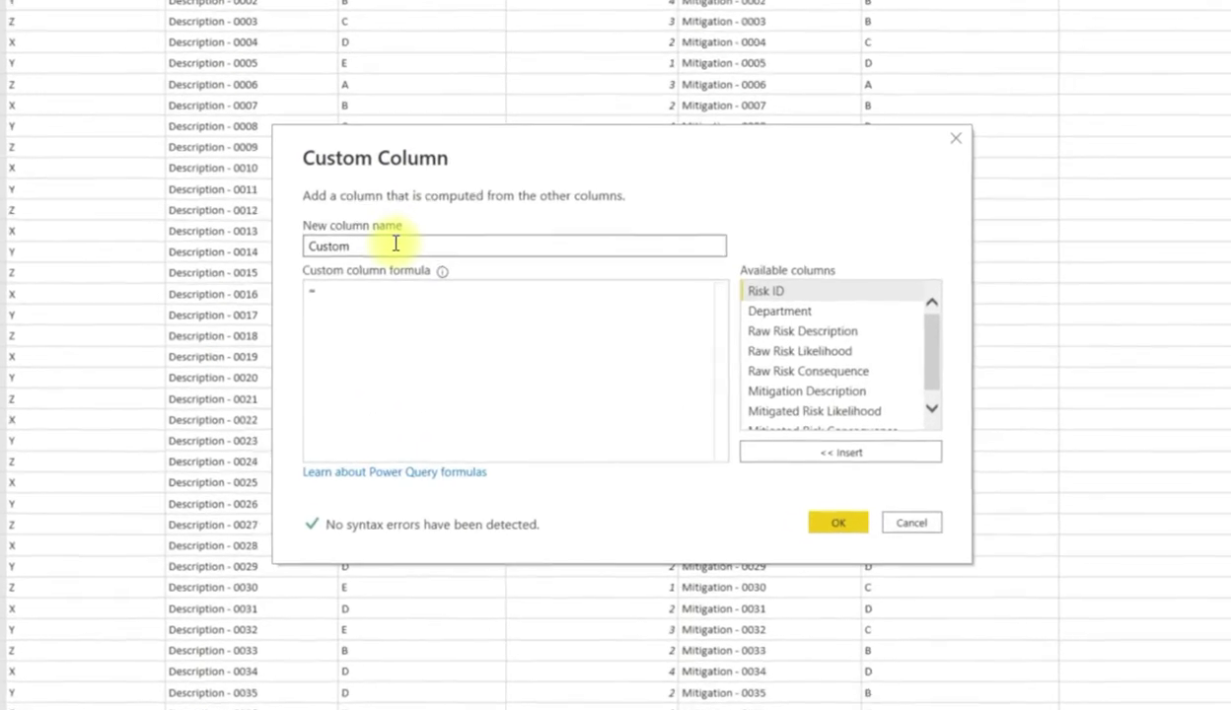
double_click(463, 280)
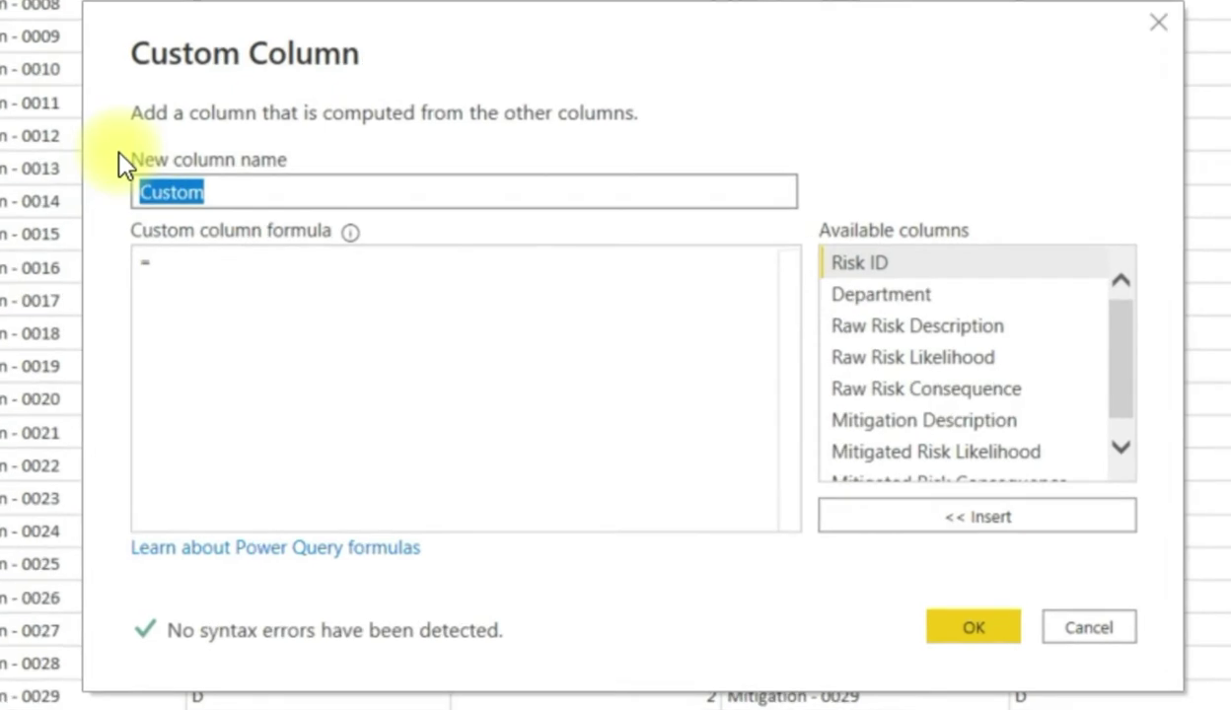
text(Raw LC)
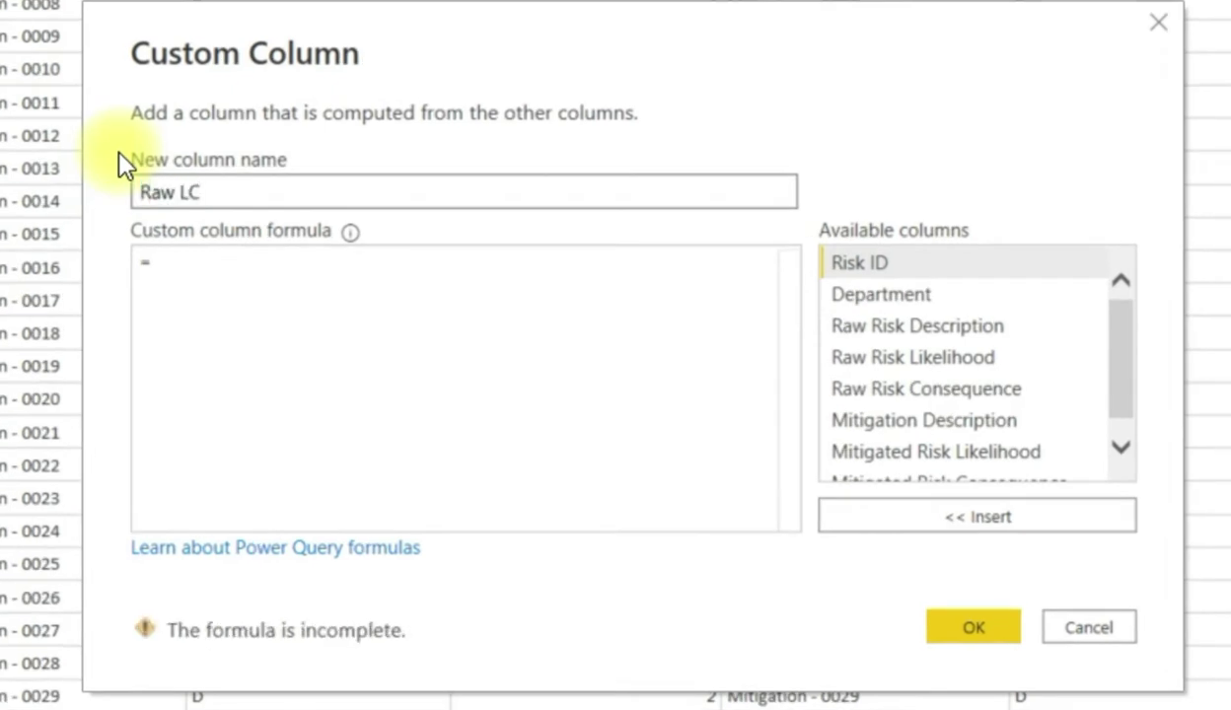
click(237, 270)
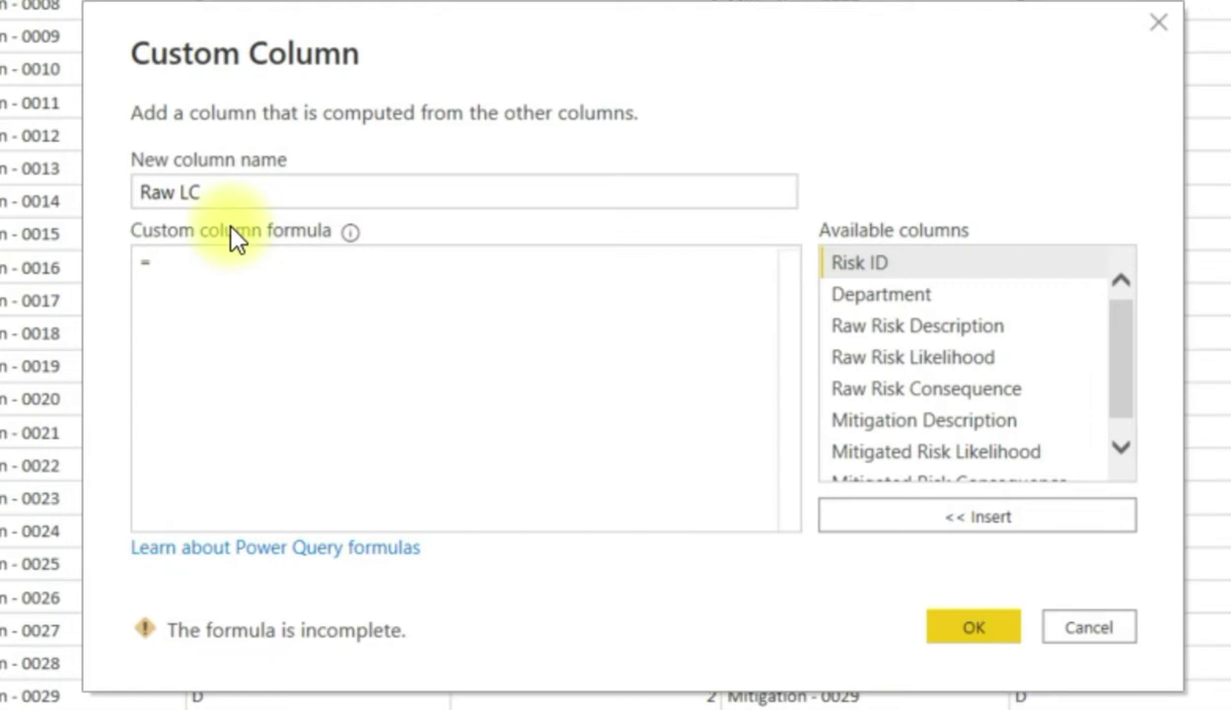
text("R)
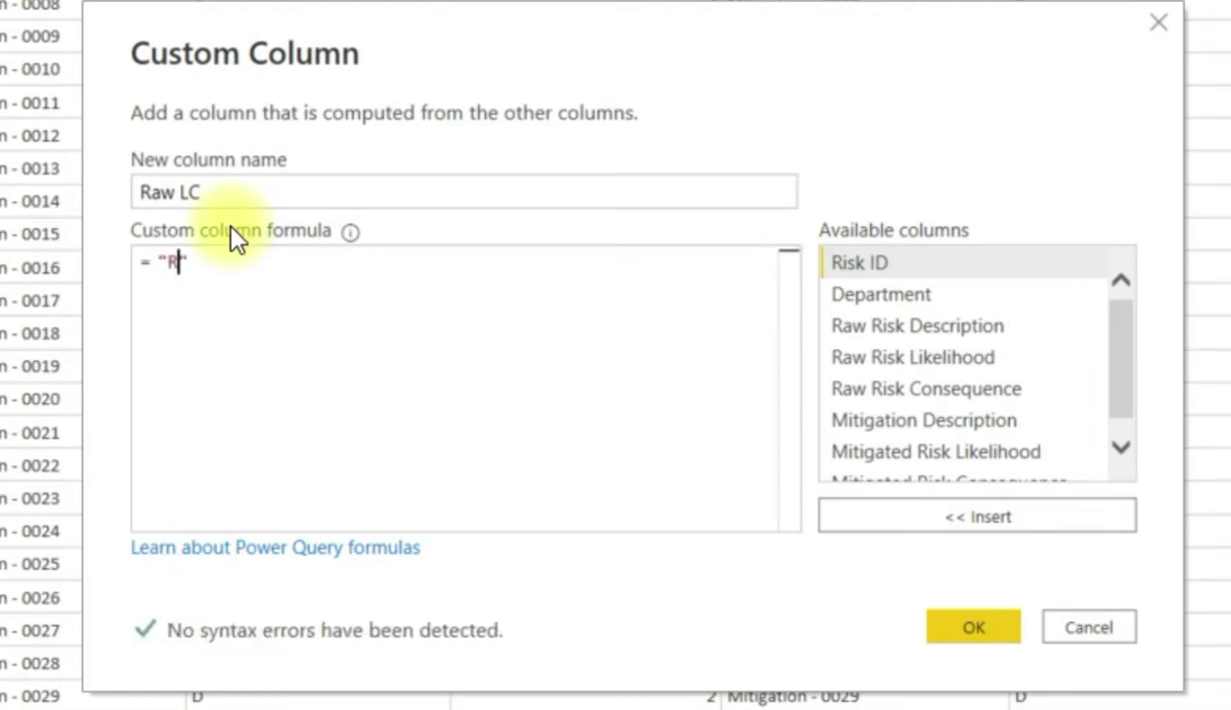
text("&)
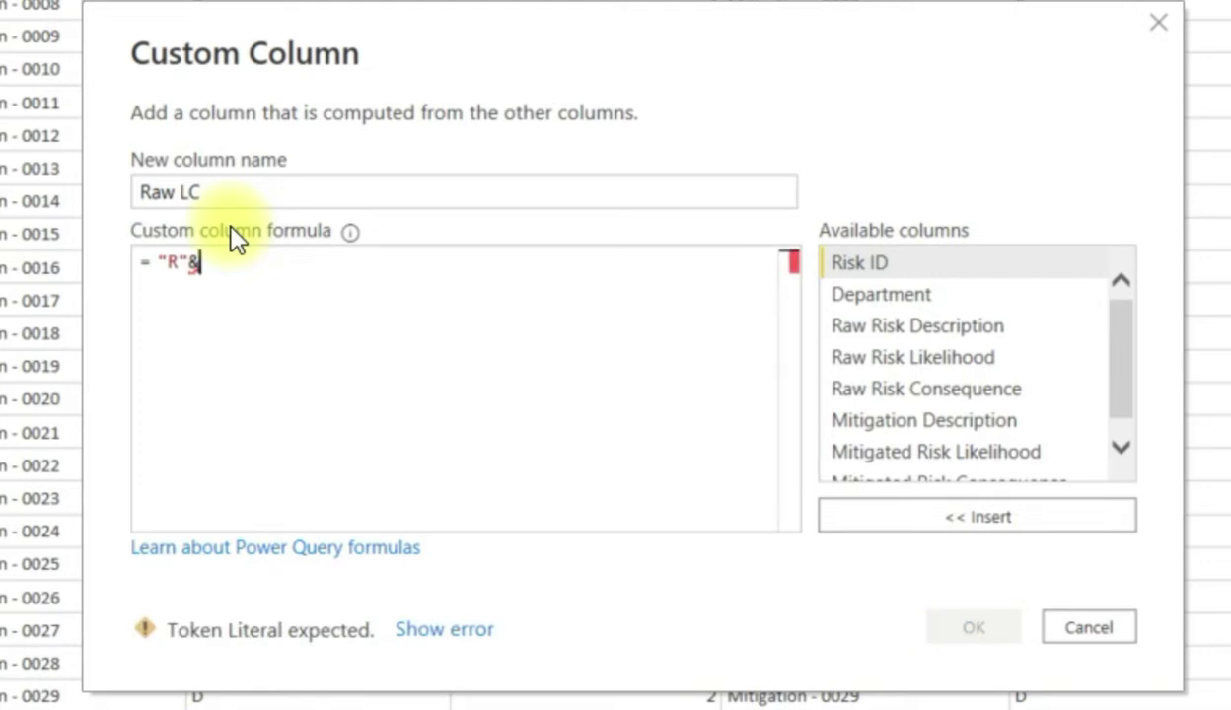
text([Raw)
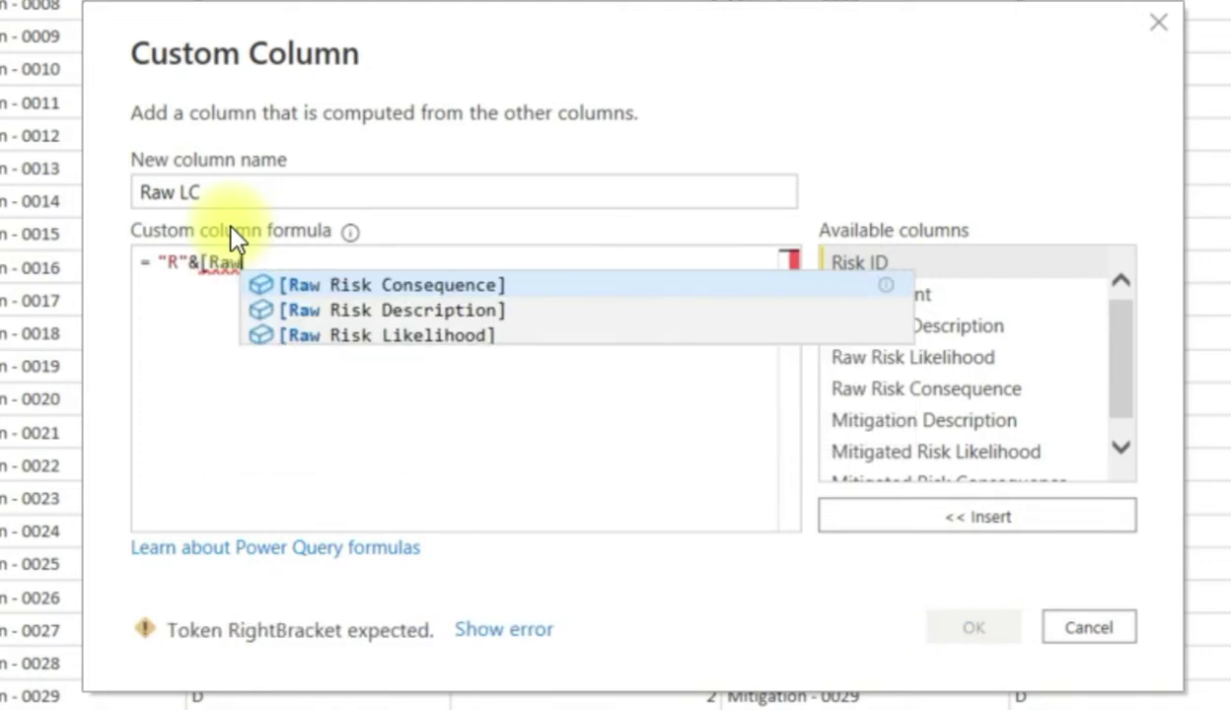
key(Down)
key(Down)
key(Return)
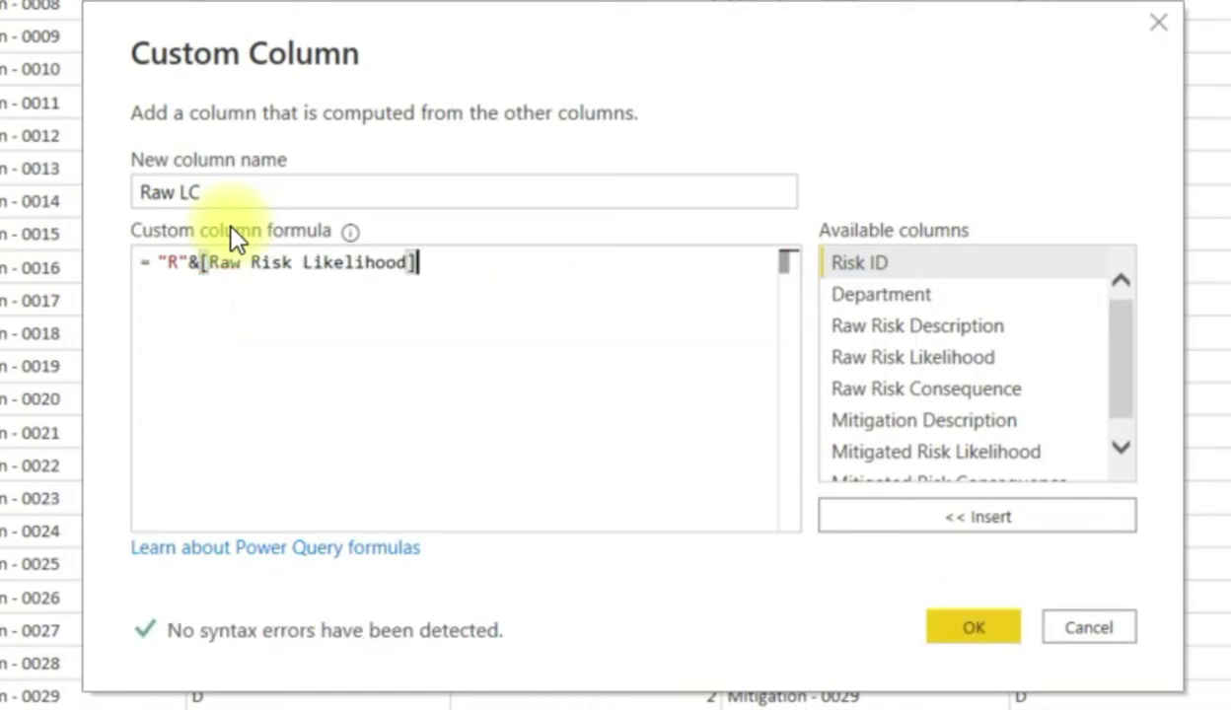
text(&"-)
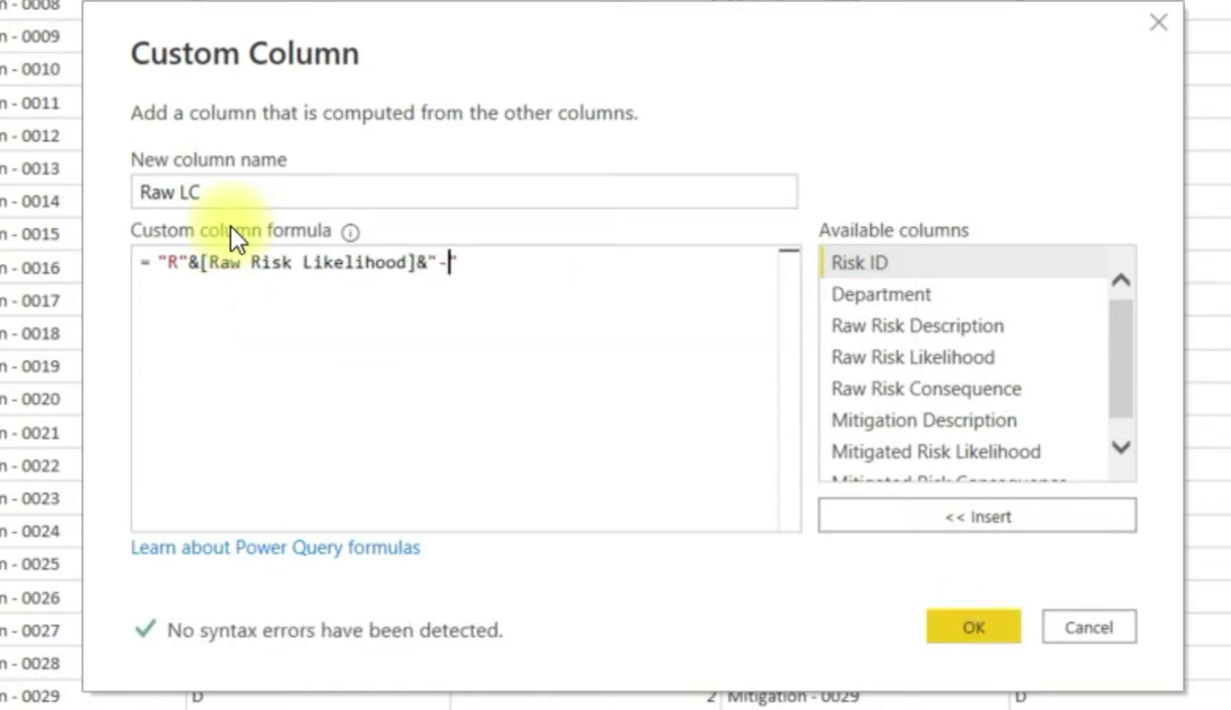
text("&)
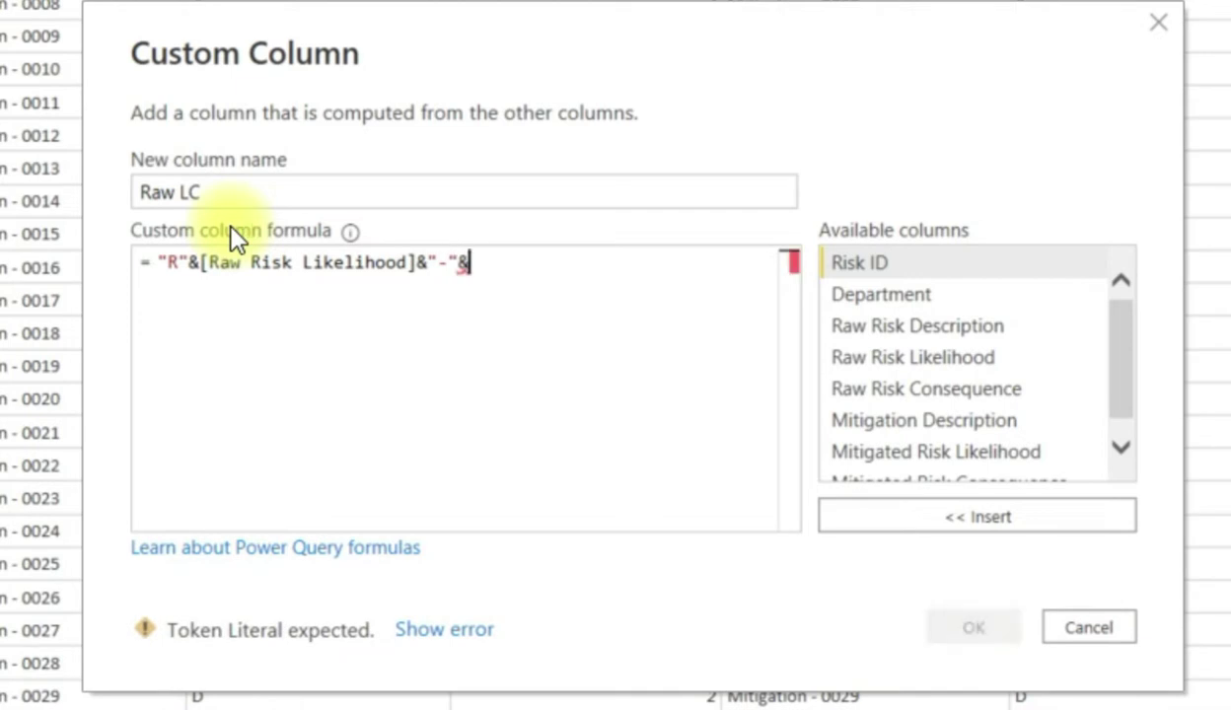
text(Te)
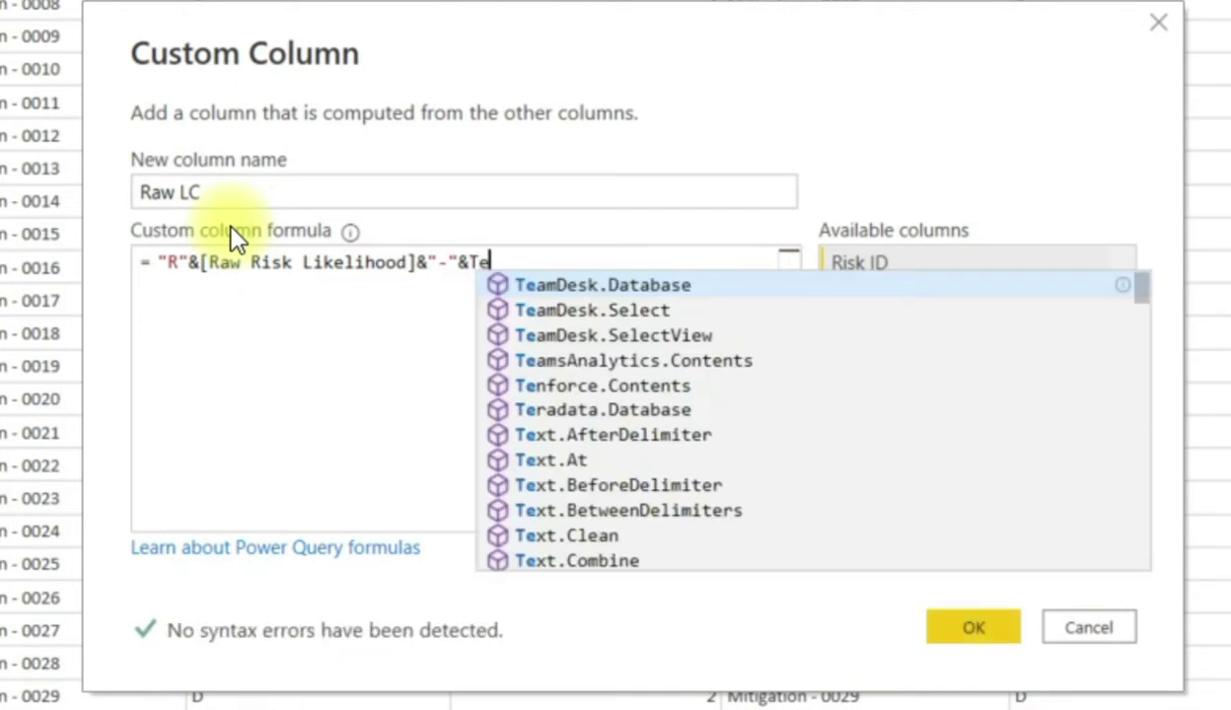
text(xt.From)
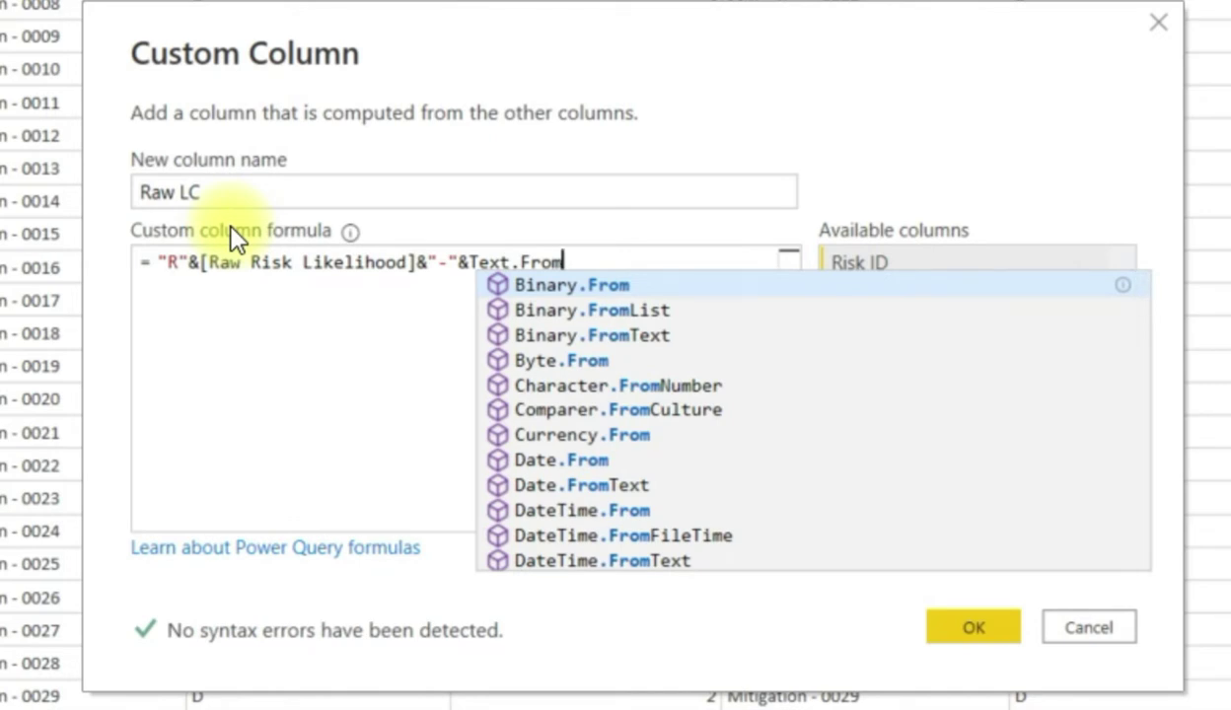
text(()
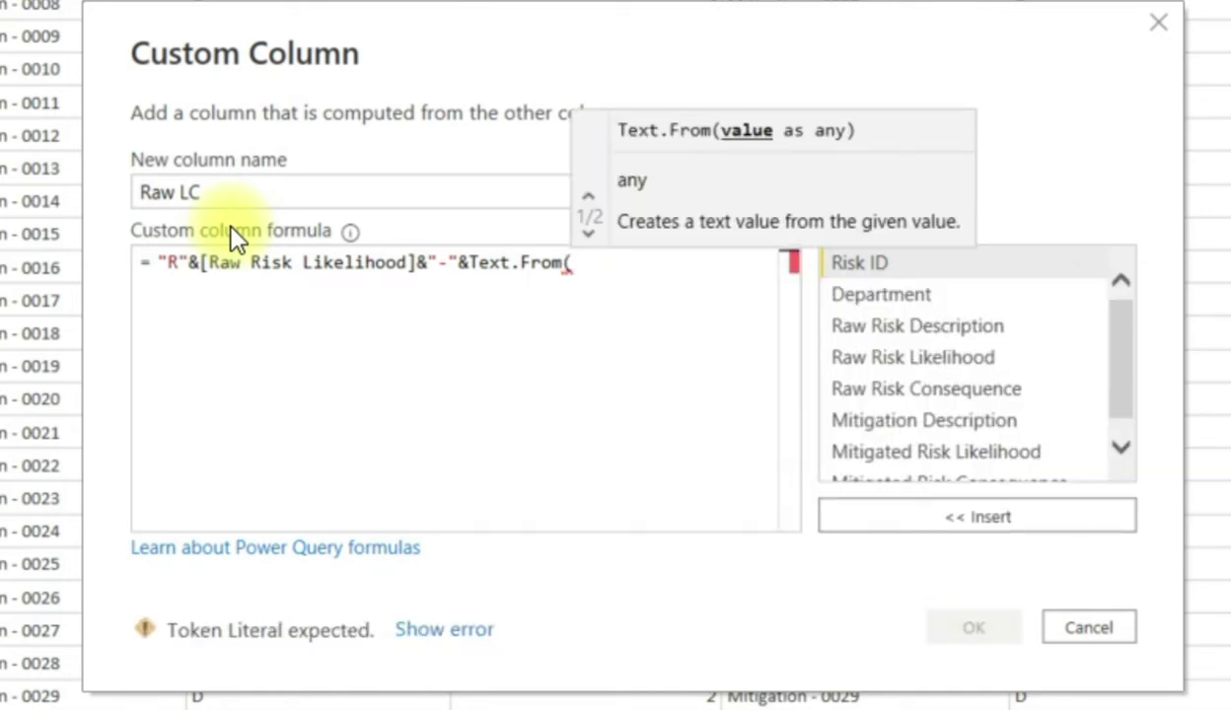
text([)
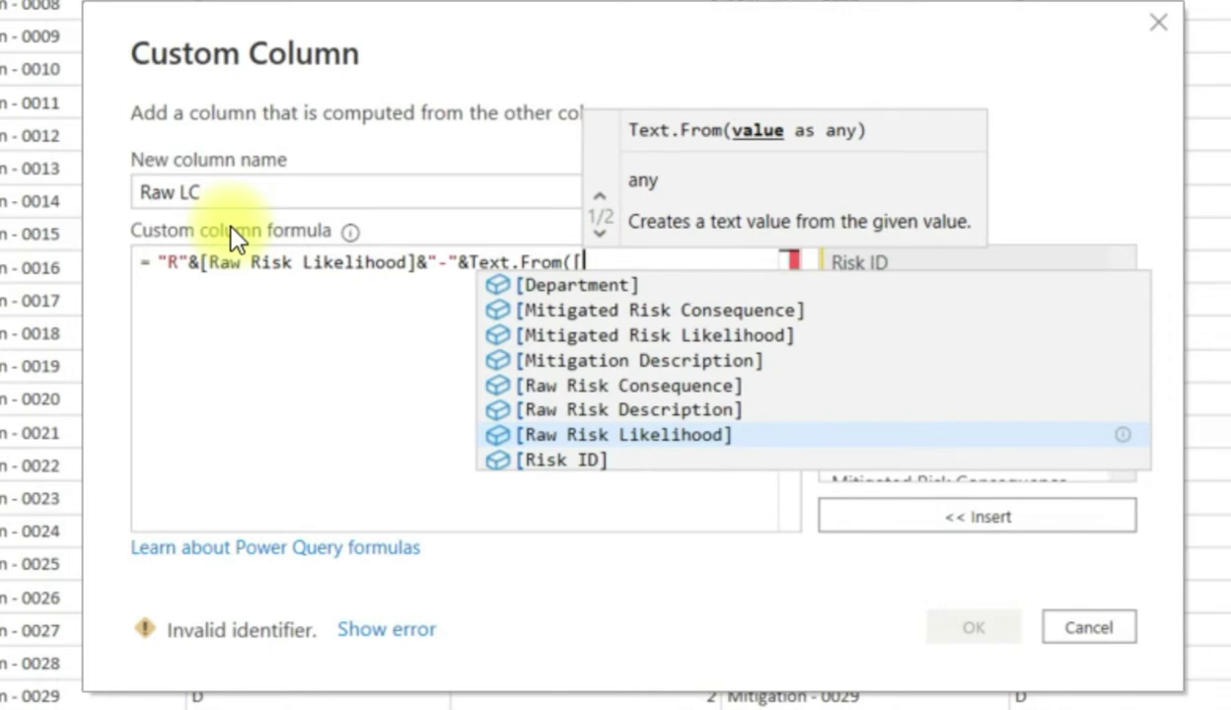
text(Raw)
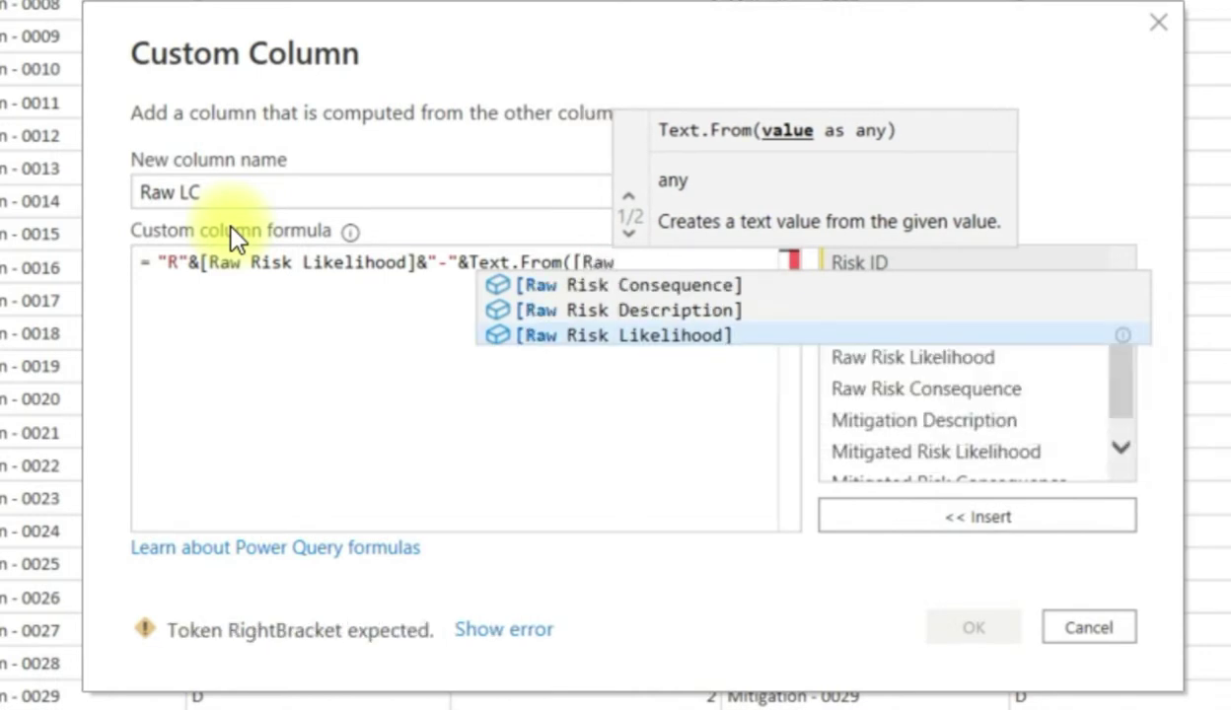
key(Up)
key(Up)
key(Tab)
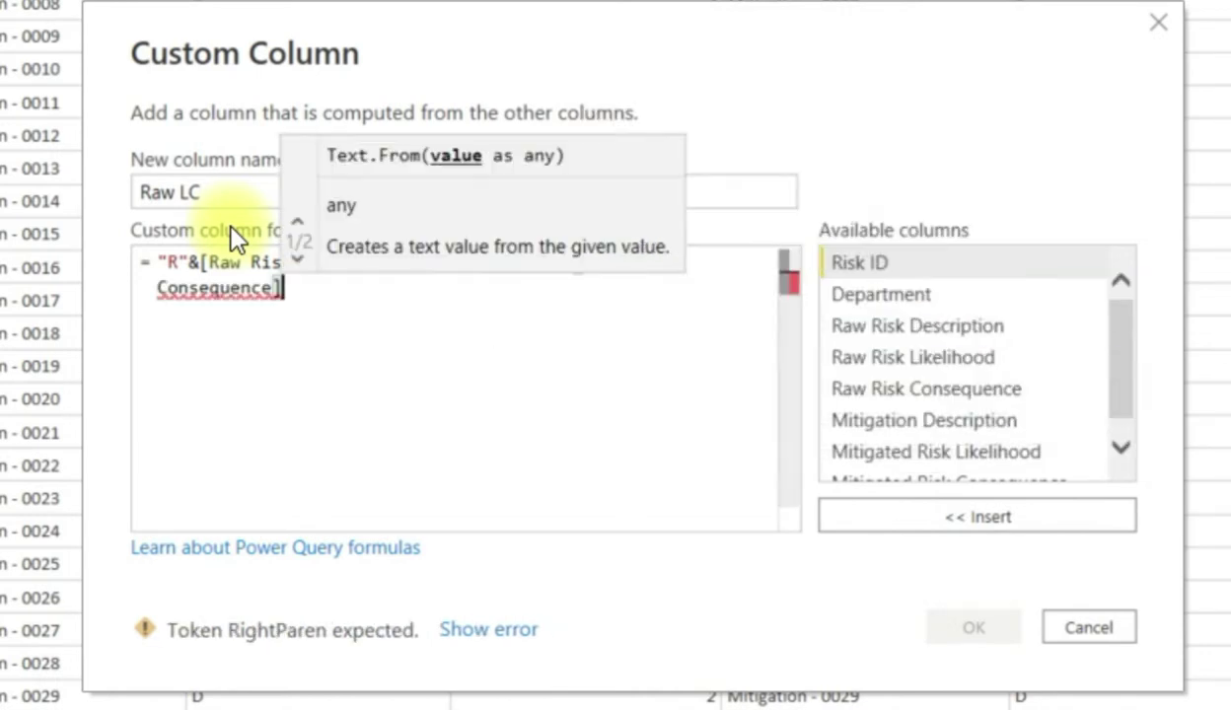
text())
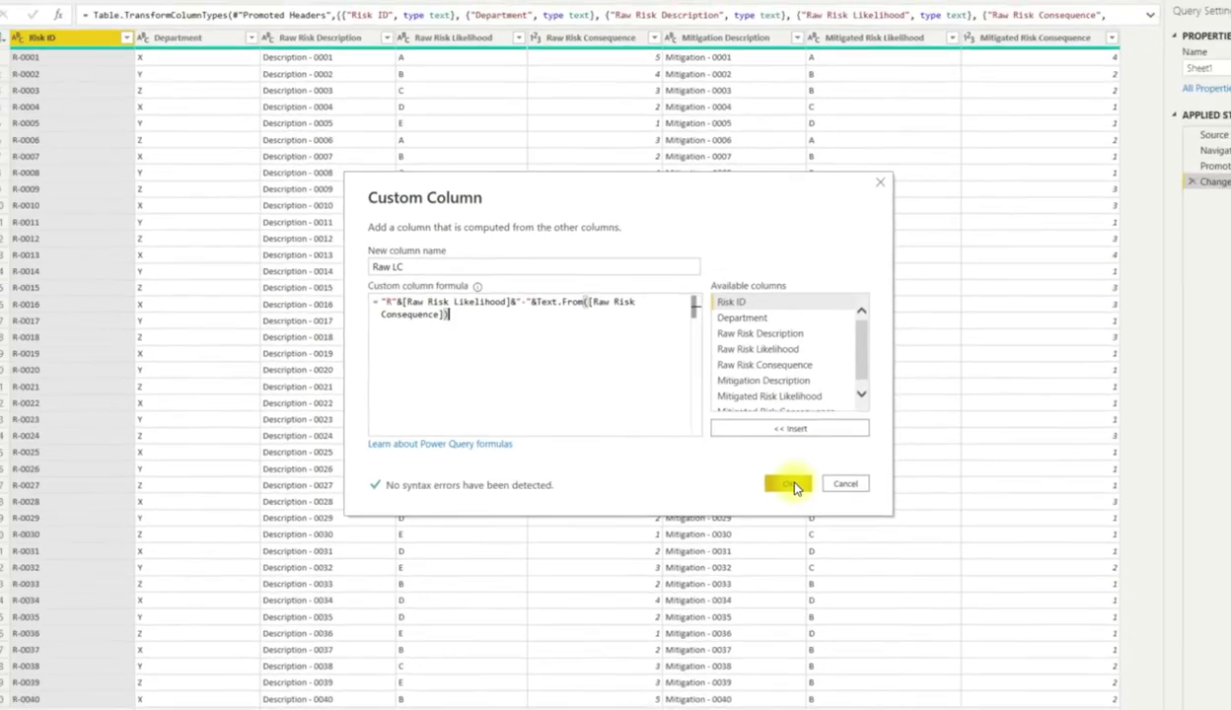
Step: Add the Raw LC column and start a second custom column named Mitgated LC
click(951, 611)
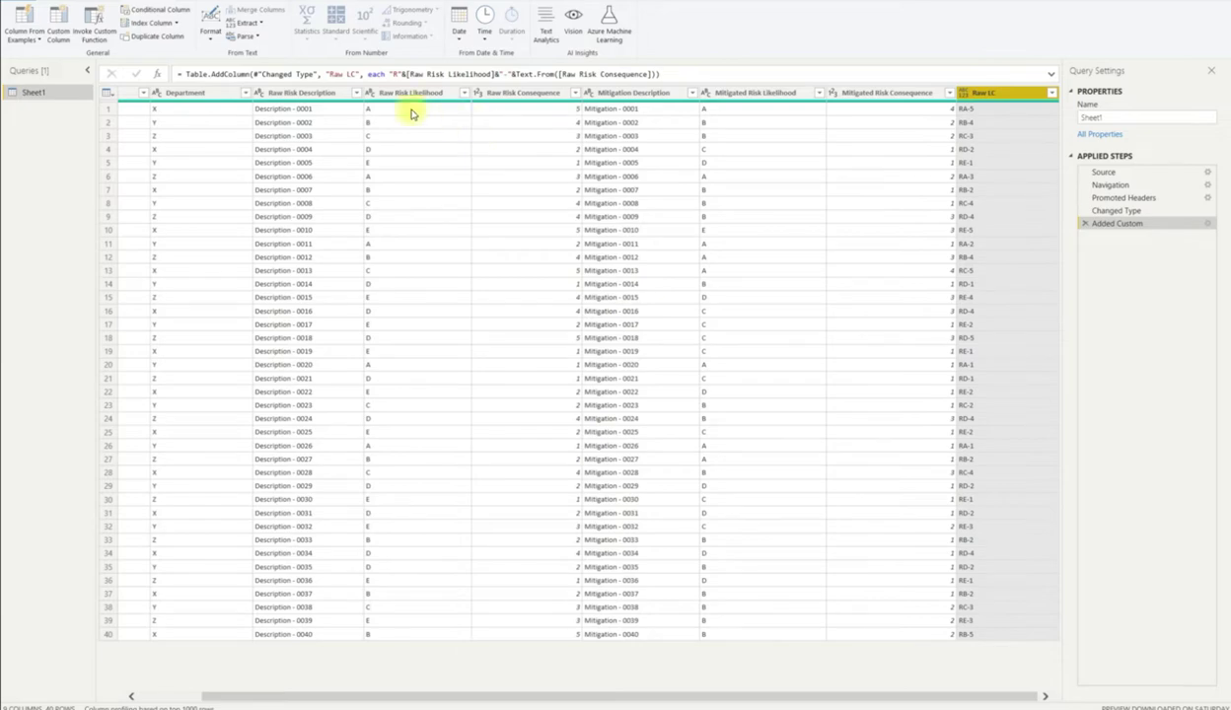
click(781, 162)
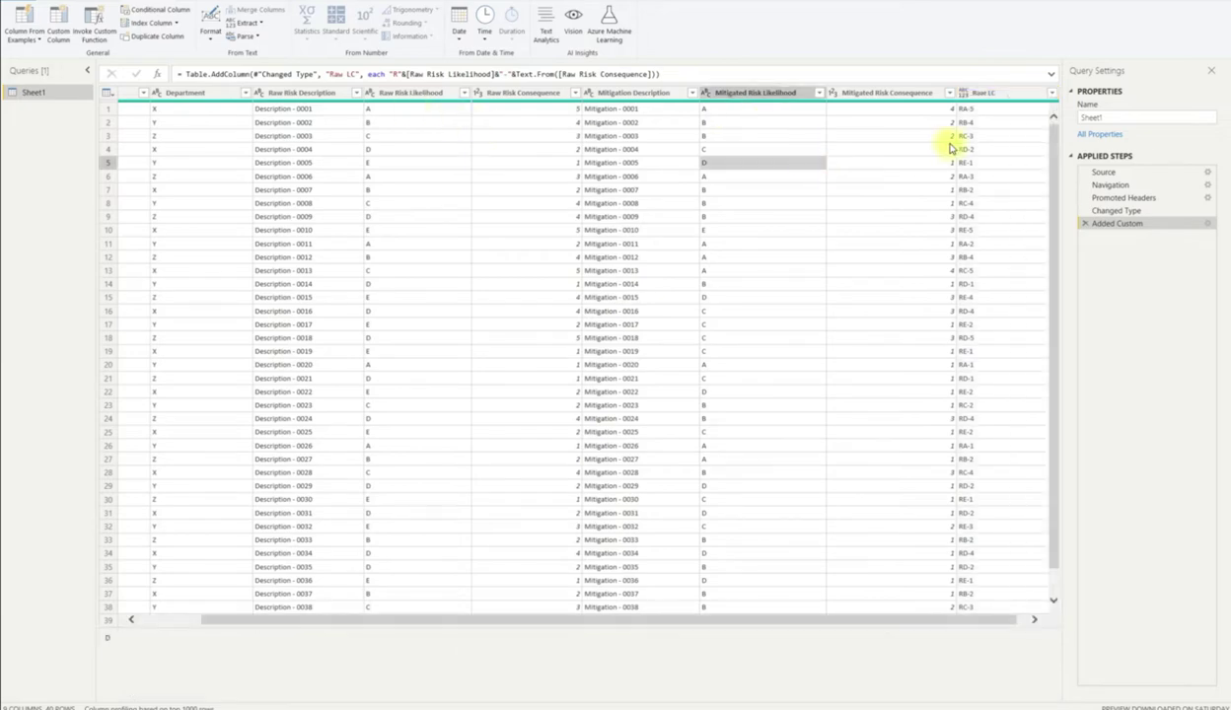
click(57, 30)
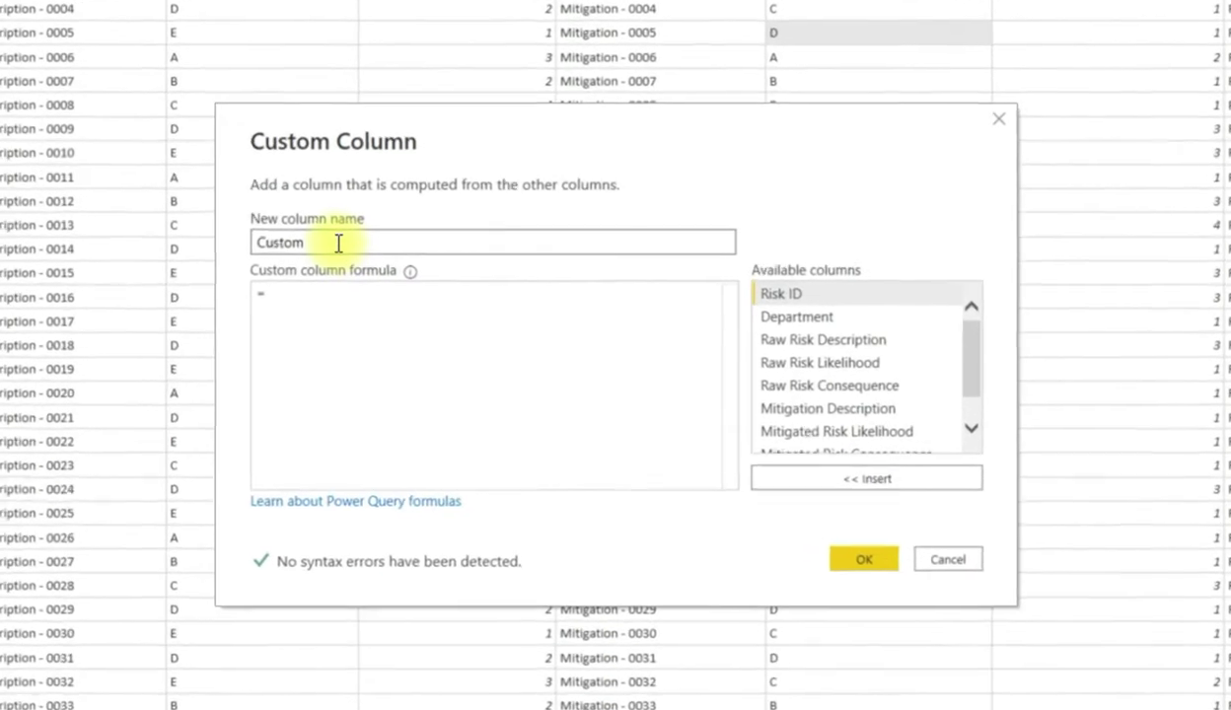
drag(455, 280, 394, 282)
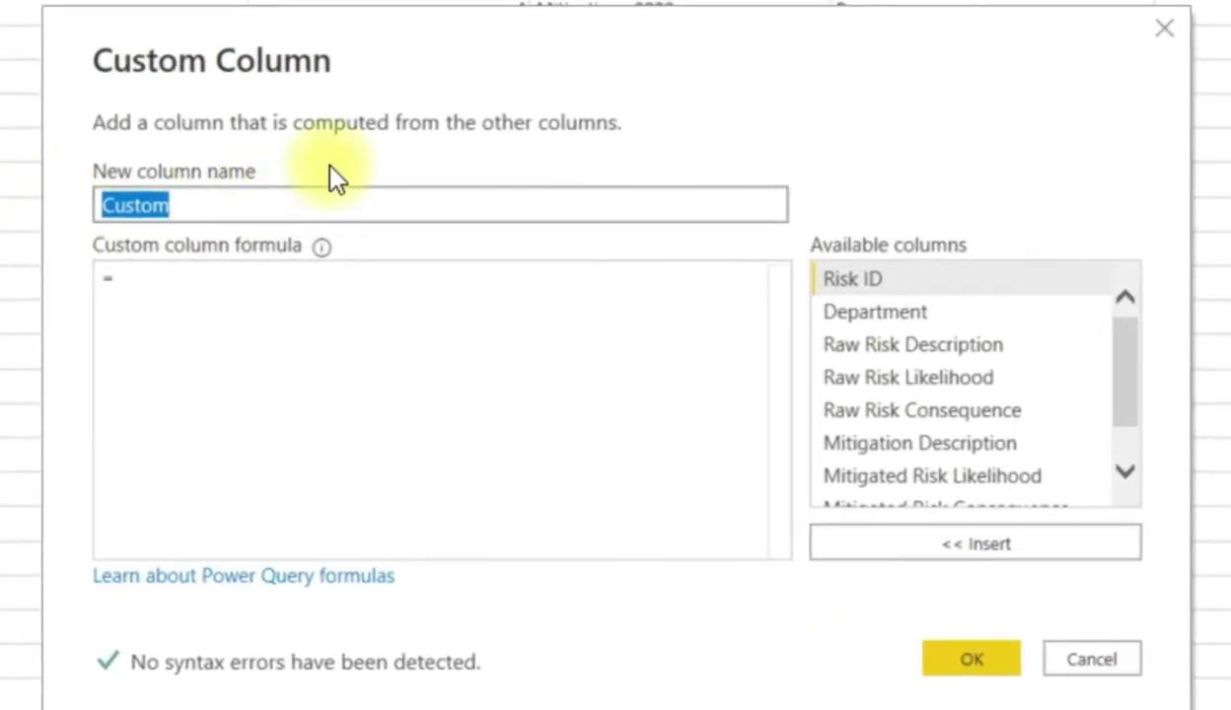
text(Mitog)
key(BackSpace)
key(BackSpace)
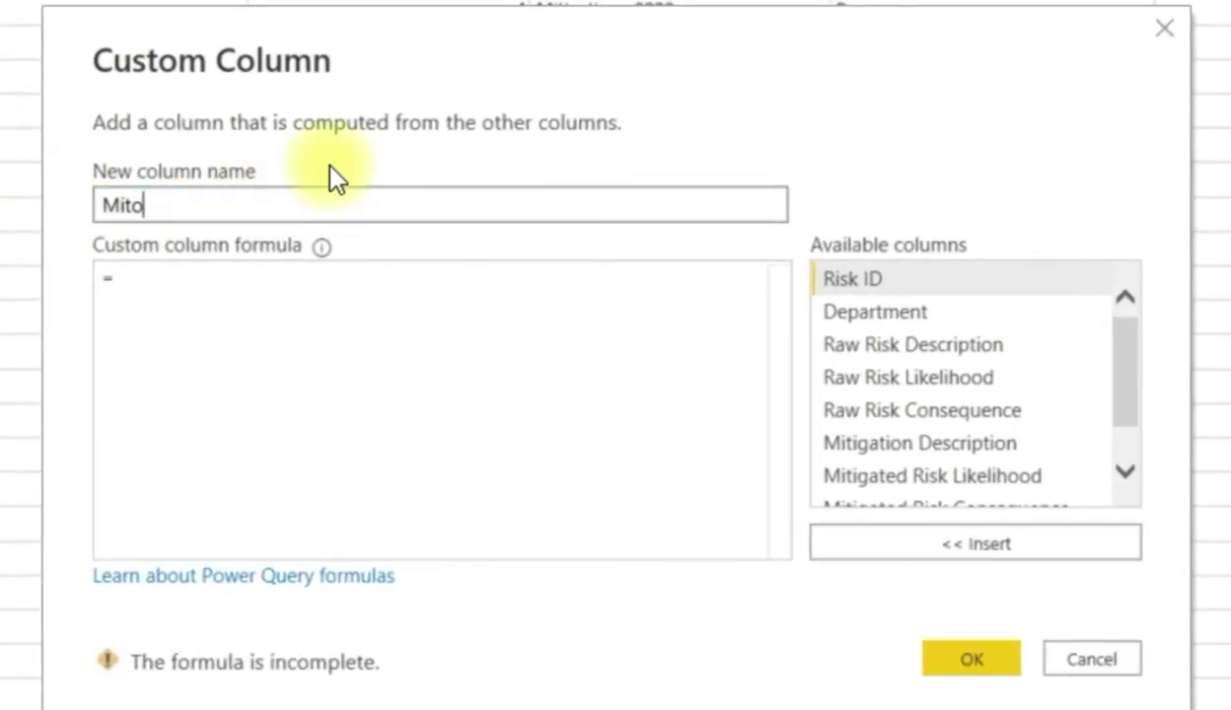
text(gated LC)
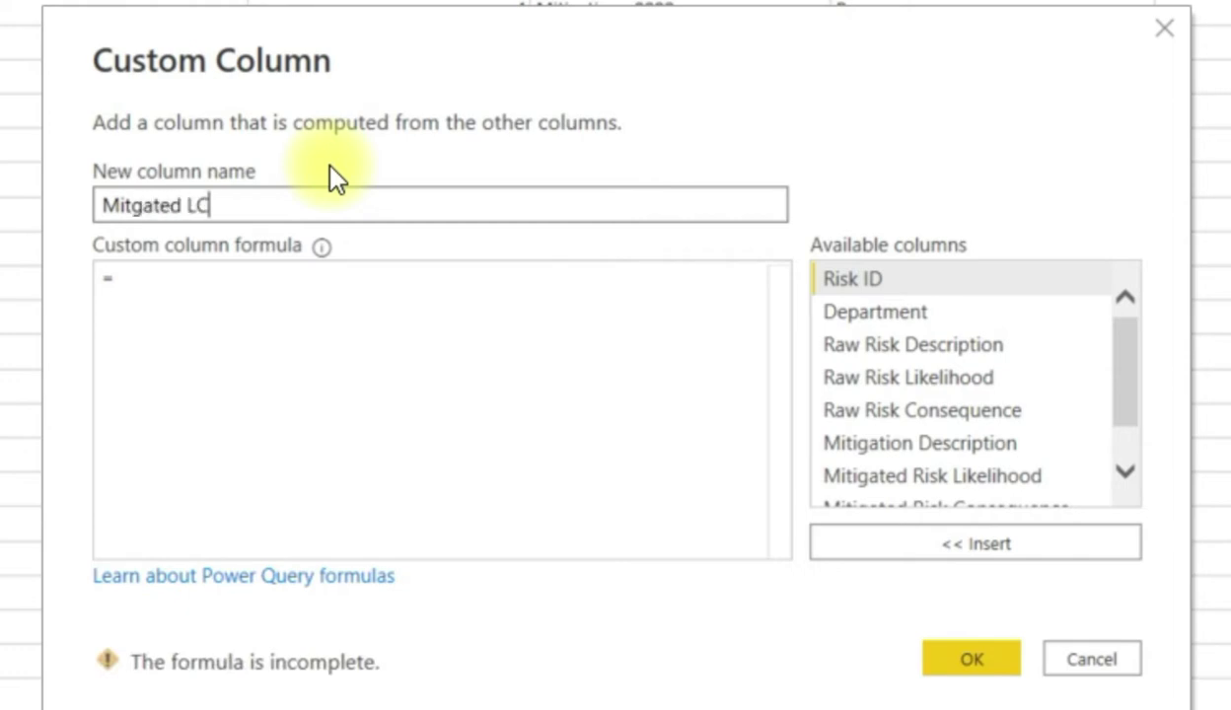
Step: Give Mitgated LC the formula "M"&[Mitigated Risk Likelihood]&"-"&Text.From([Mitigated Risk Consequence]) and confirm
click(179, 286)
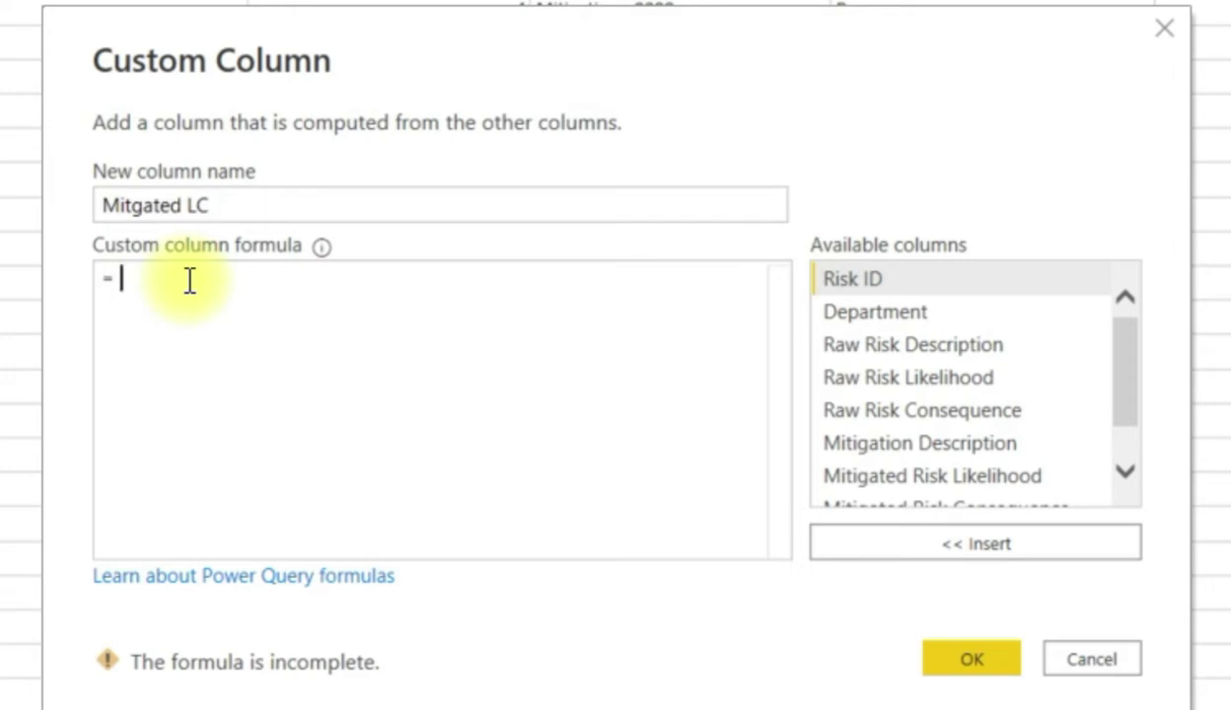
text("M")
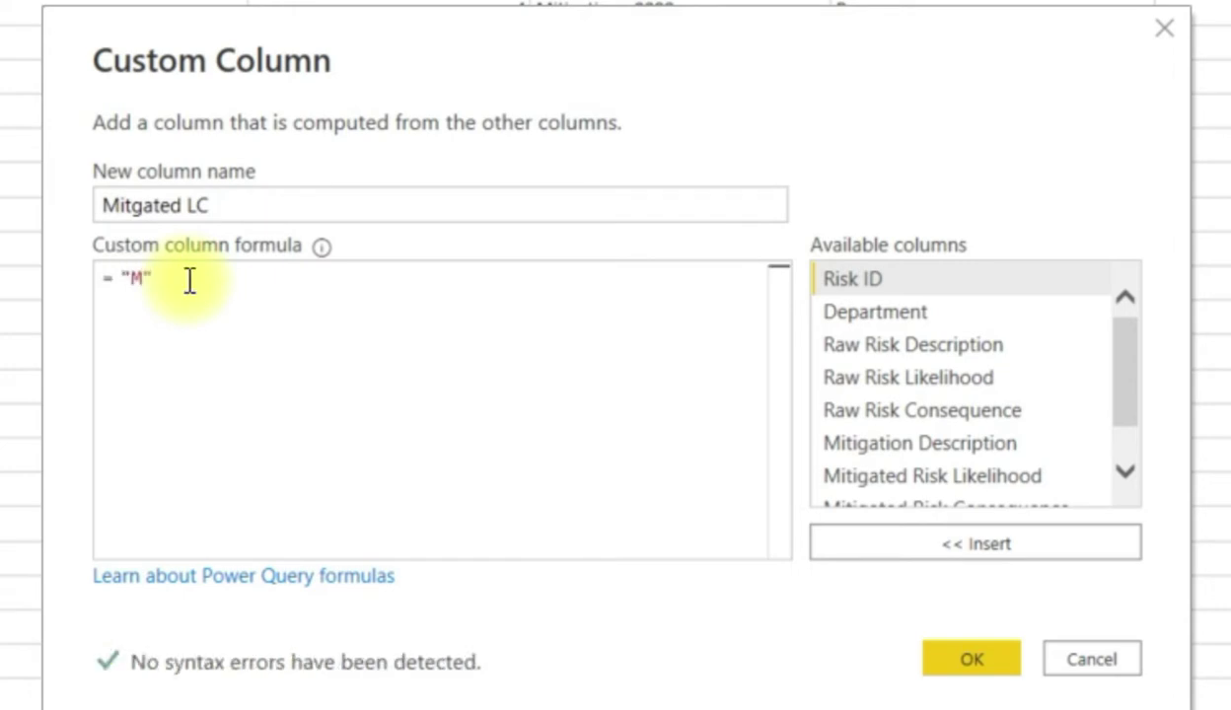
text(&)
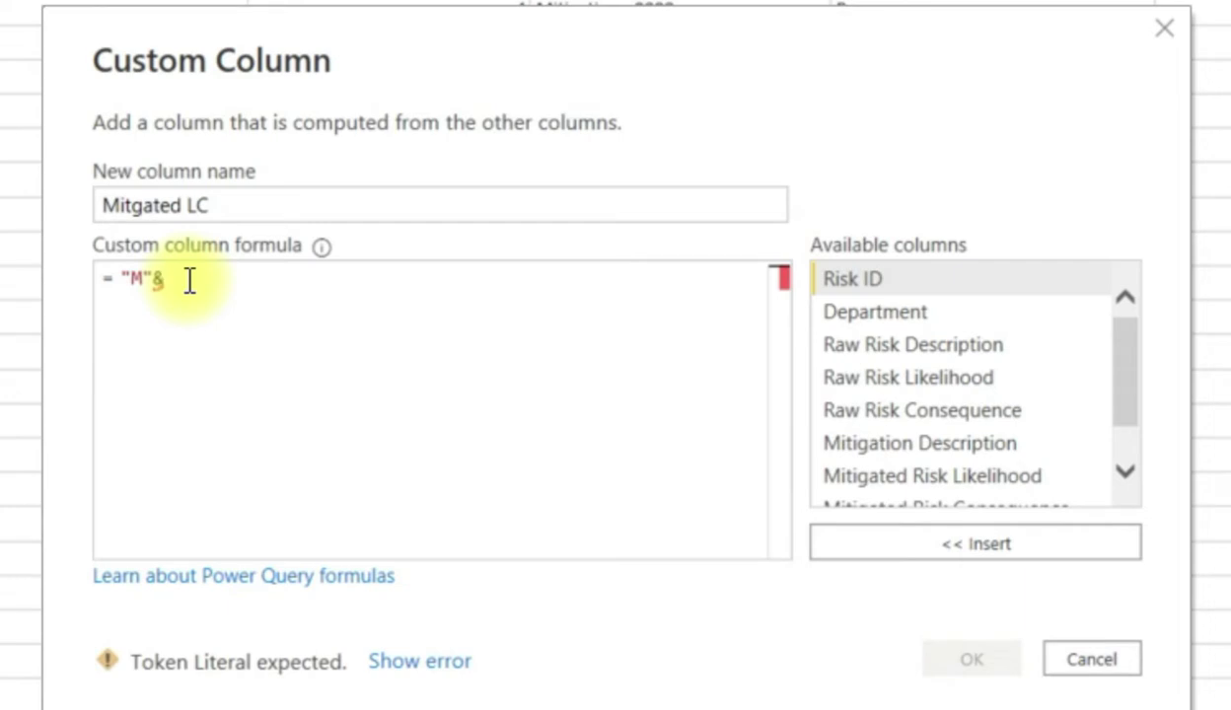
text([M)
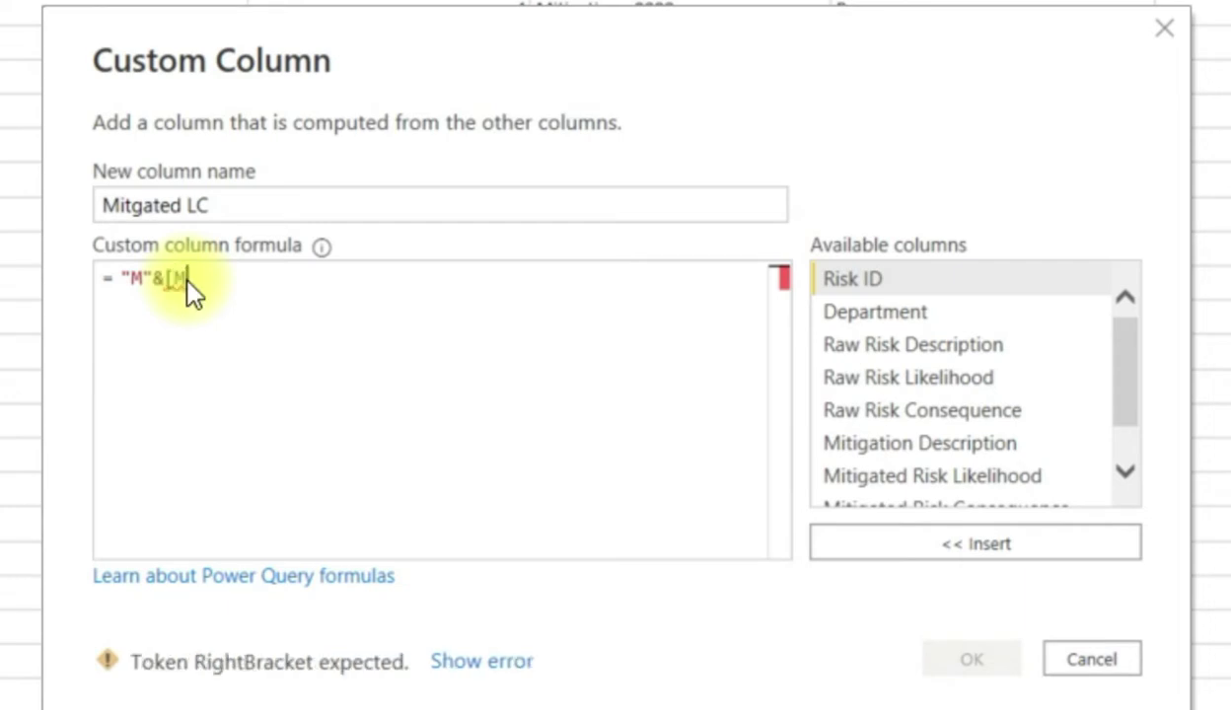
key(Down)
key(Return)
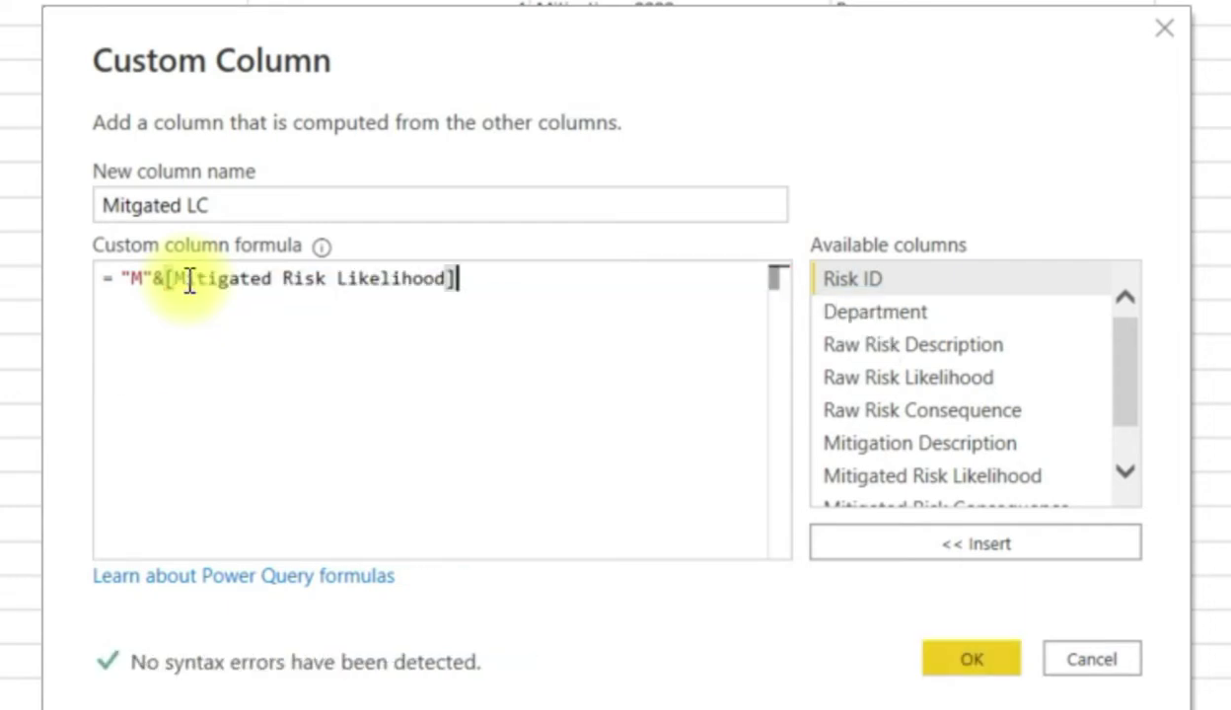
text(&"-")
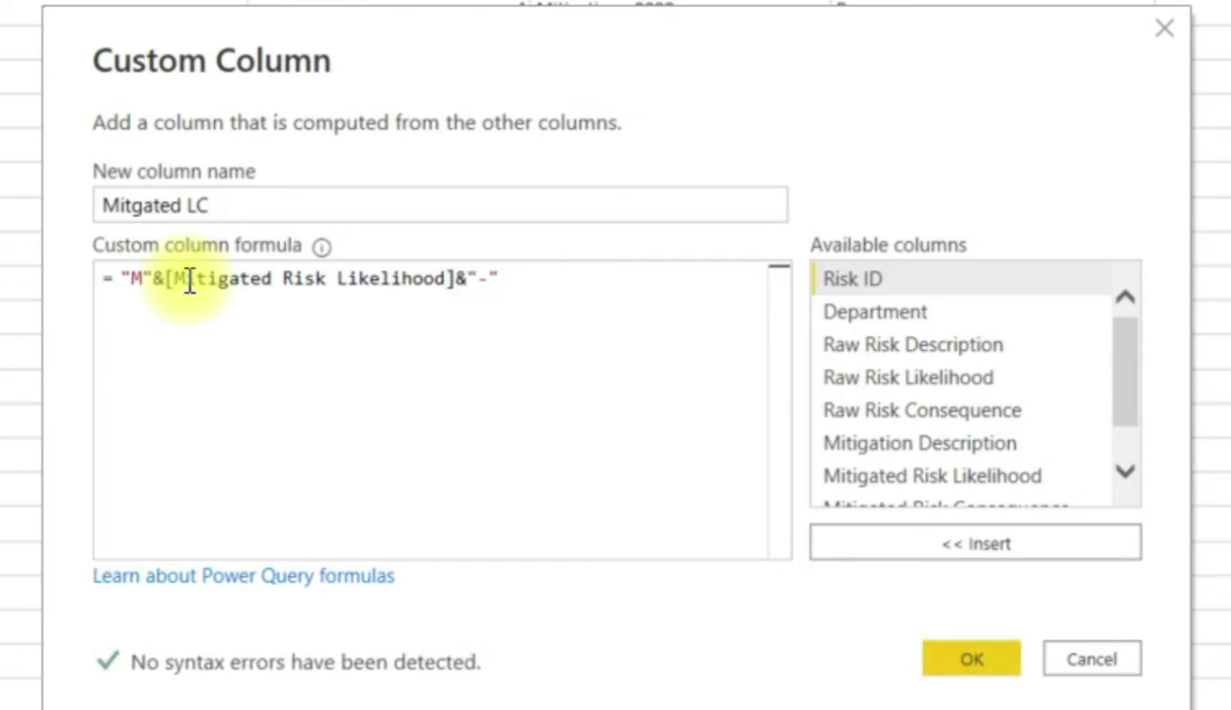
text(&)
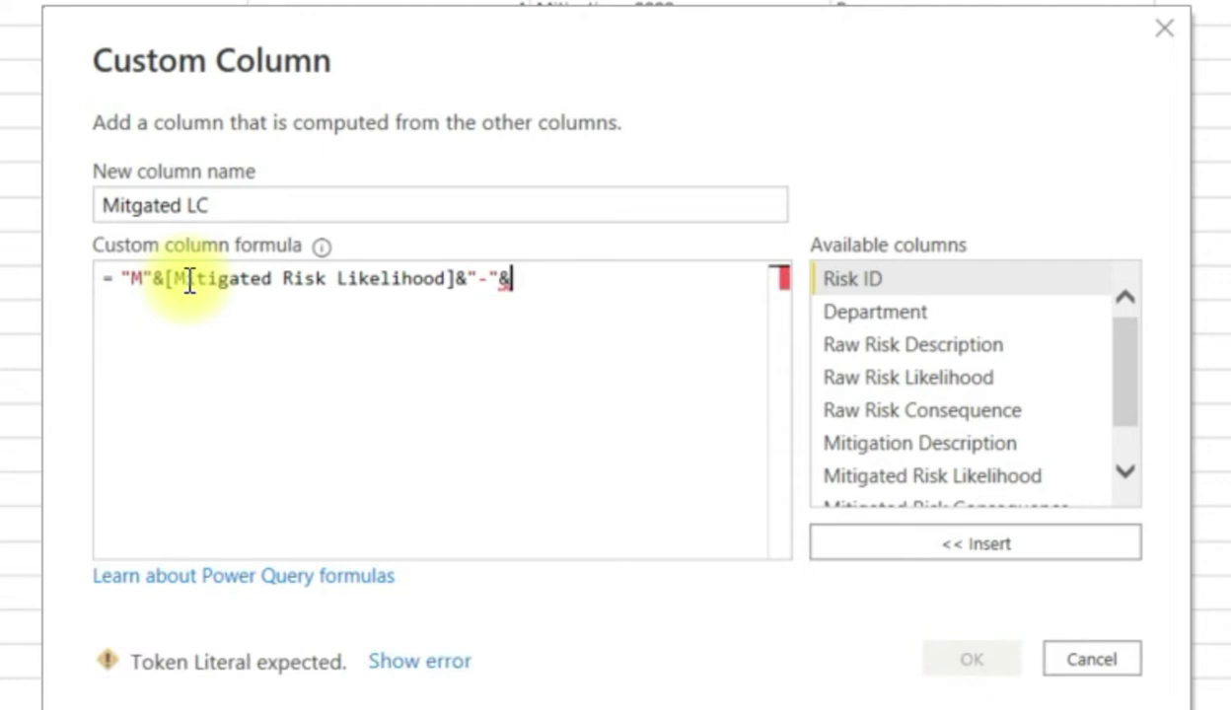
text(Text.From)
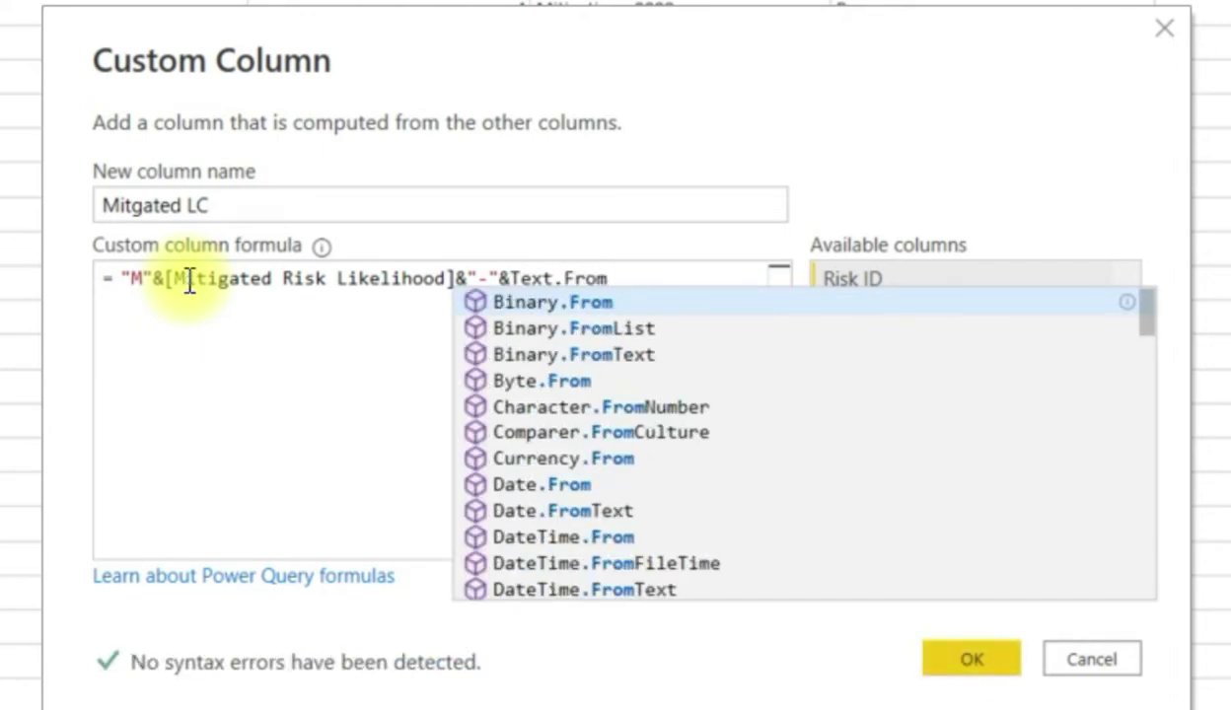
text(([)
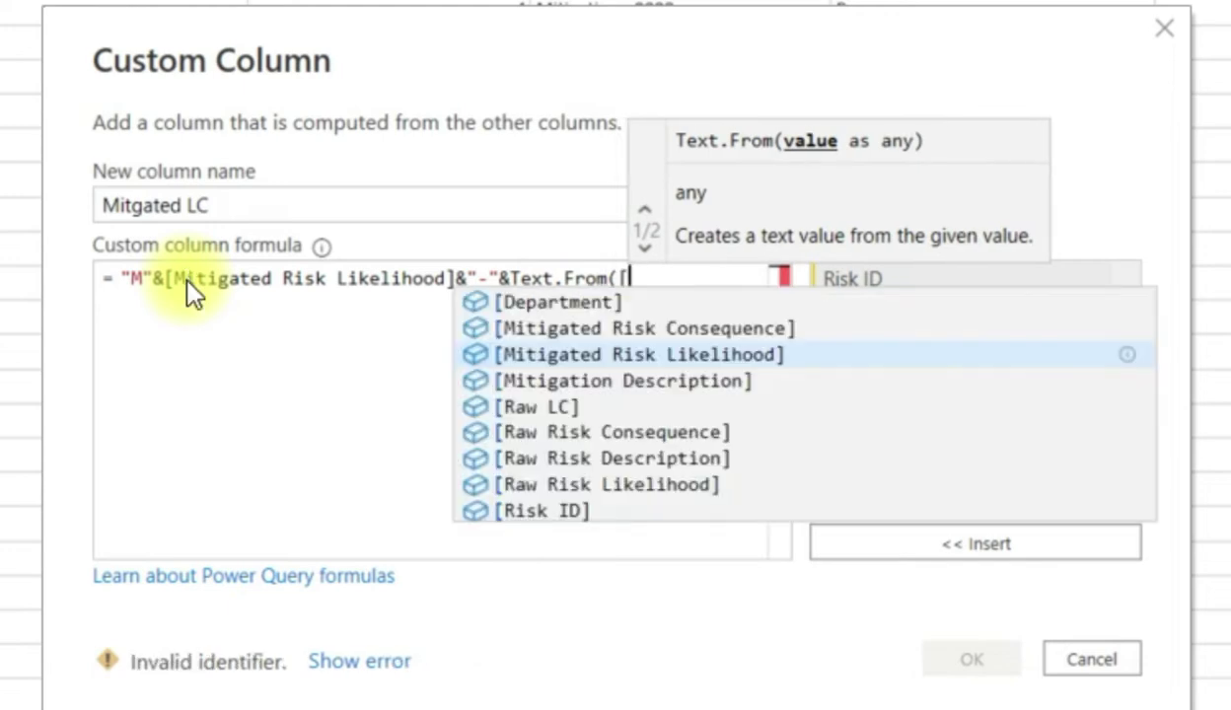
text(Mi)
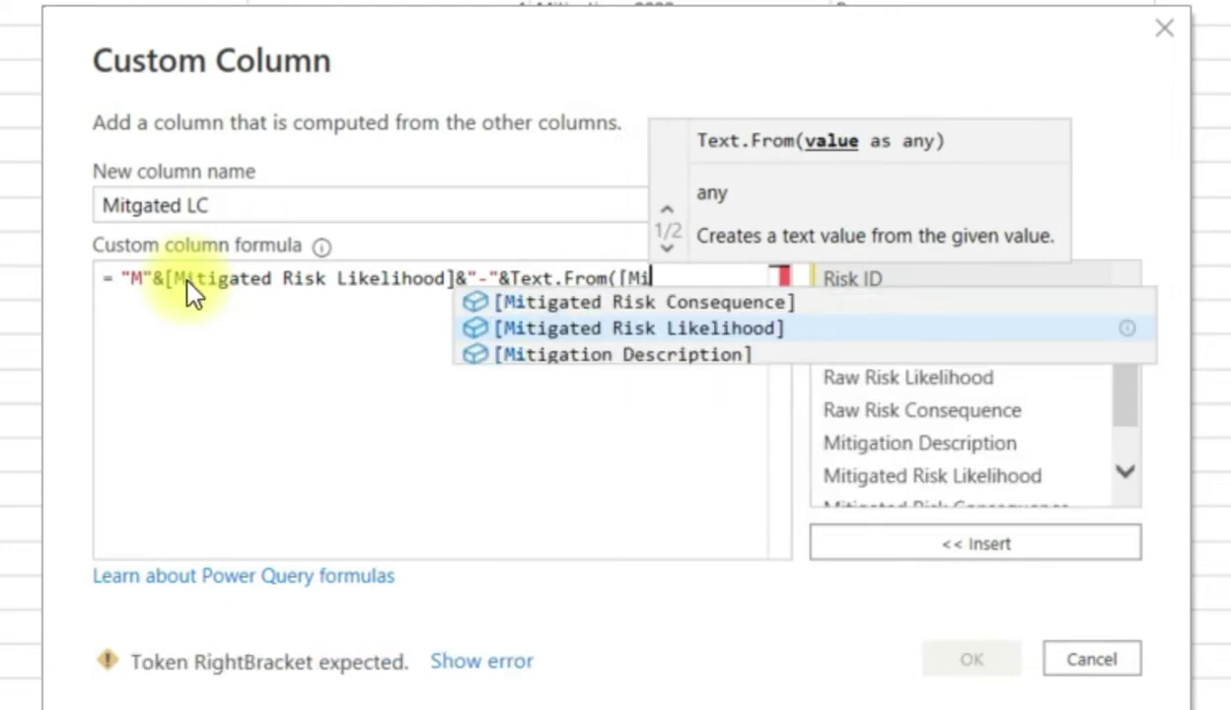
key(Up)
key(Tab)
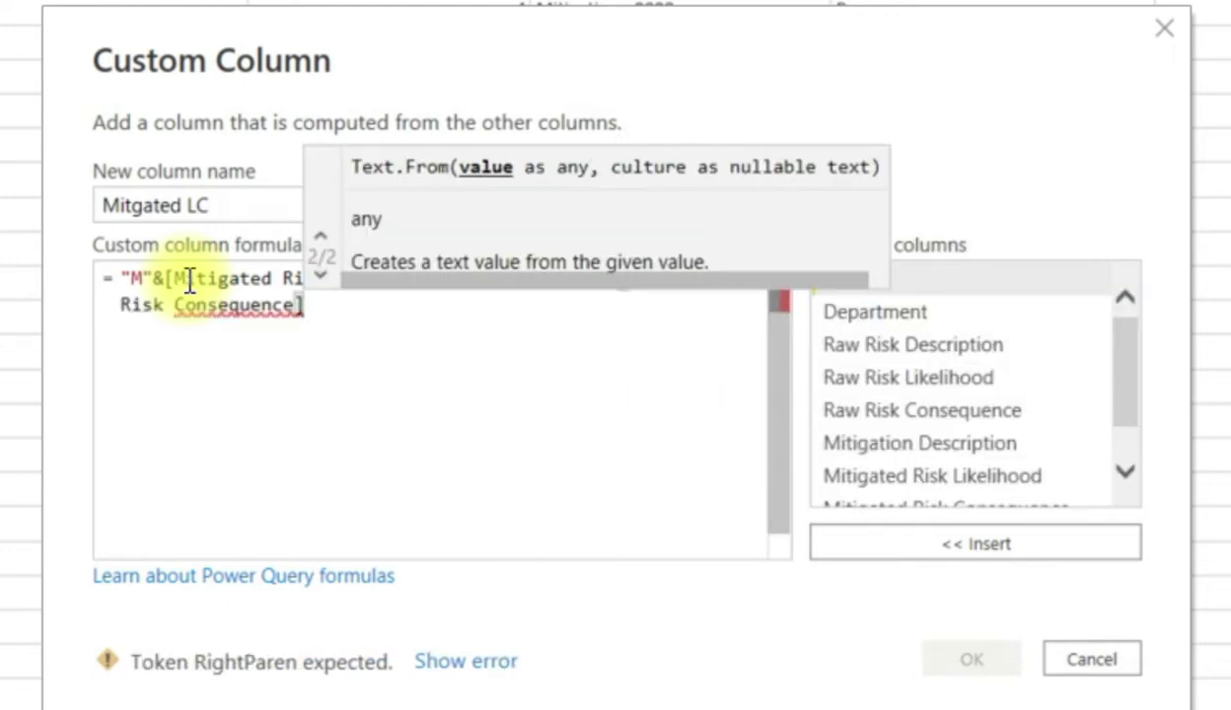
text())
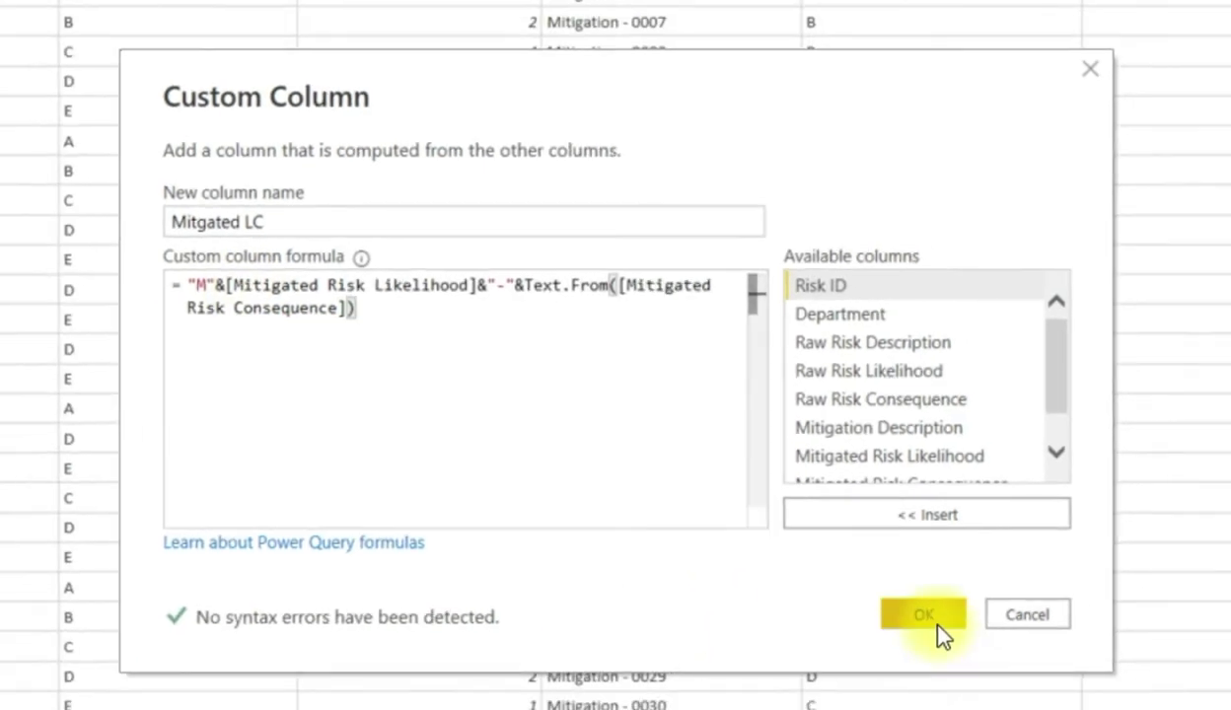
click(936, 625)
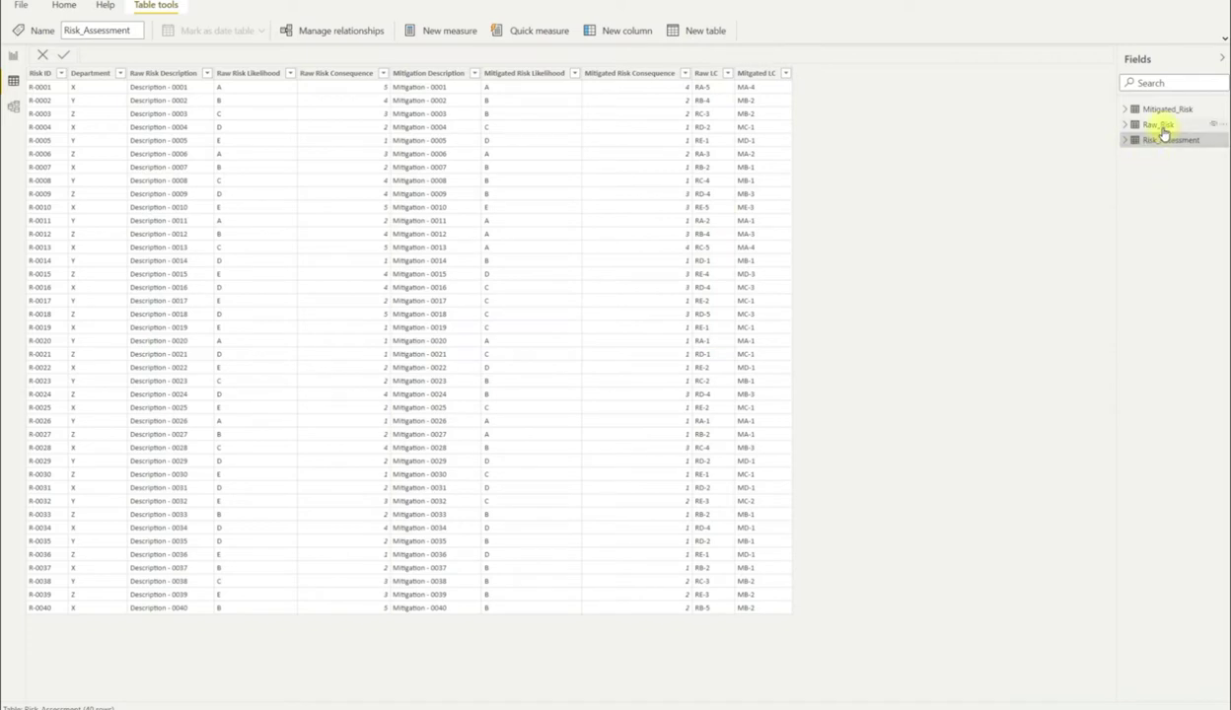
Step: Inspect the Raw_Risk table and its LC relationships, then view the Mitigated_Risk data
click(1161, 126)
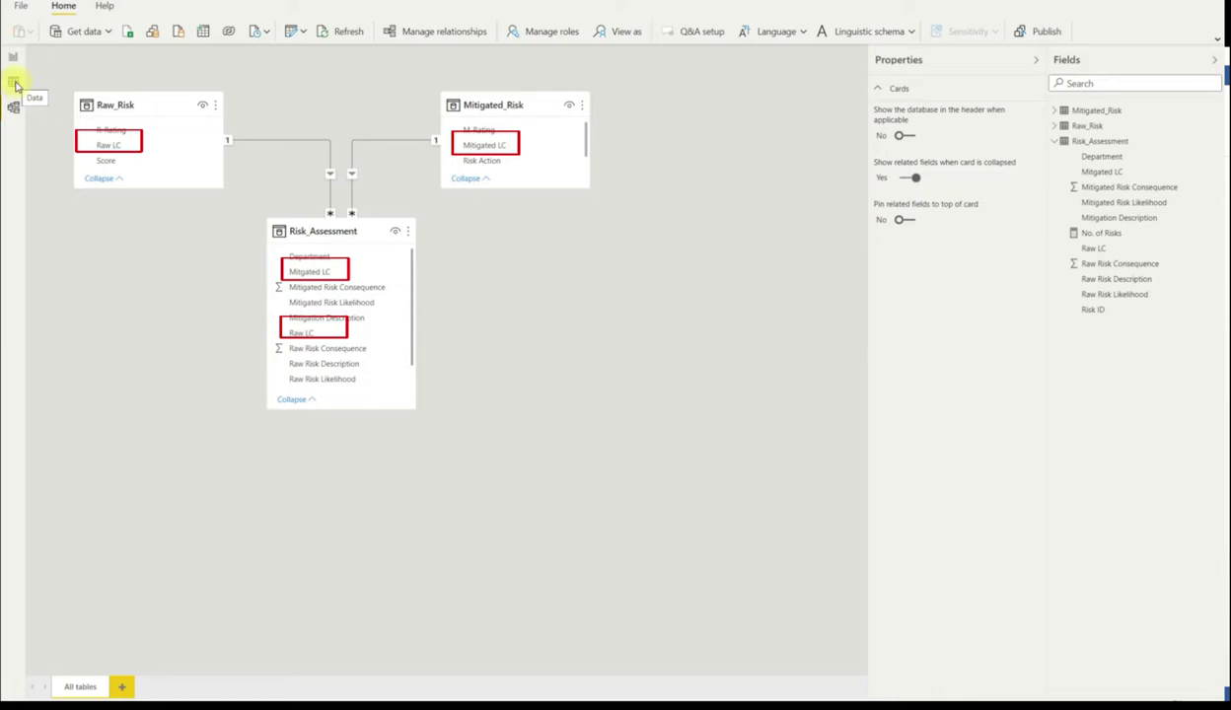
click(14, 83)
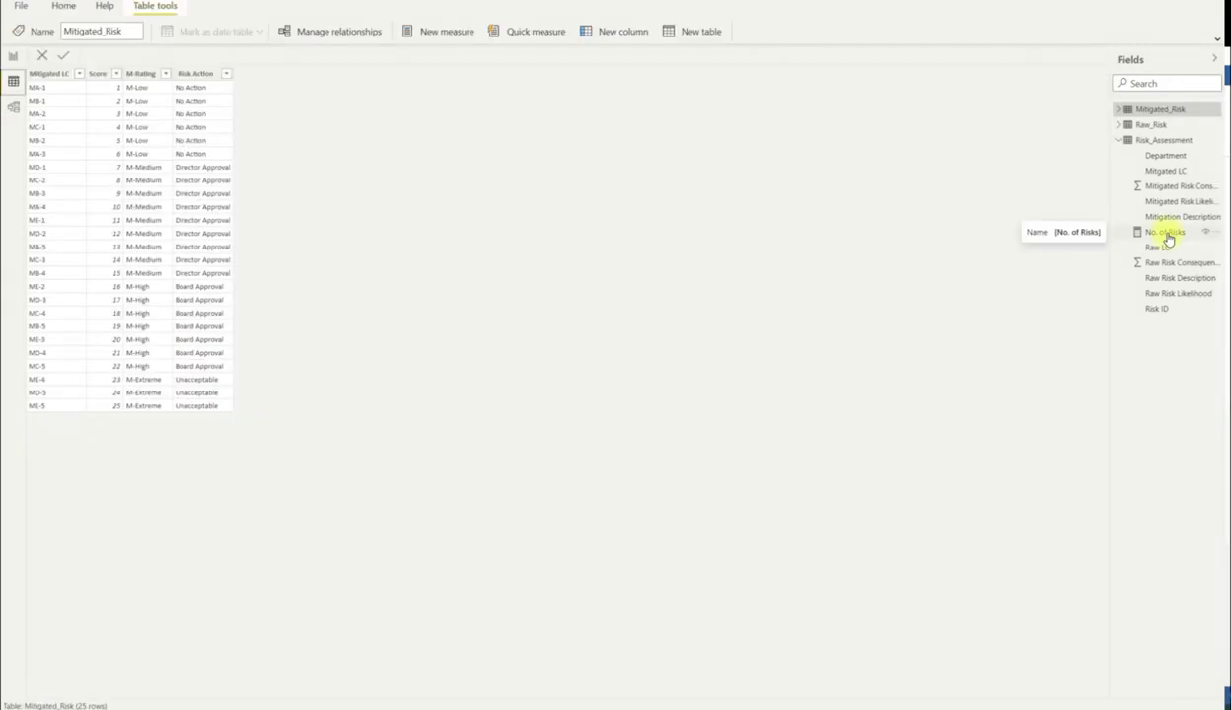
Step: Review the No. of Risks measure, COUNTROWS(Risk_Assessment), and start a new calculated table
click(1166, 233)
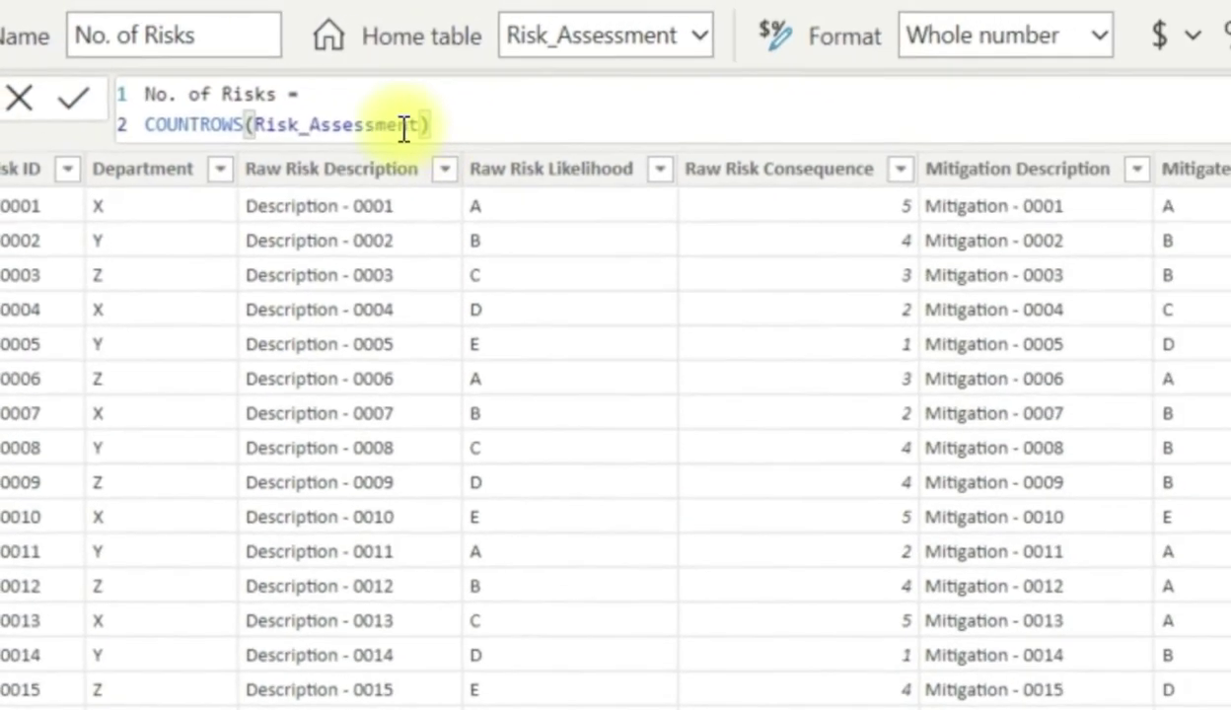
click(933, 246)
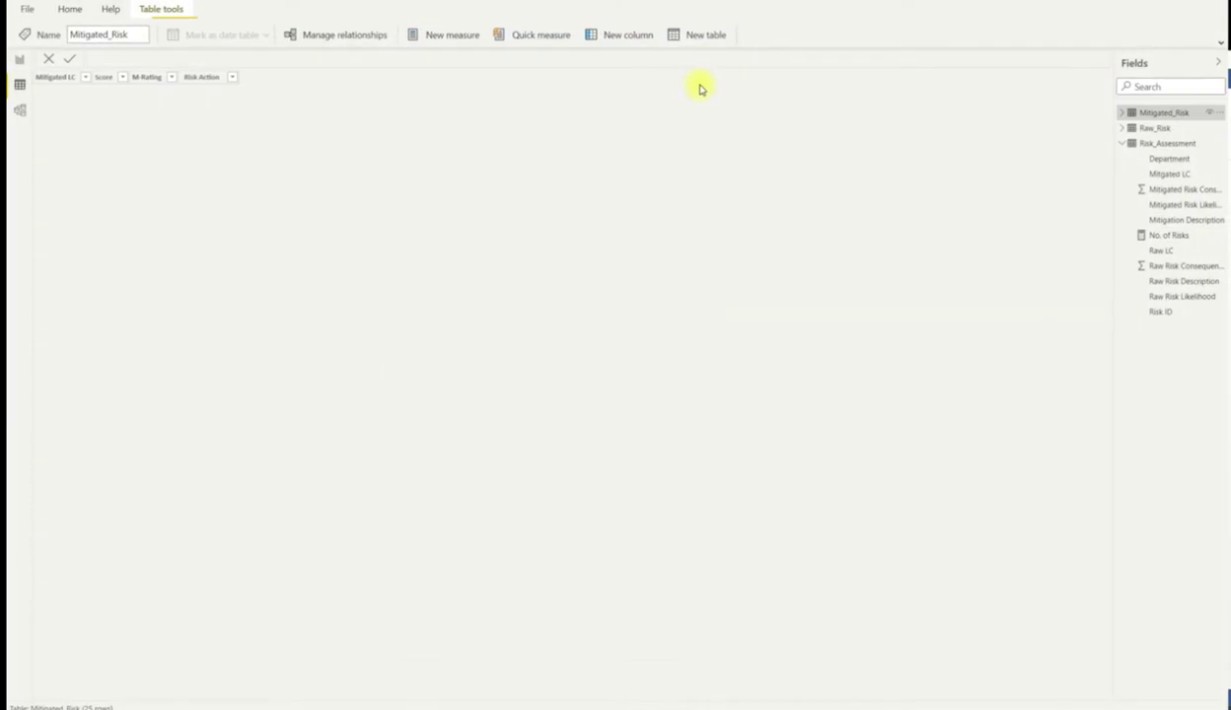
click(696, 34)
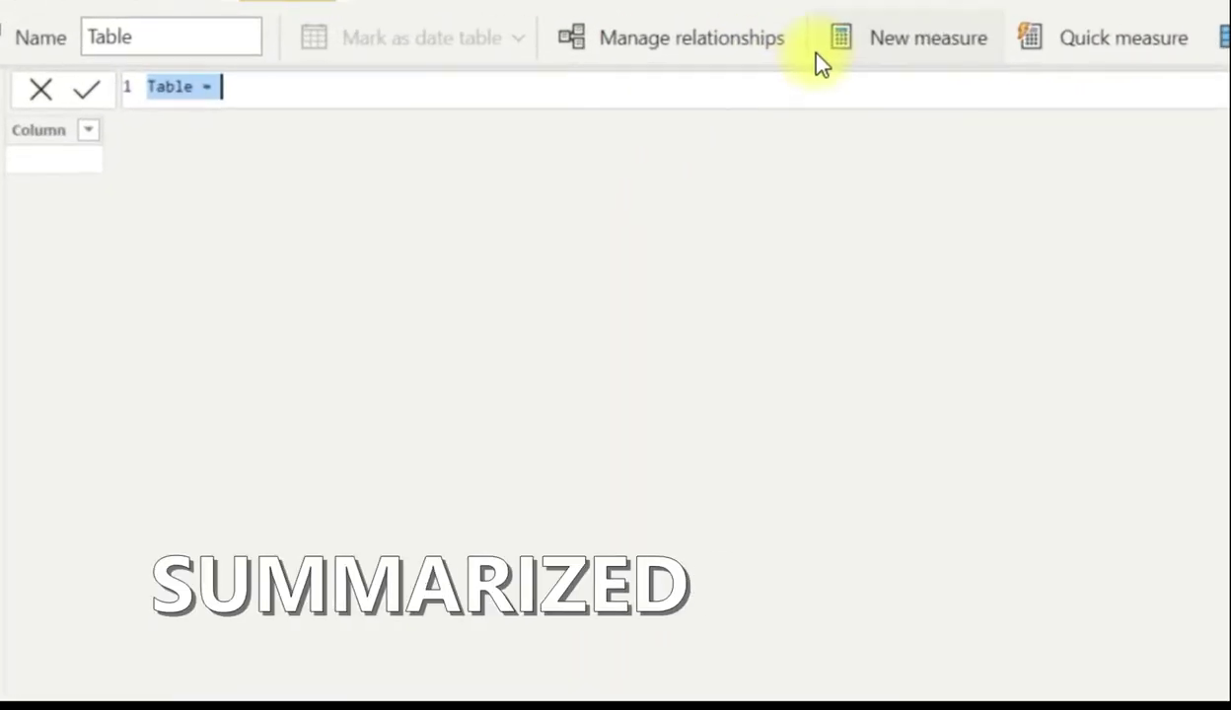
Step: Name the new table Summarize Table and begin a SUMMARIZECOLUMNS formula
key(BackSpace)
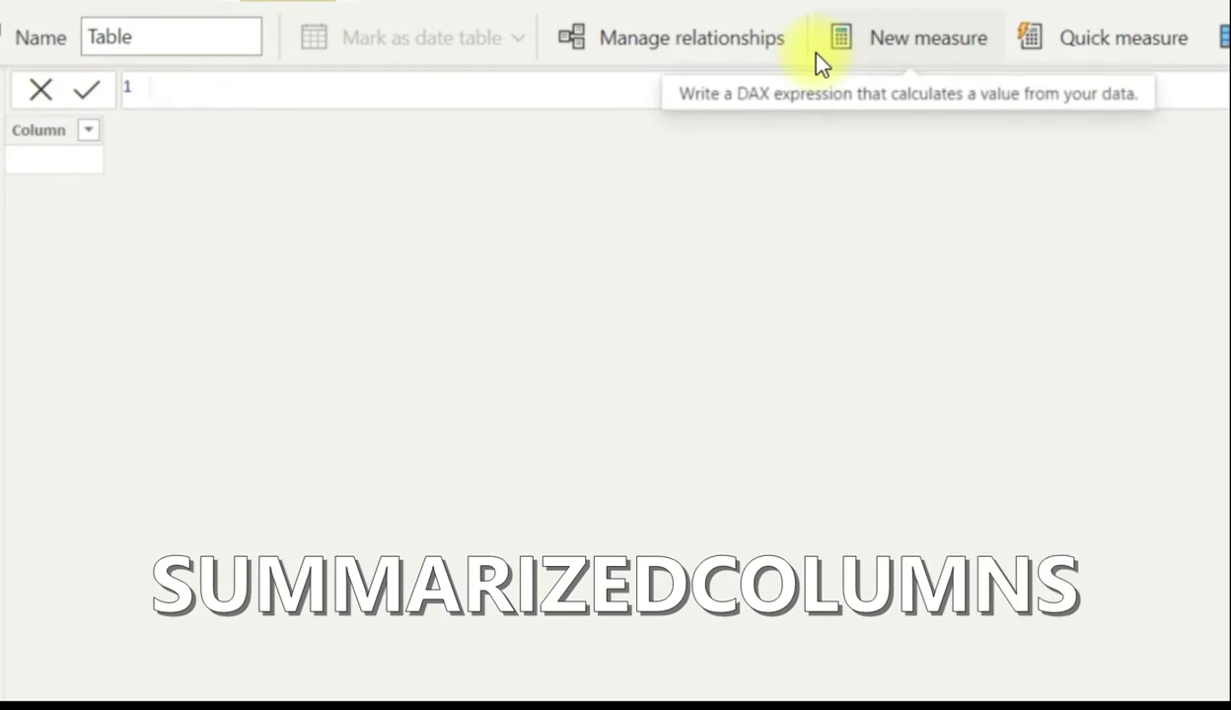
text(Summarize Table =)
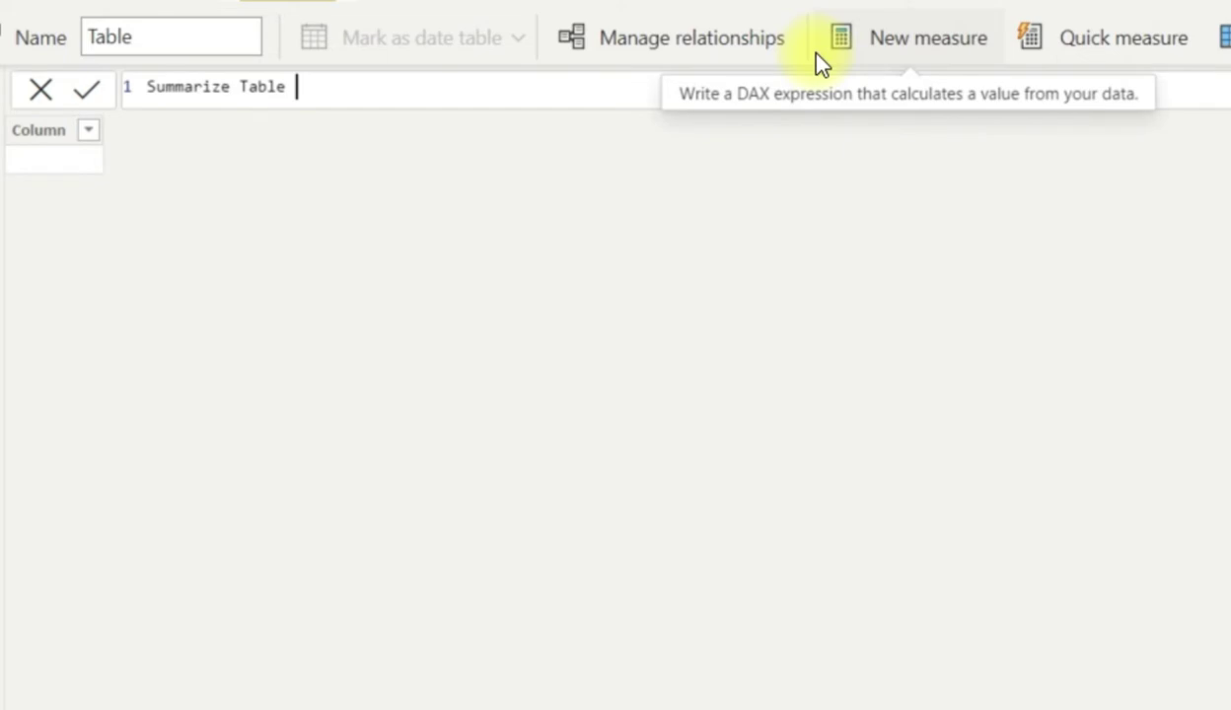
key(shift+Return)
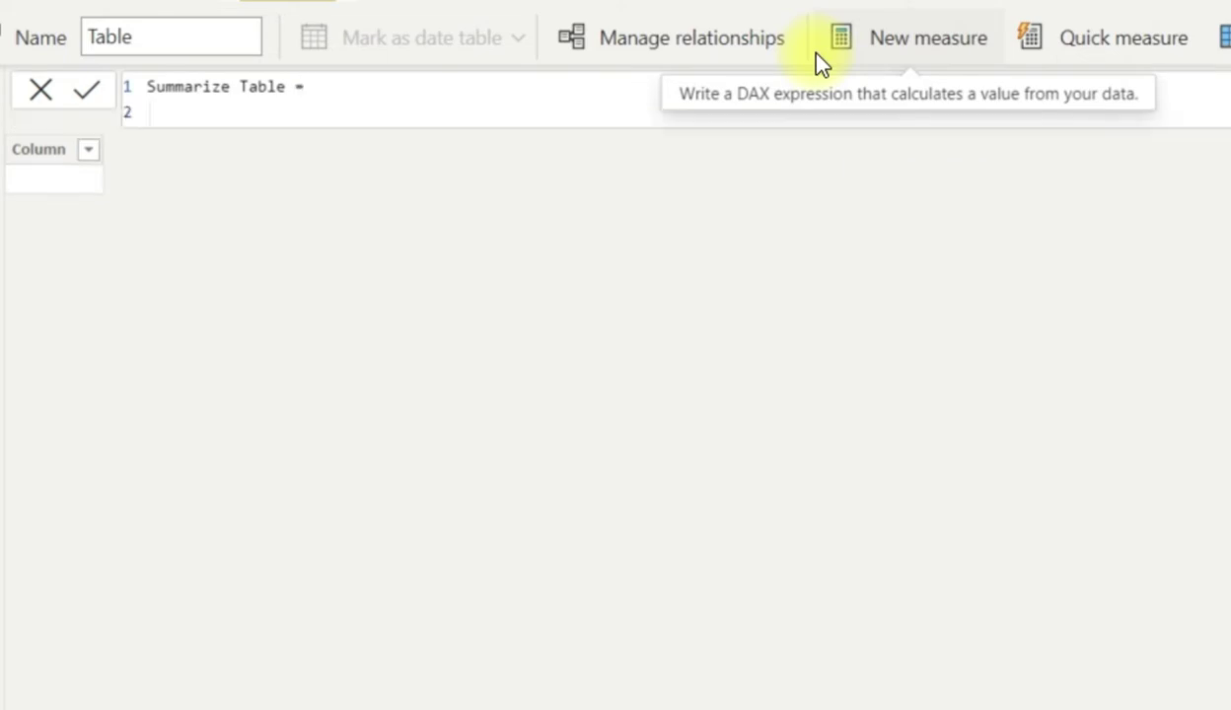
text(Summ)
key(Down)
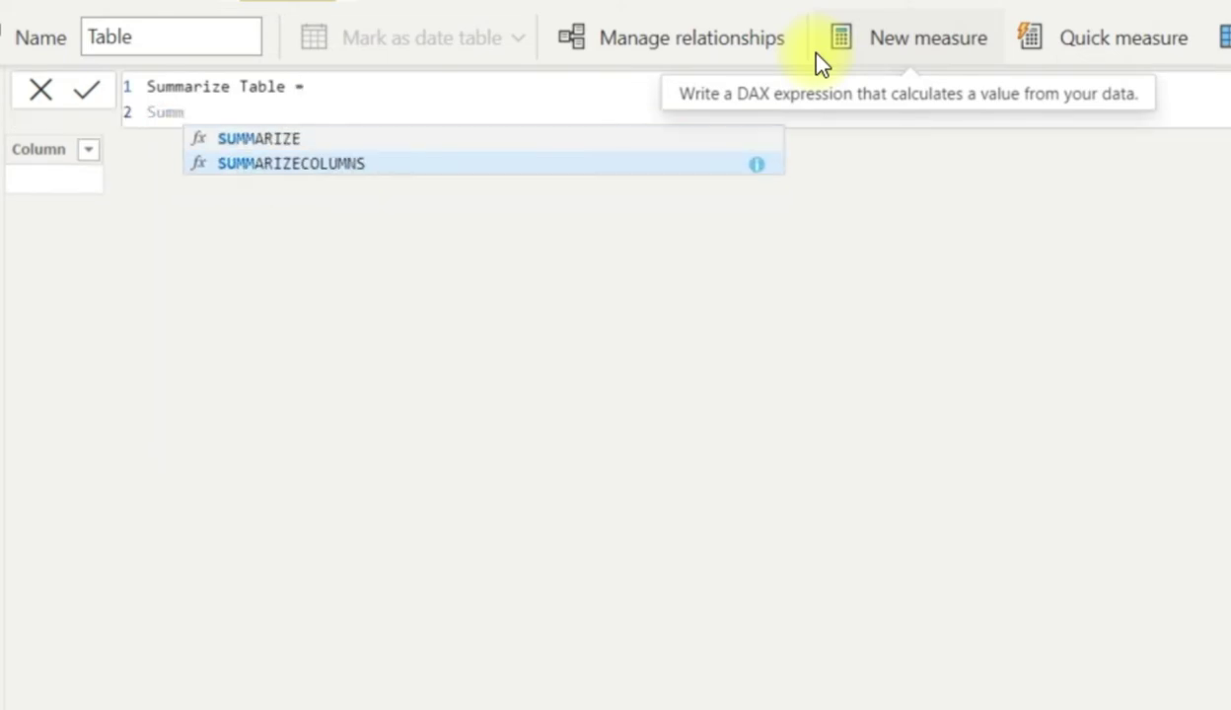
key(Tab)
Step: Group the table by Raw_Risk[R-Rating] and Mitigated_Risk[M-Rating]
key(shift+Return)
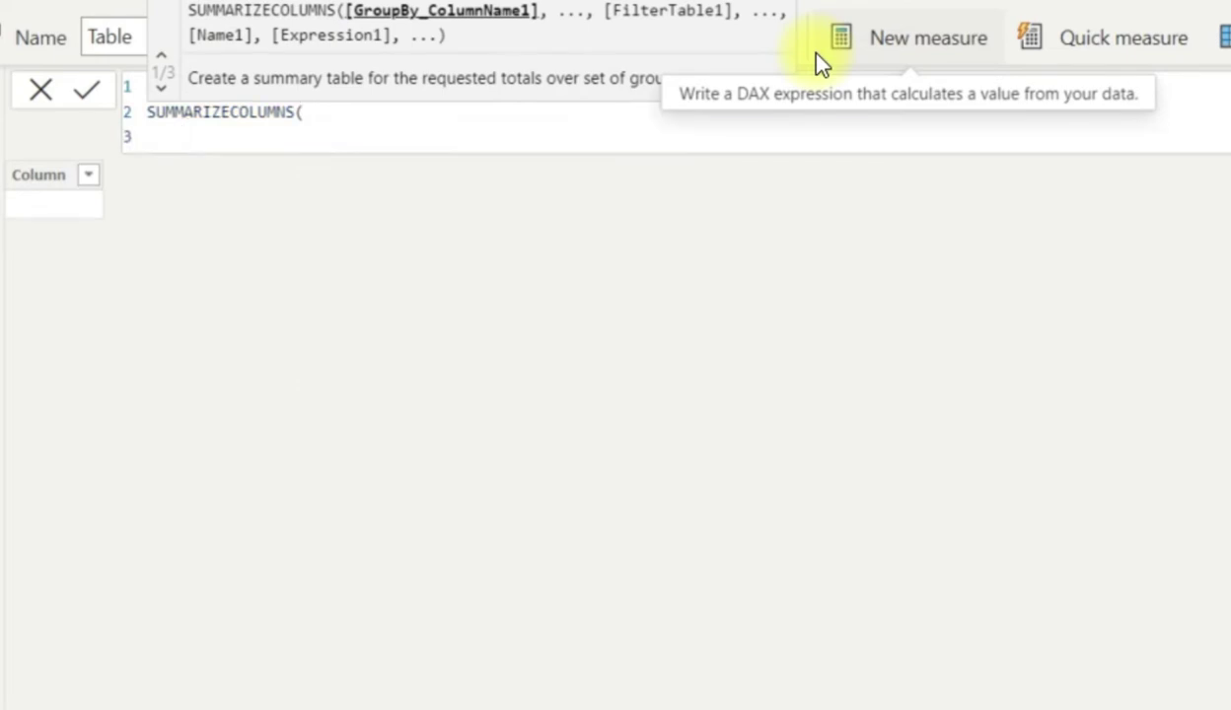
text(Raw)
key(Down)
key(Tab)
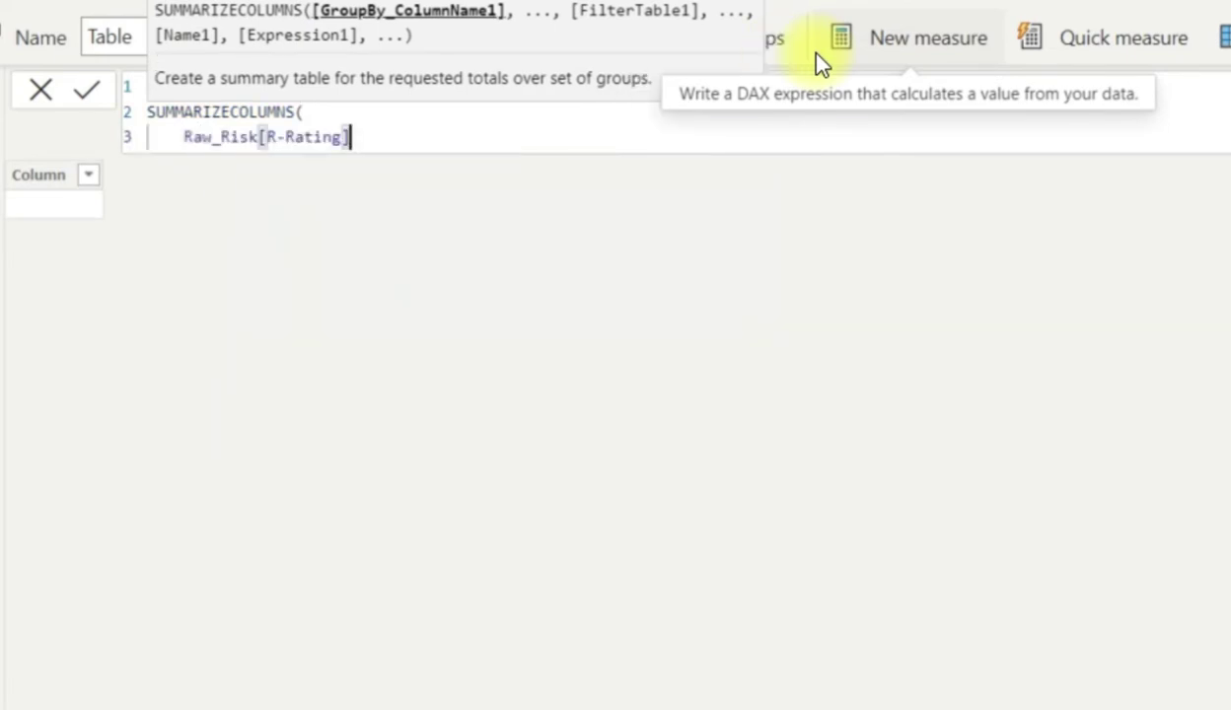
text(,)
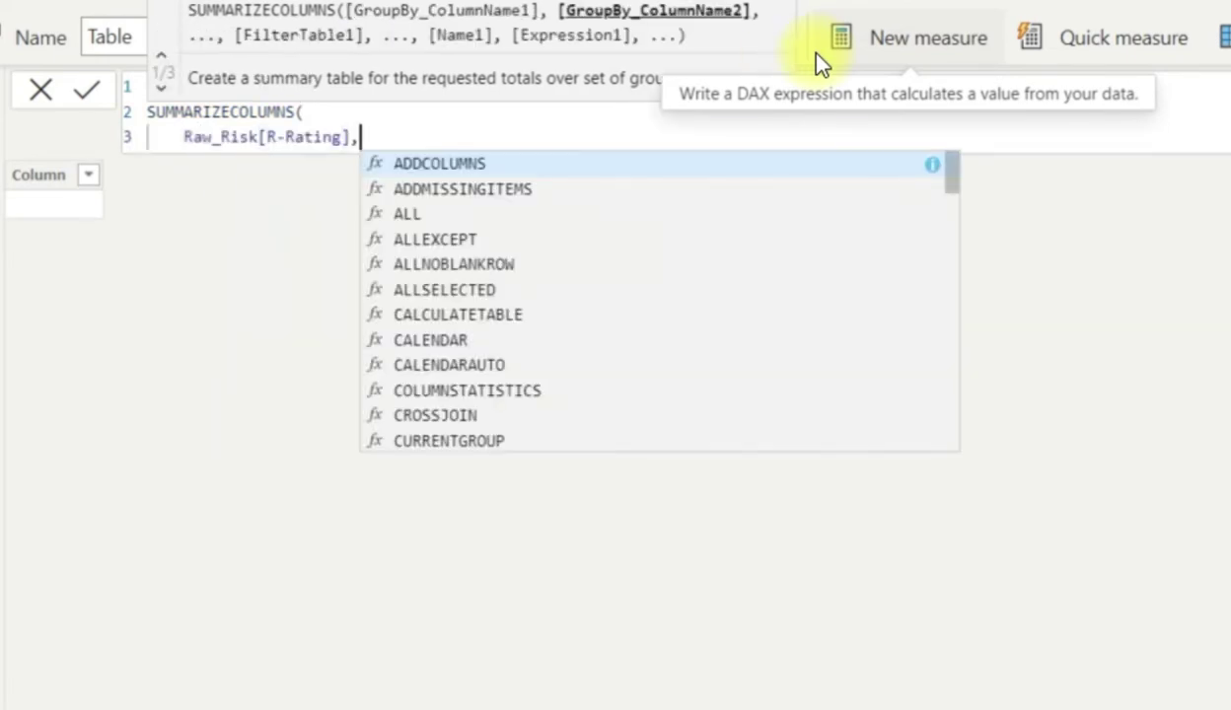
key(shift+Return)
text(Mi)
key(Down)
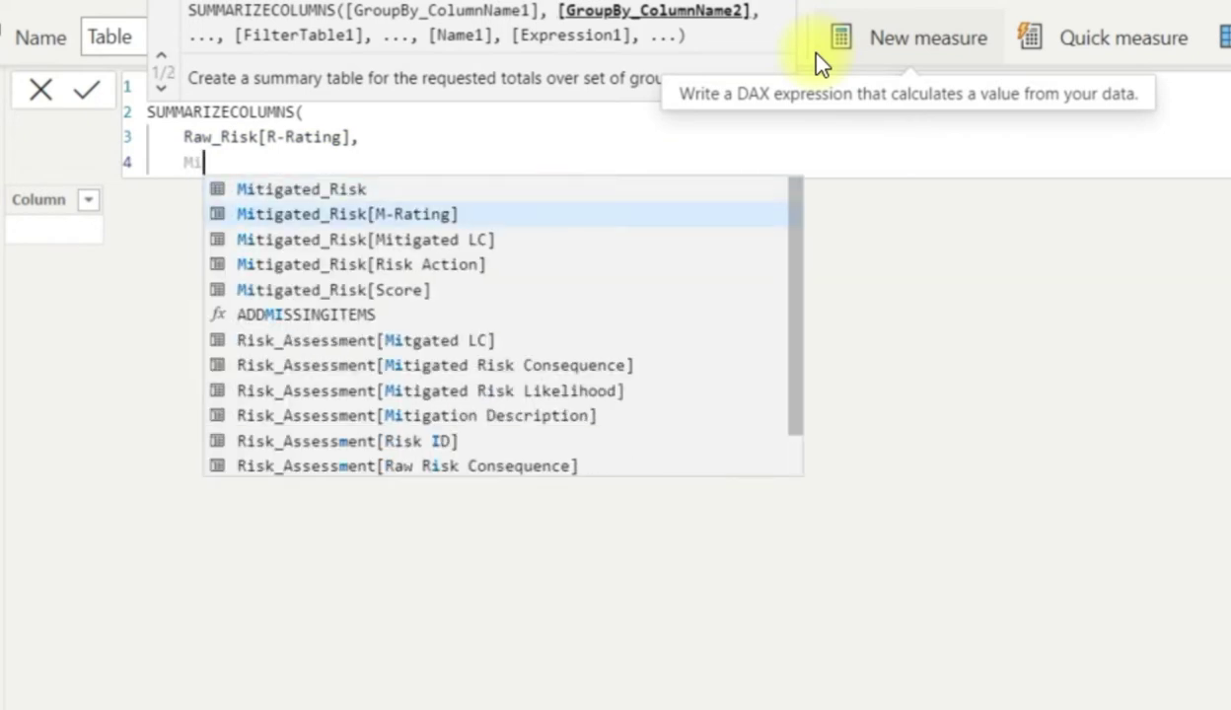
key(Tab)
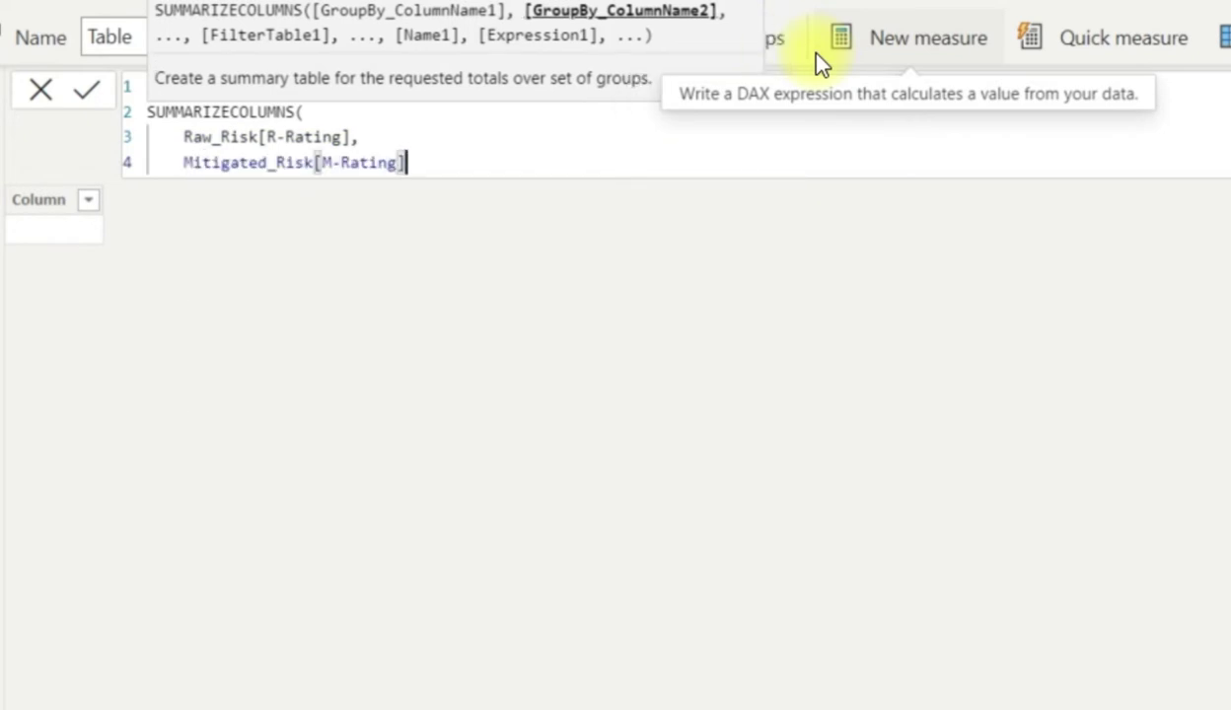
text(,)
Step: Add a "Number of Risks" column from [No. of Risks] and close the formula
key(shift+Return)
text(M)
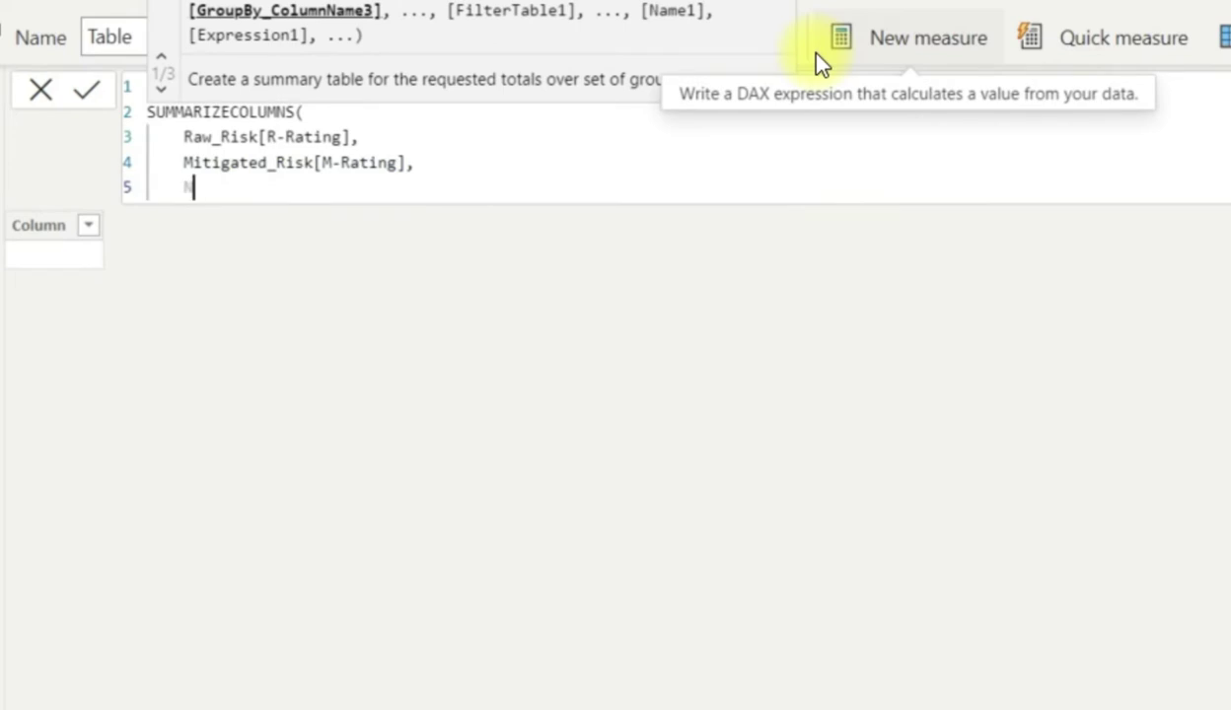
key(BackSpace)
text("Nu)
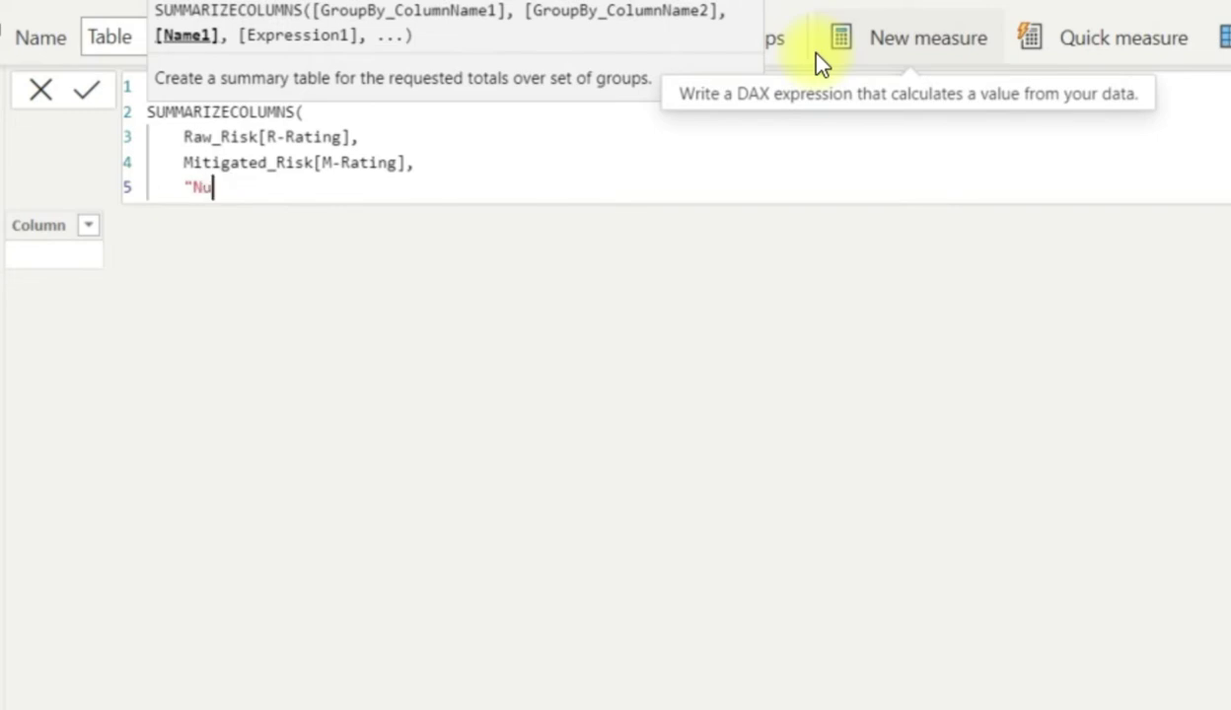
text(r of Risks)
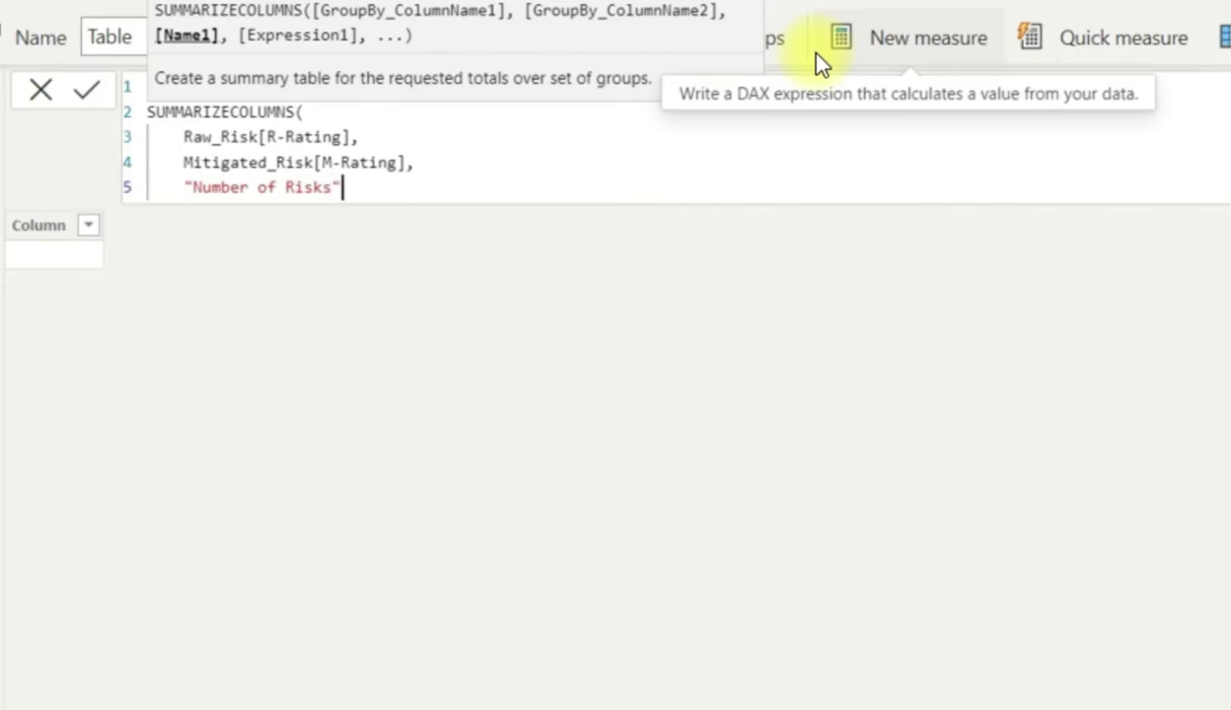
text(, [)
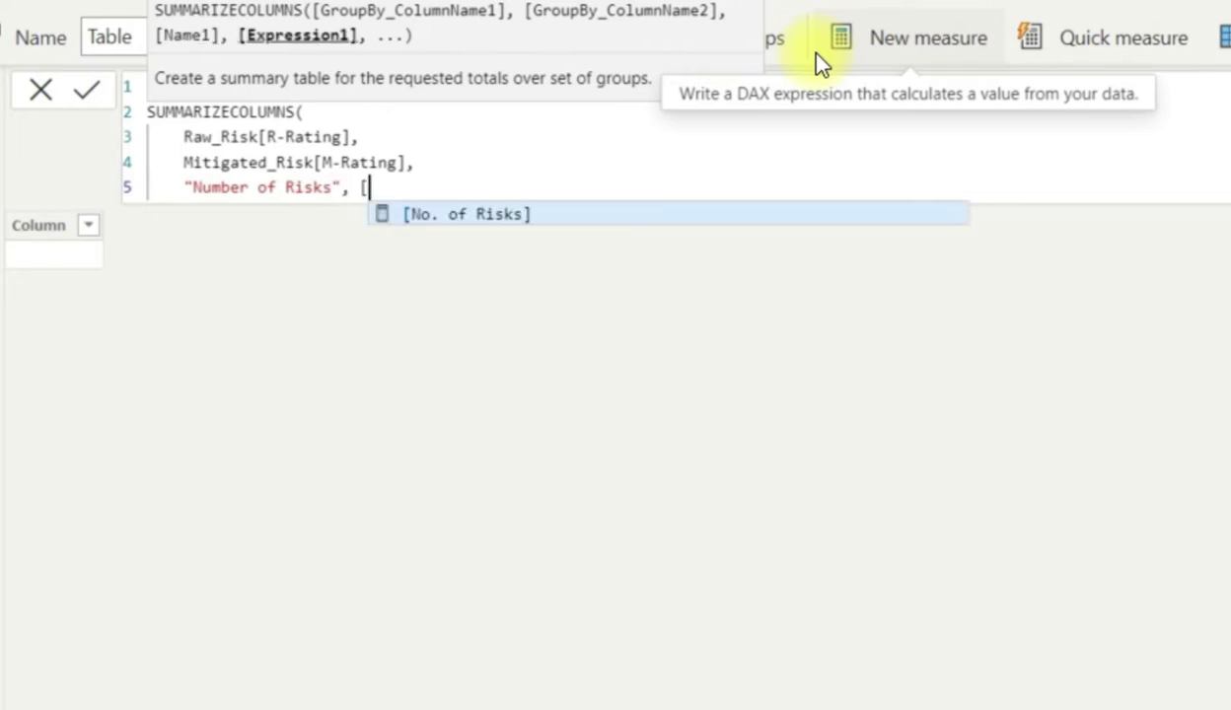
key(Tab)
key(Return)
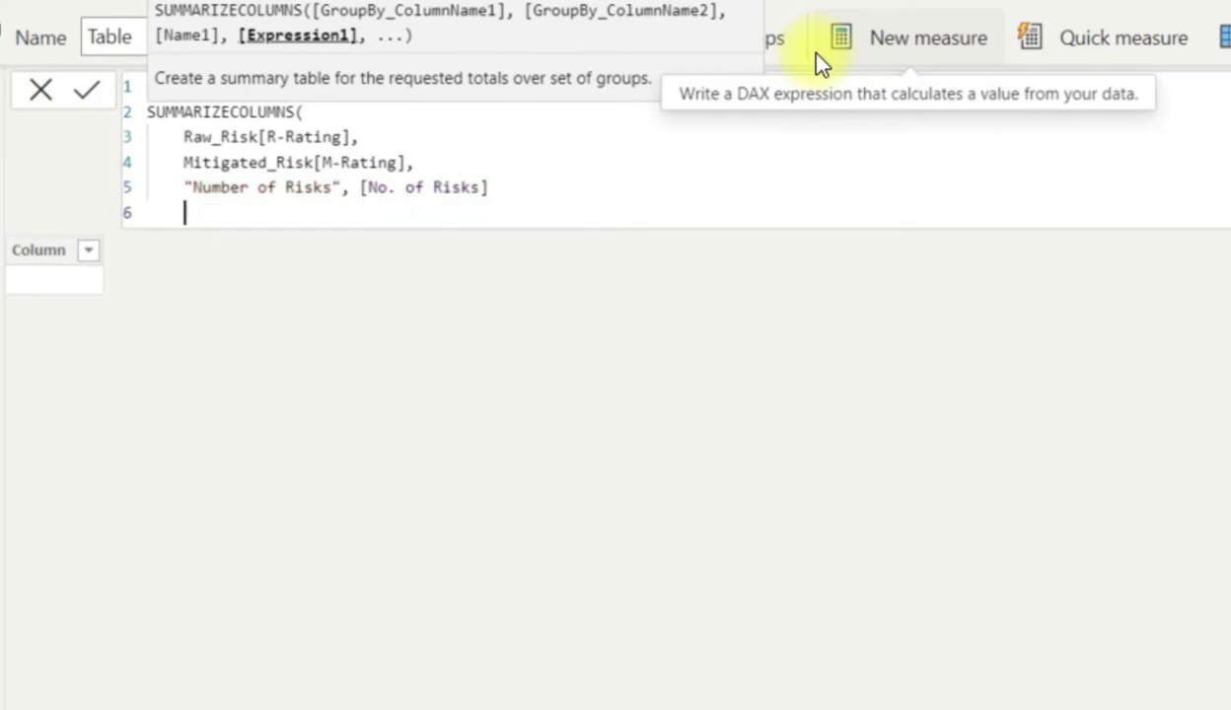
text())
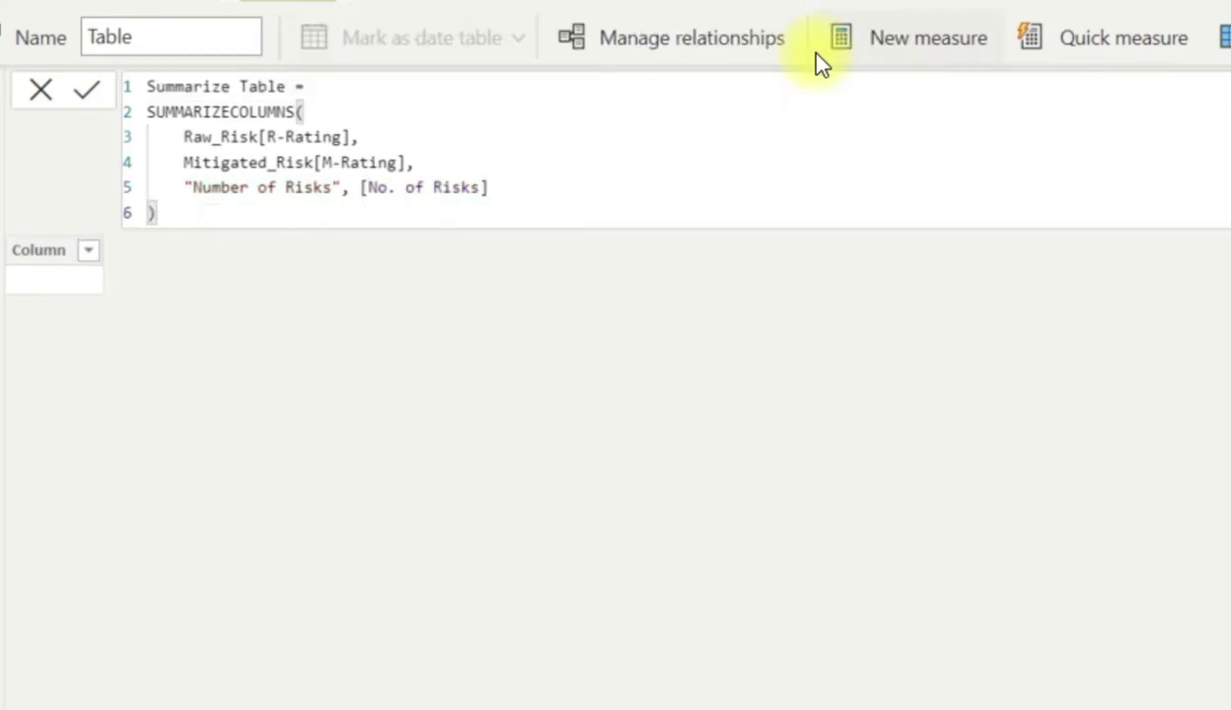
Step: Commit Summarize Table, check its seven rating pairs and counts, then return to Page 2
key(Return)
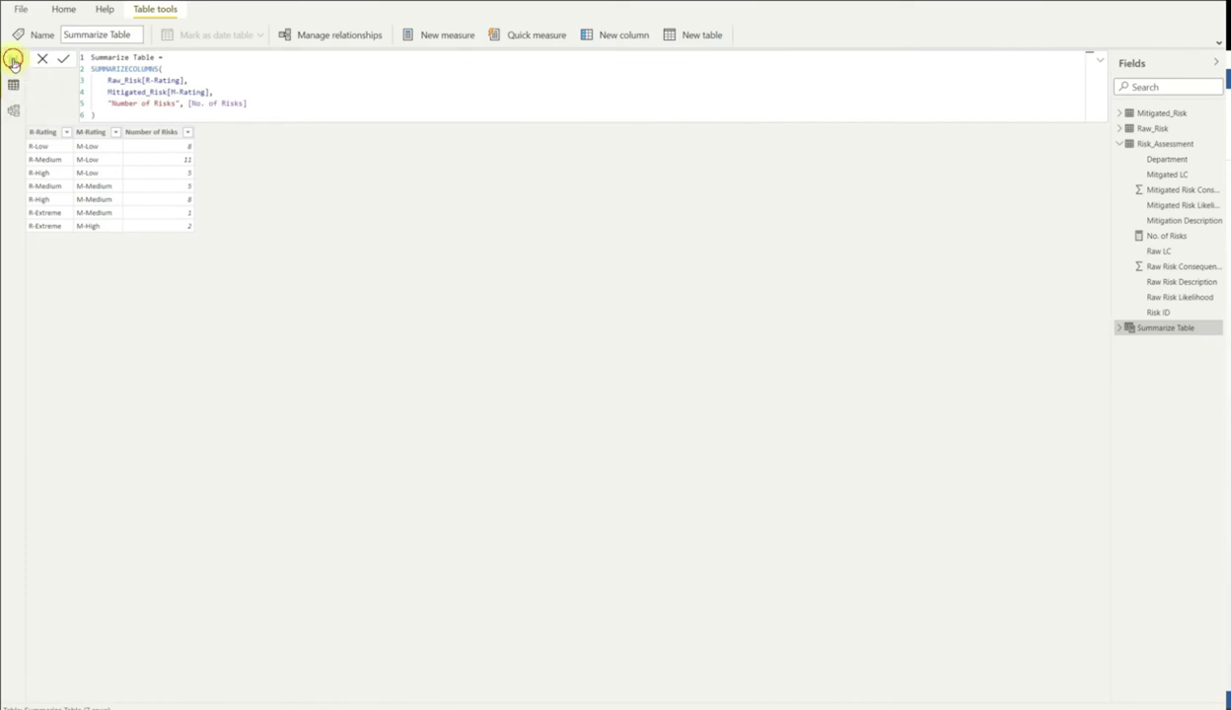
click(13, 61)
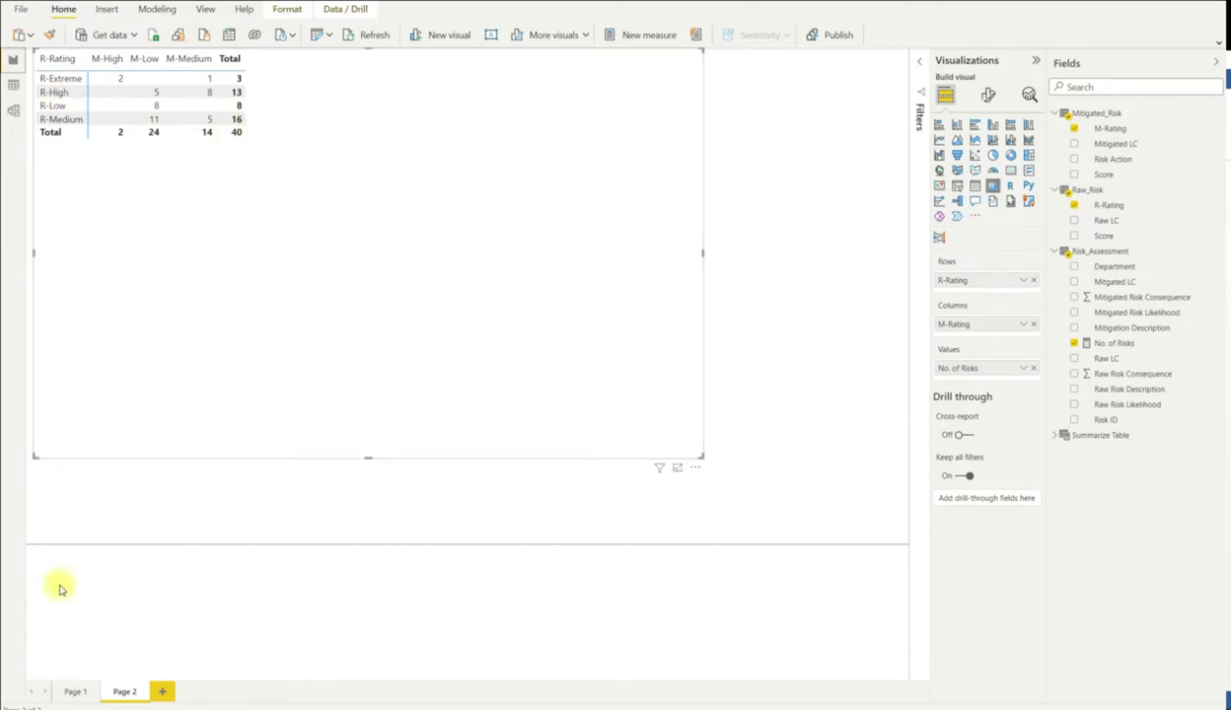
Step: Select the empty Sankey visual on Page 1 and expand Summarize Table's fields
click(77, 692)
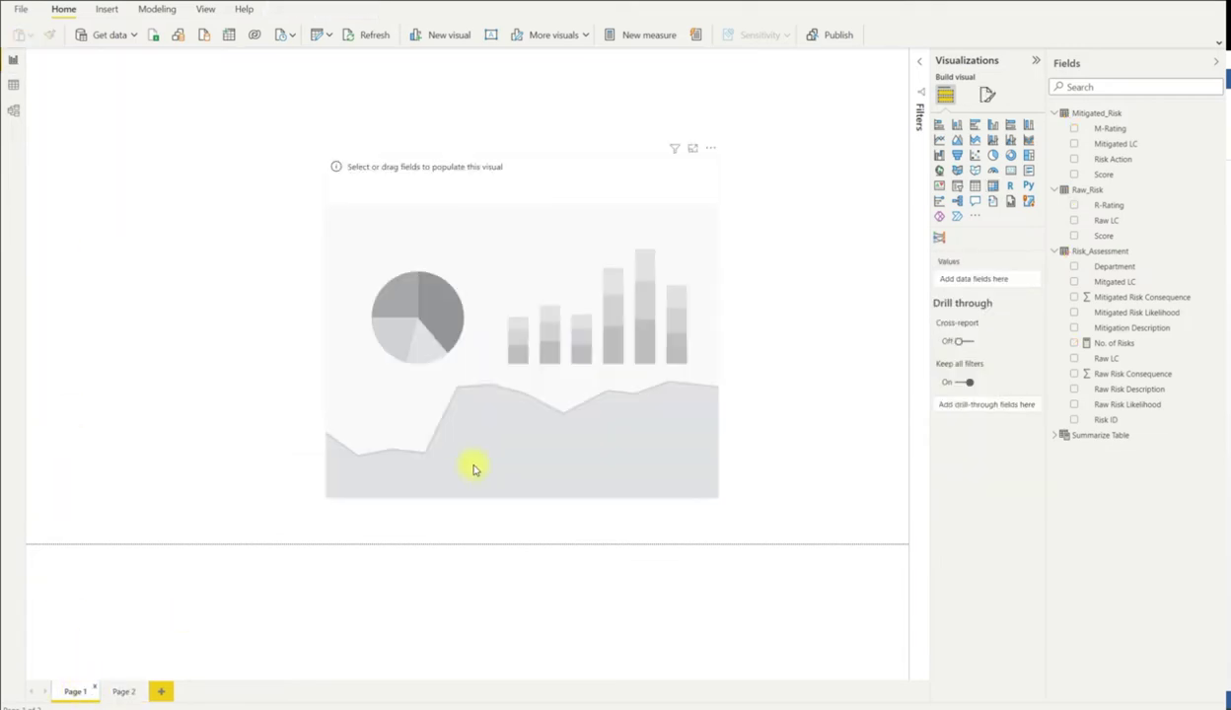
click(583, 192)
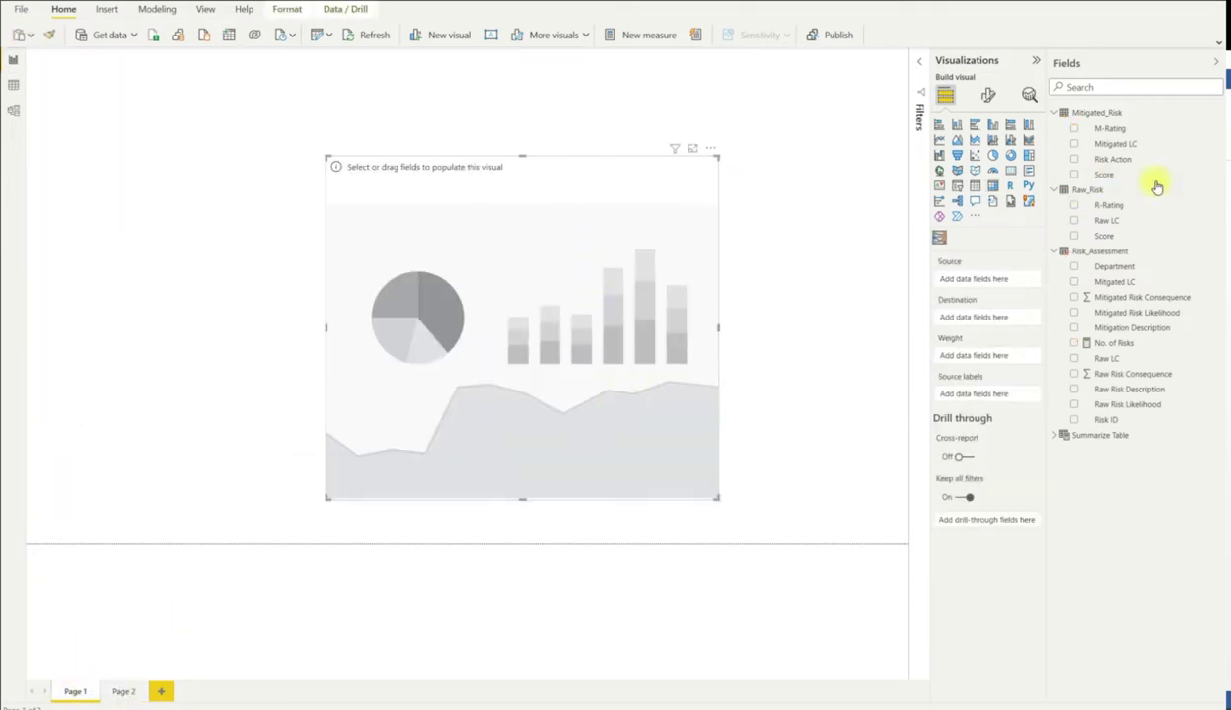
click(1057, 442)
Step: Feed the Sankey with R-Rating as Source, M-Rating as Destination and Number of Risks as Weight
drag(1110, 487, 981, 282)
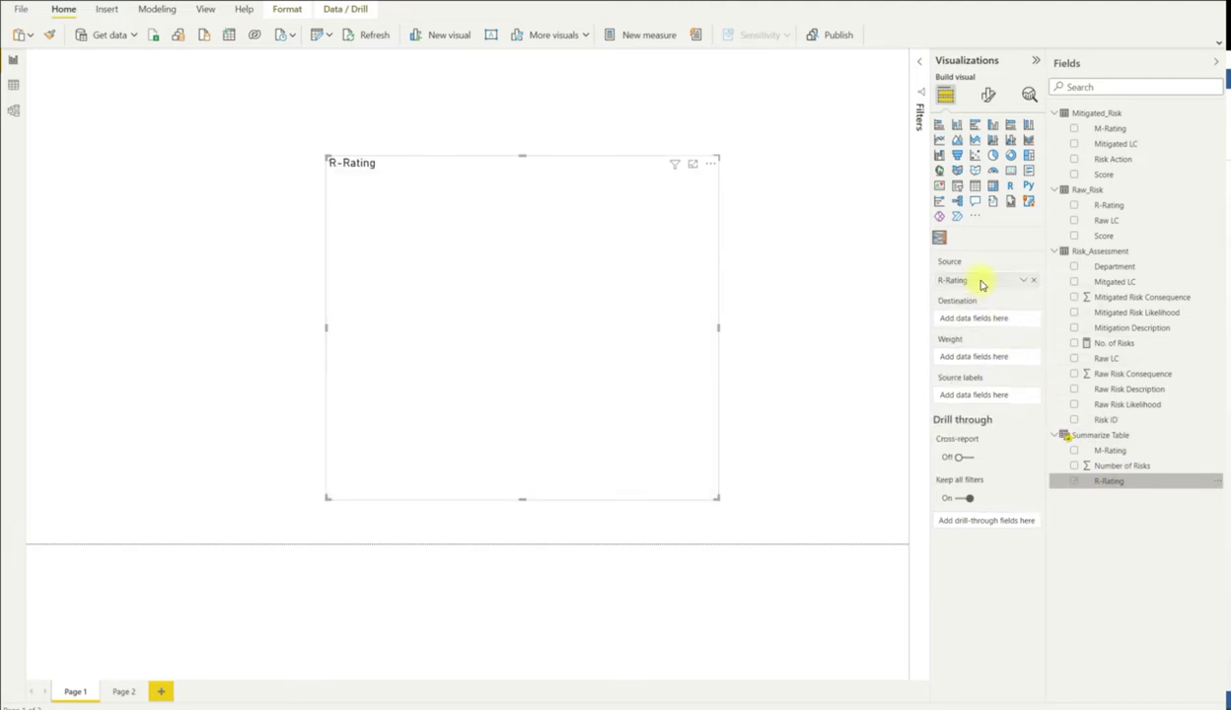
drag(1109, 449, 989, 320)
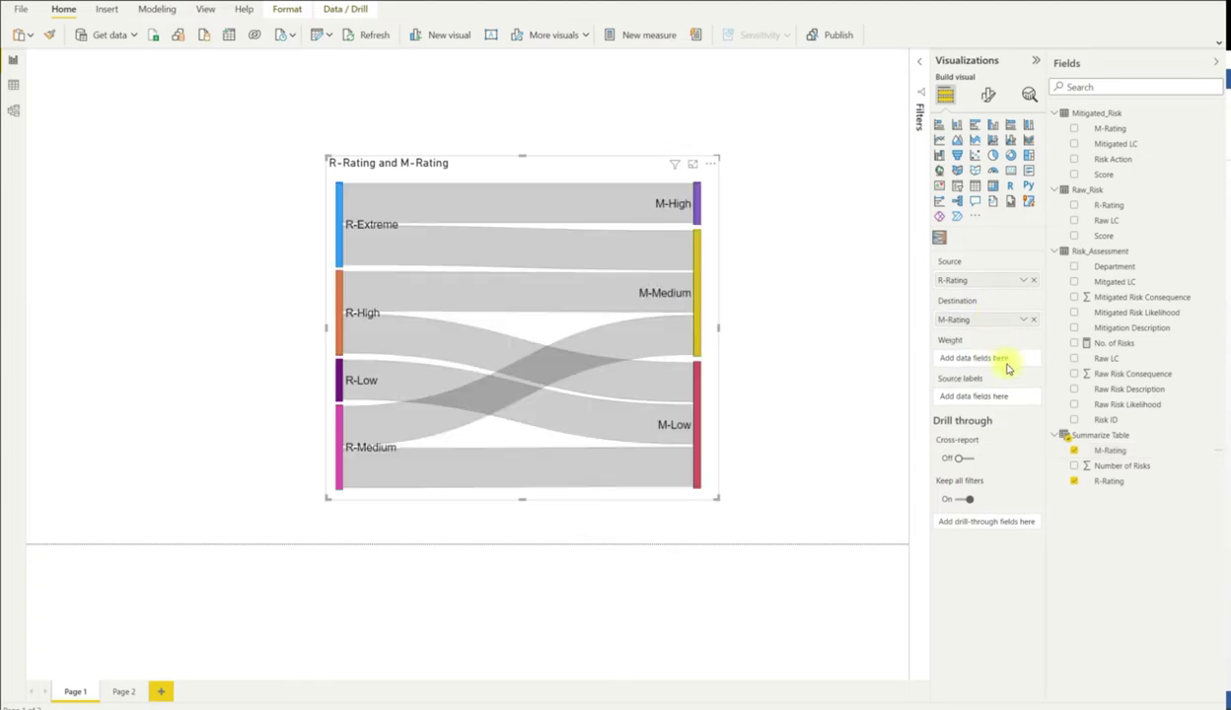
drag(1092, 468, 990, 363)
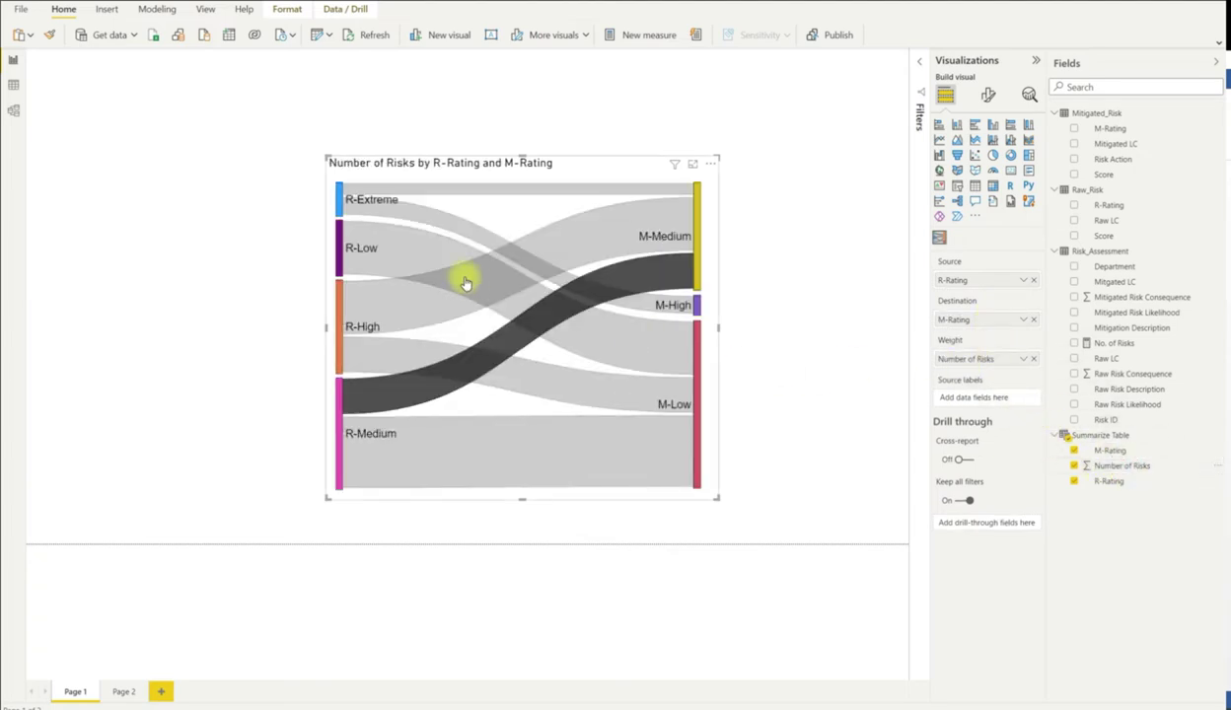
Step: Arrange the Sankey nodes top to bottom as High, Medium, Low on both sides
drag(695, 304, 712, 187)
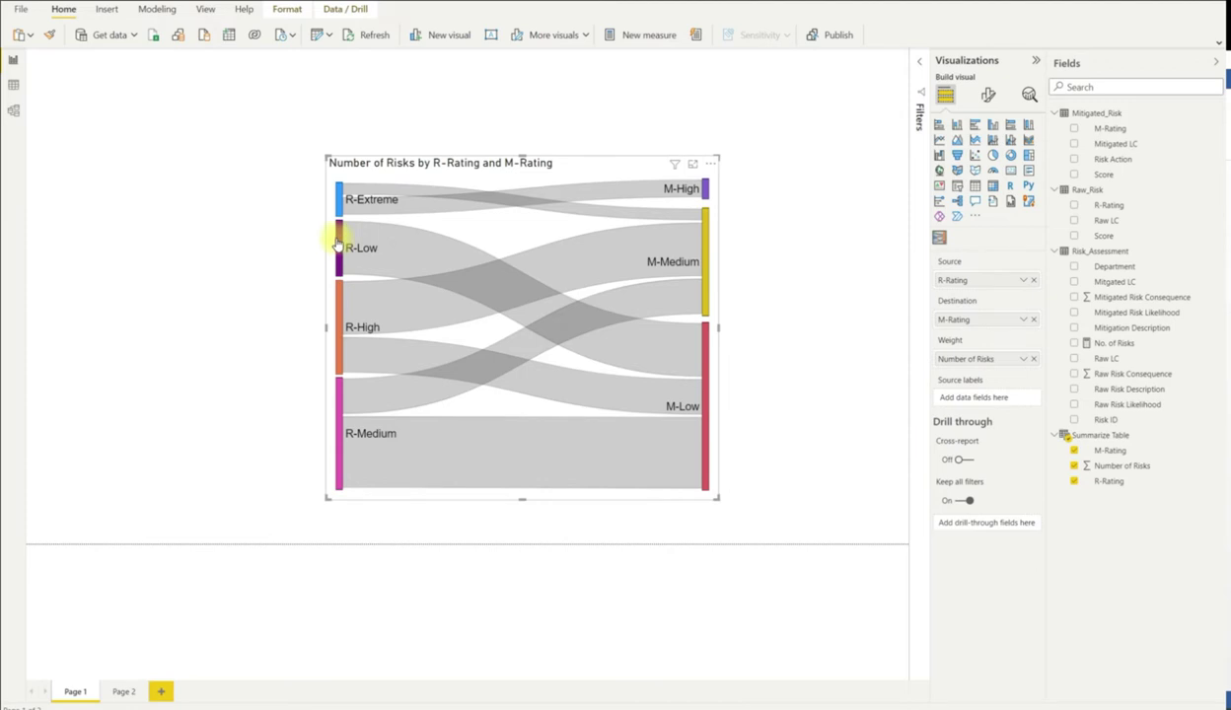
drag(340, 350, 335, 234)
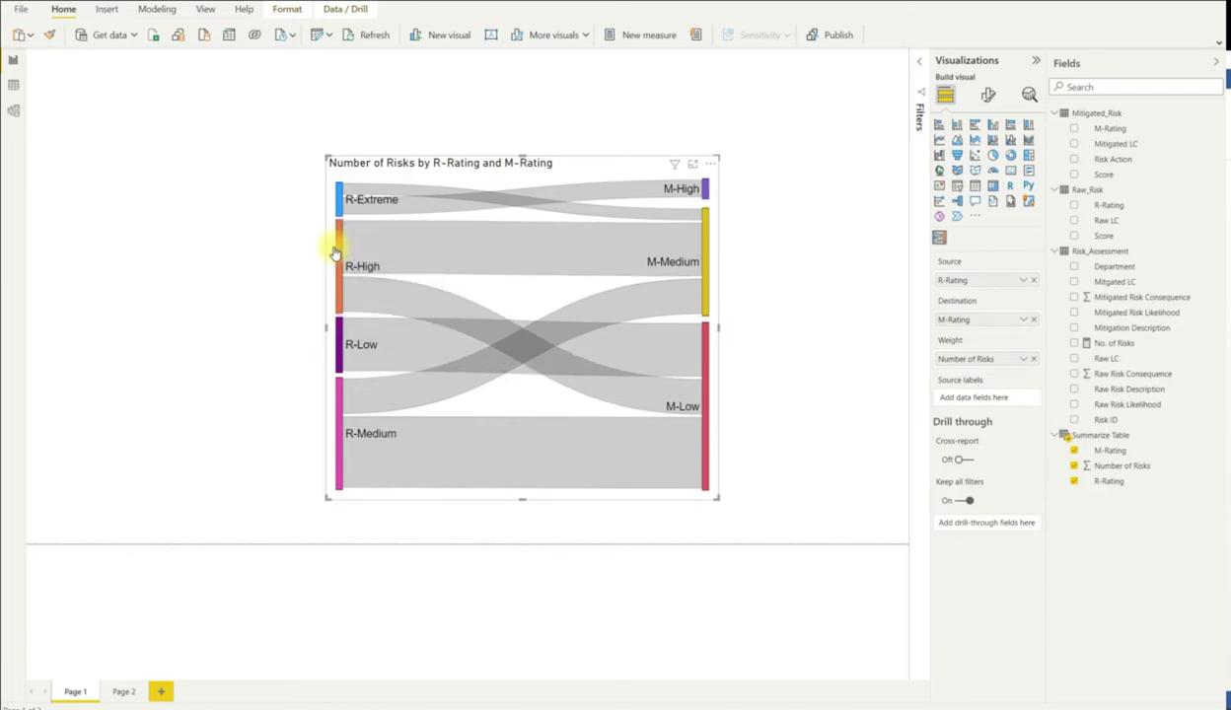
drag(340, 414, 326, 490)
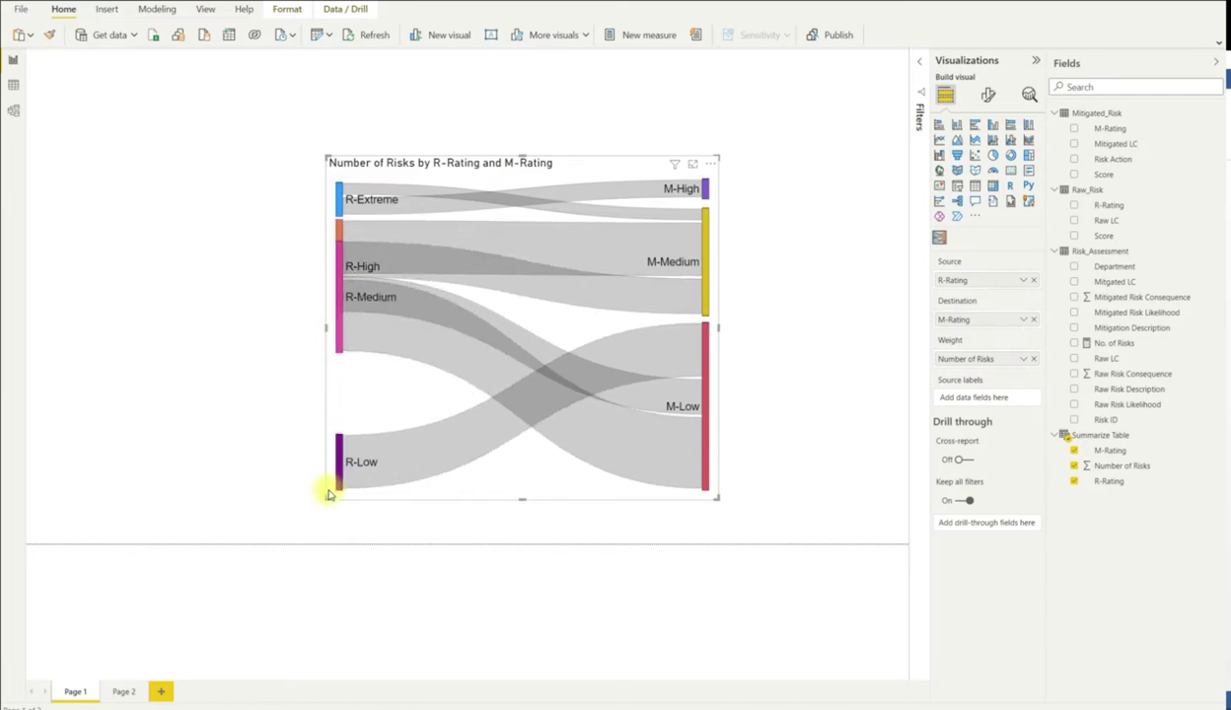
drag(335, 344, 335, 410)
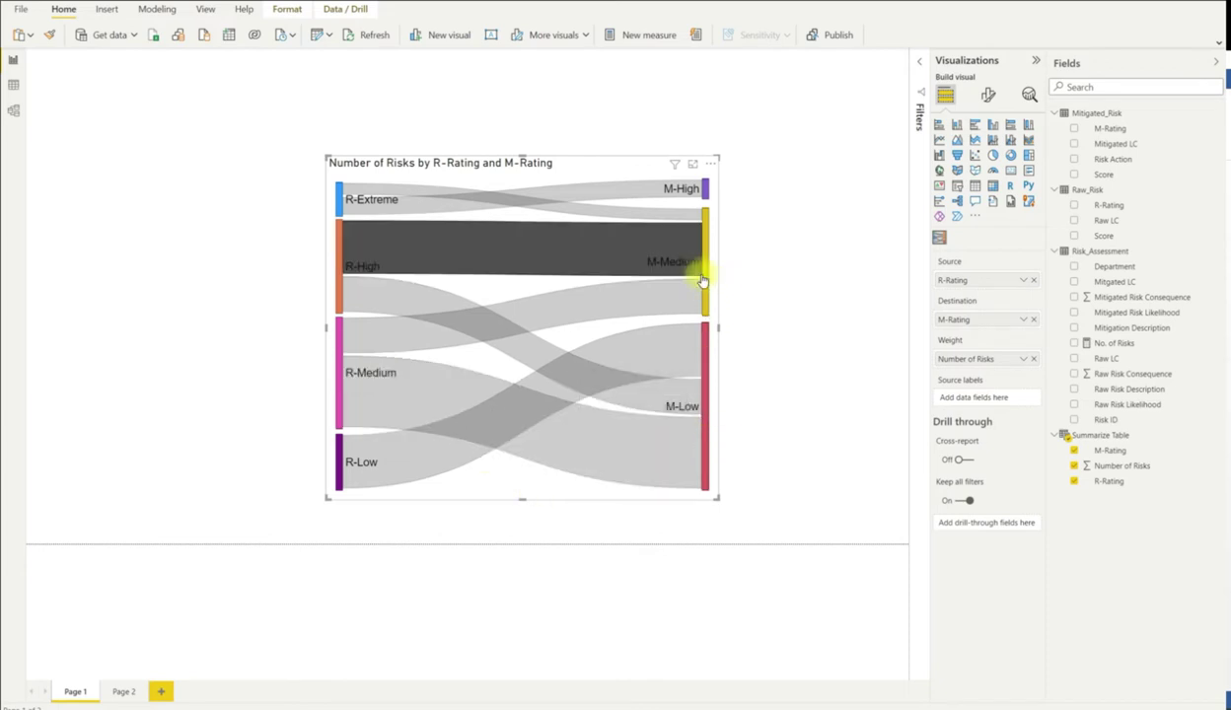
drag(704, 187, 713, 201)
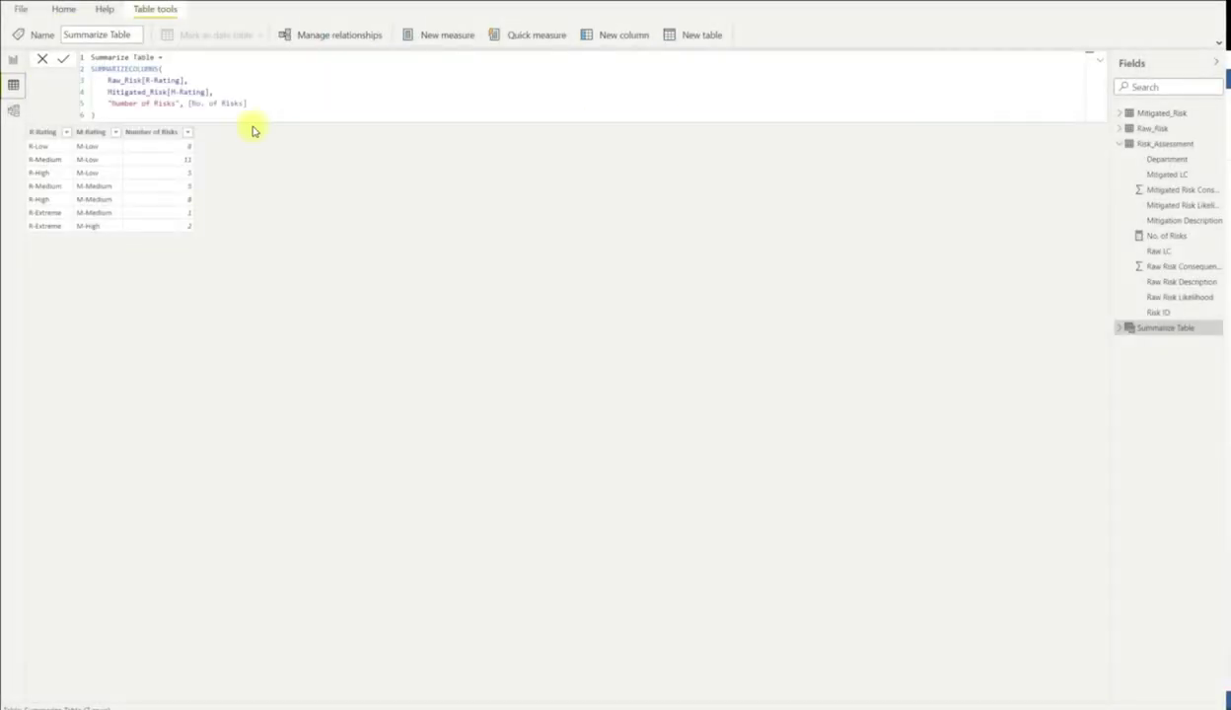
Step: Inspect the Mitigated_Risk table's Risk Action column in Data view, then reopen Summarize Table's formula
click(134, 113)
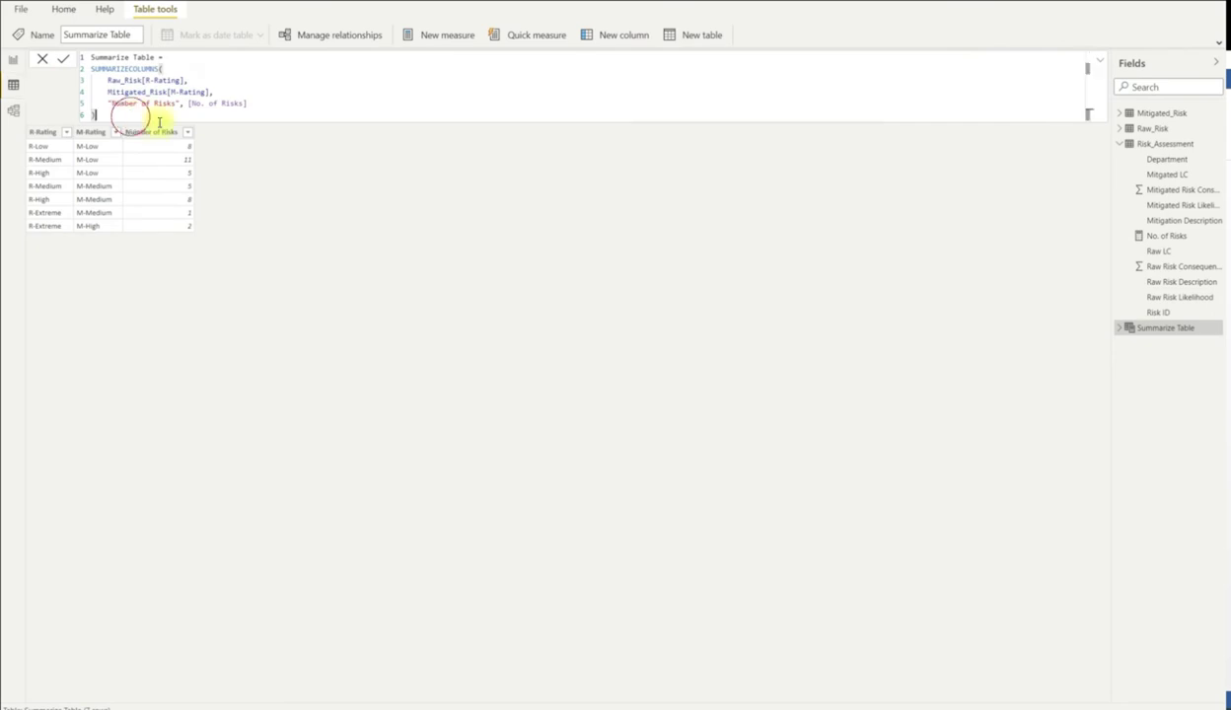
click(1158, 116)
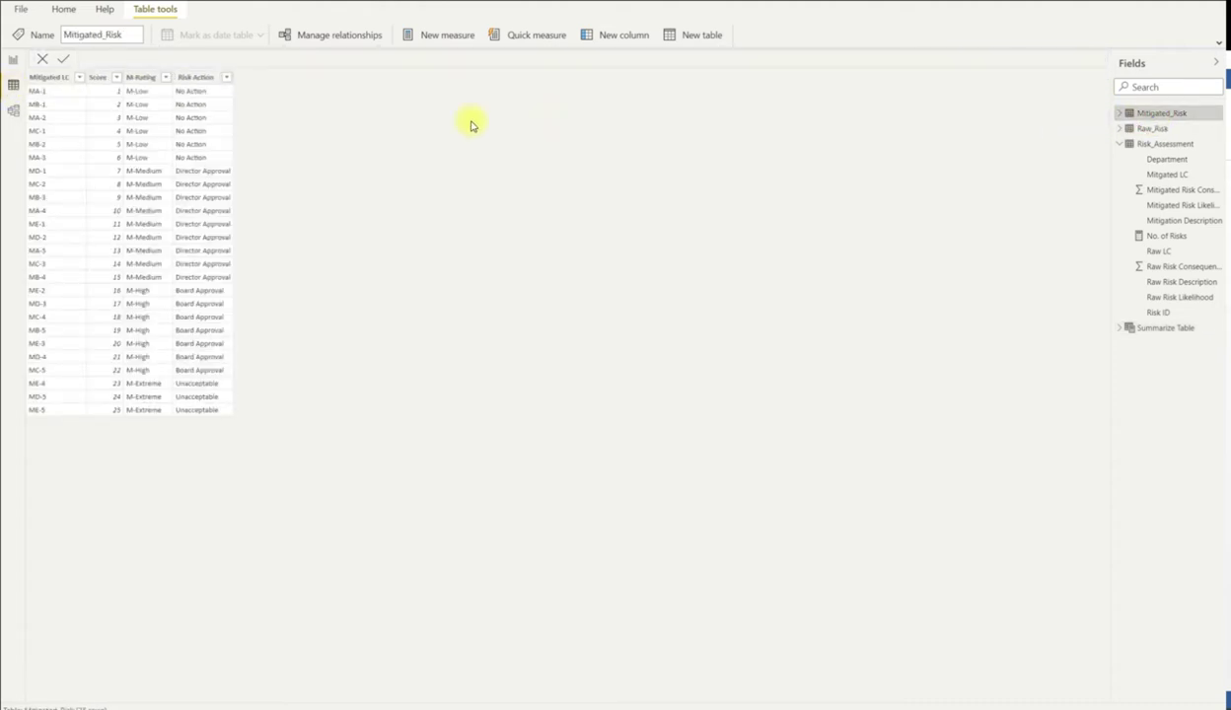
click(195, 79)
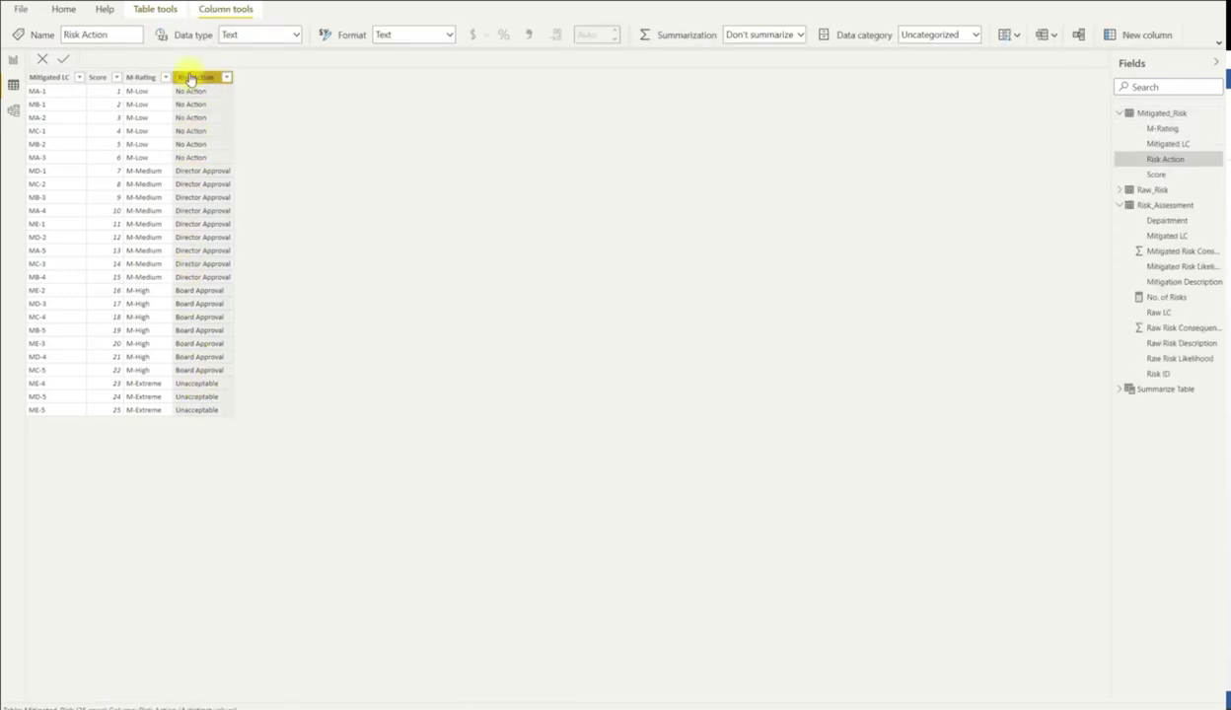
click(15, 86)
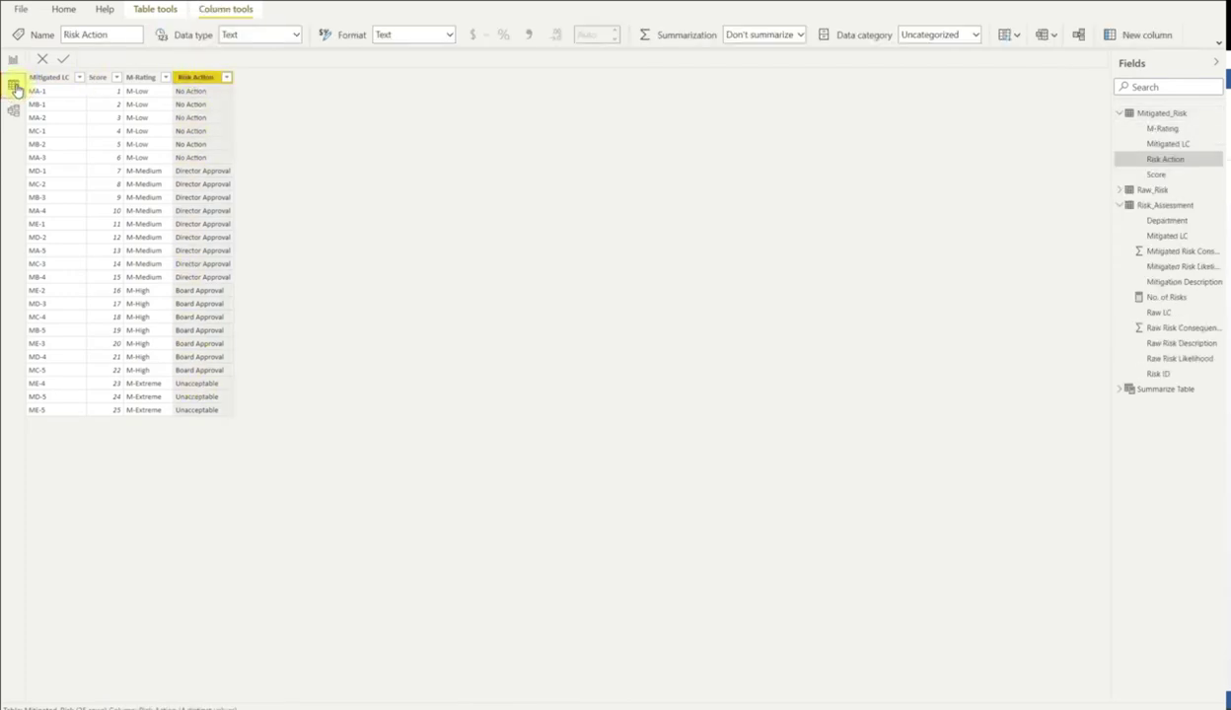
click(1169, 391)
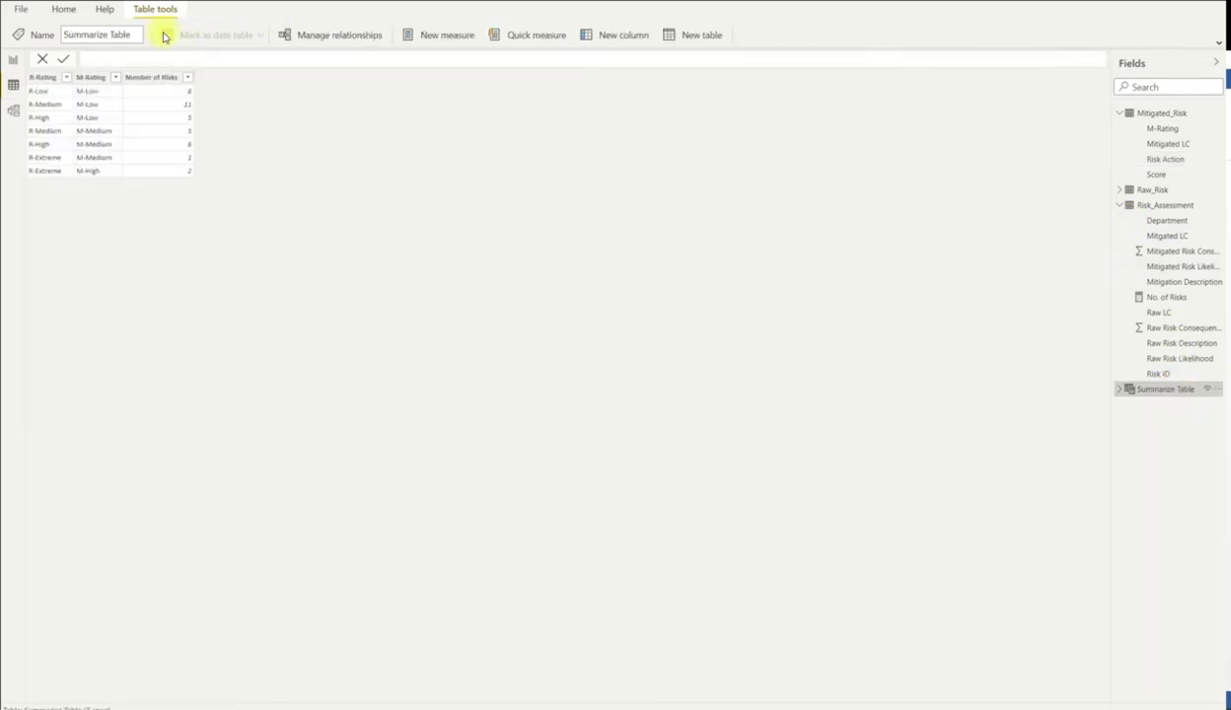
Step: Wrap the SUMMARIZECOLUMNS expression in UNION( and paste a second copy after a comma
drag(118, 116, 64, 77)
key(ctrl+c)
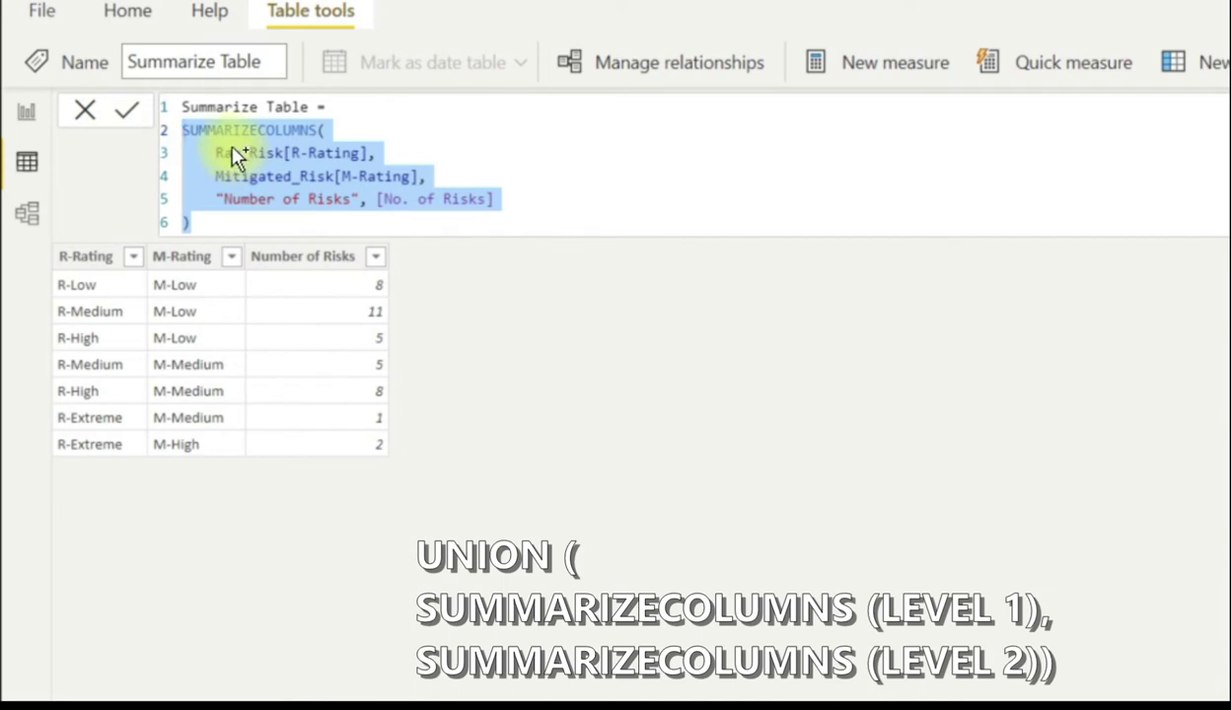
click(179, 133)
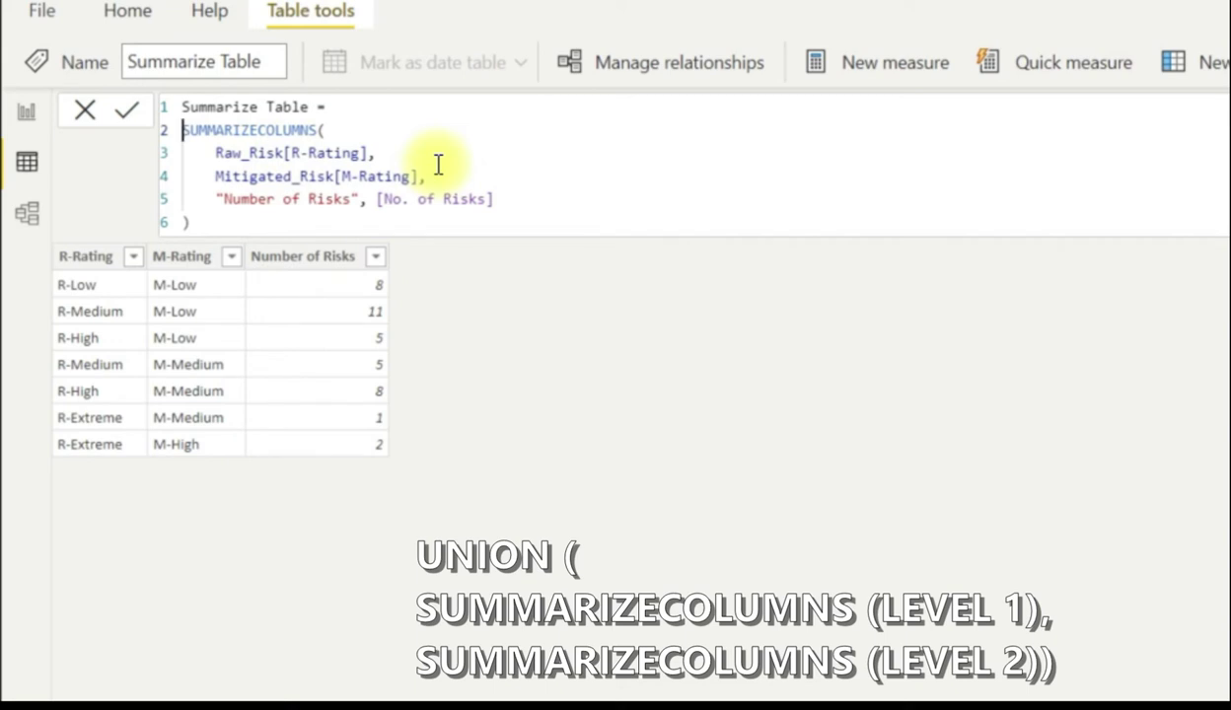
text(Union)
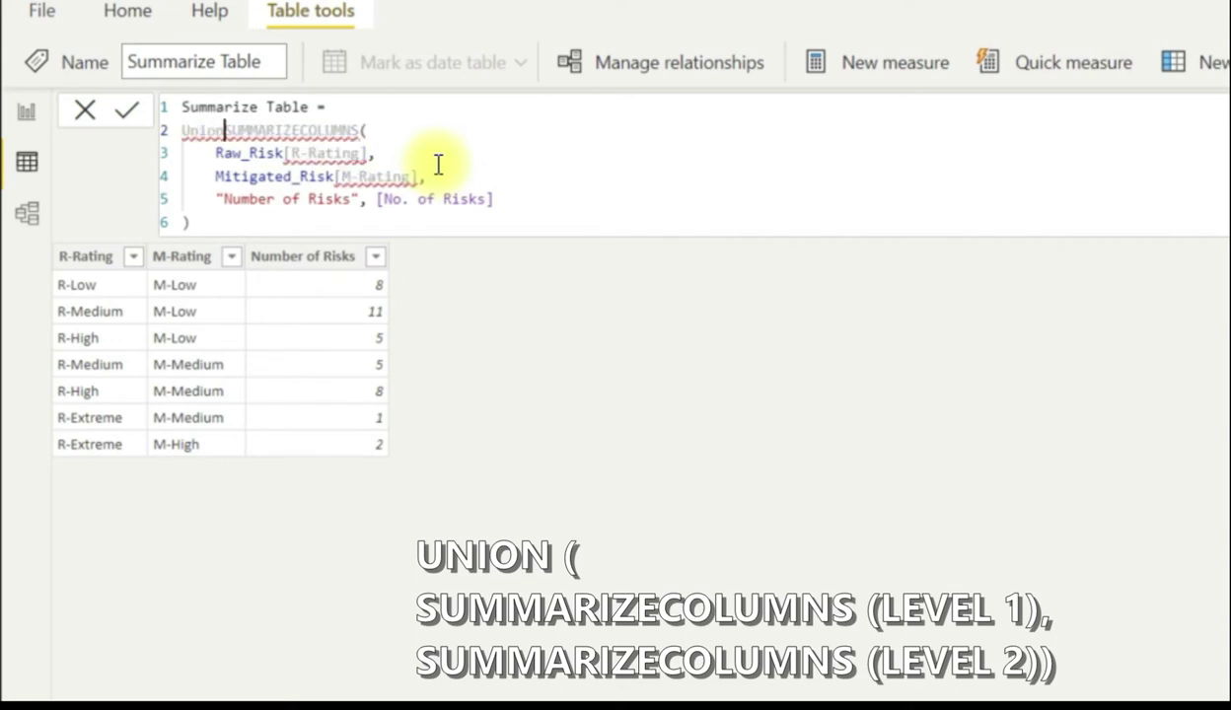
text(()
key(shift+Return)
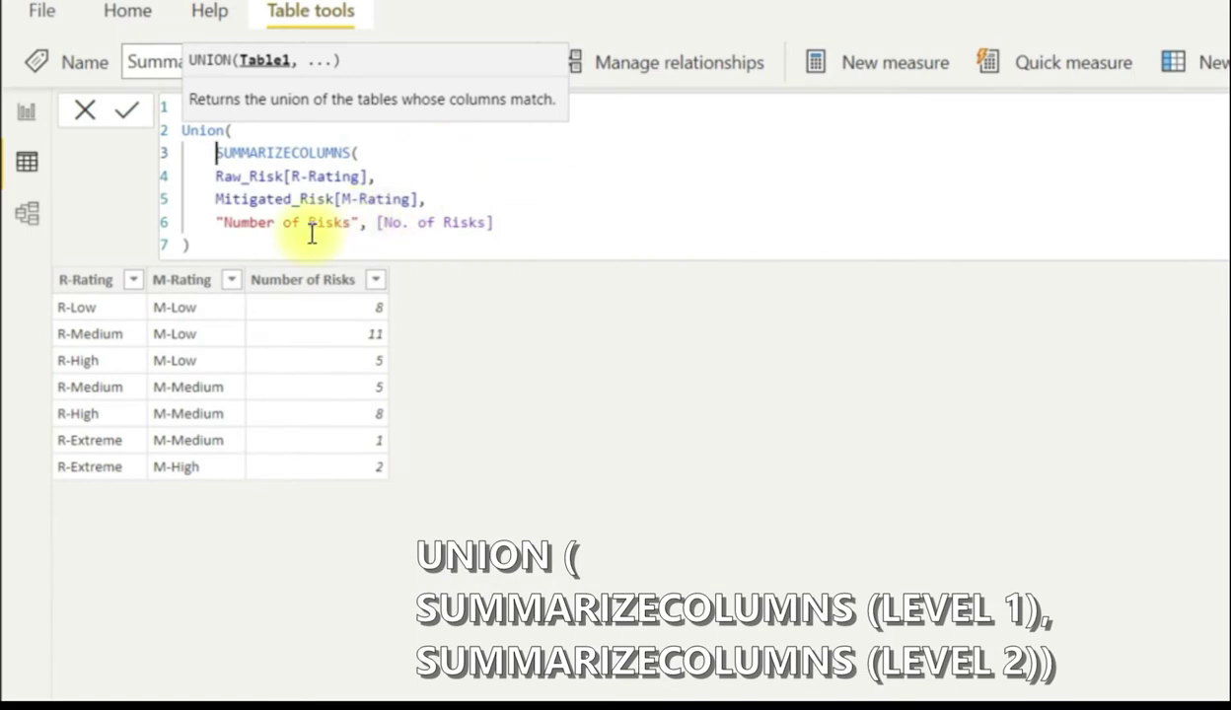
click(242, 252)
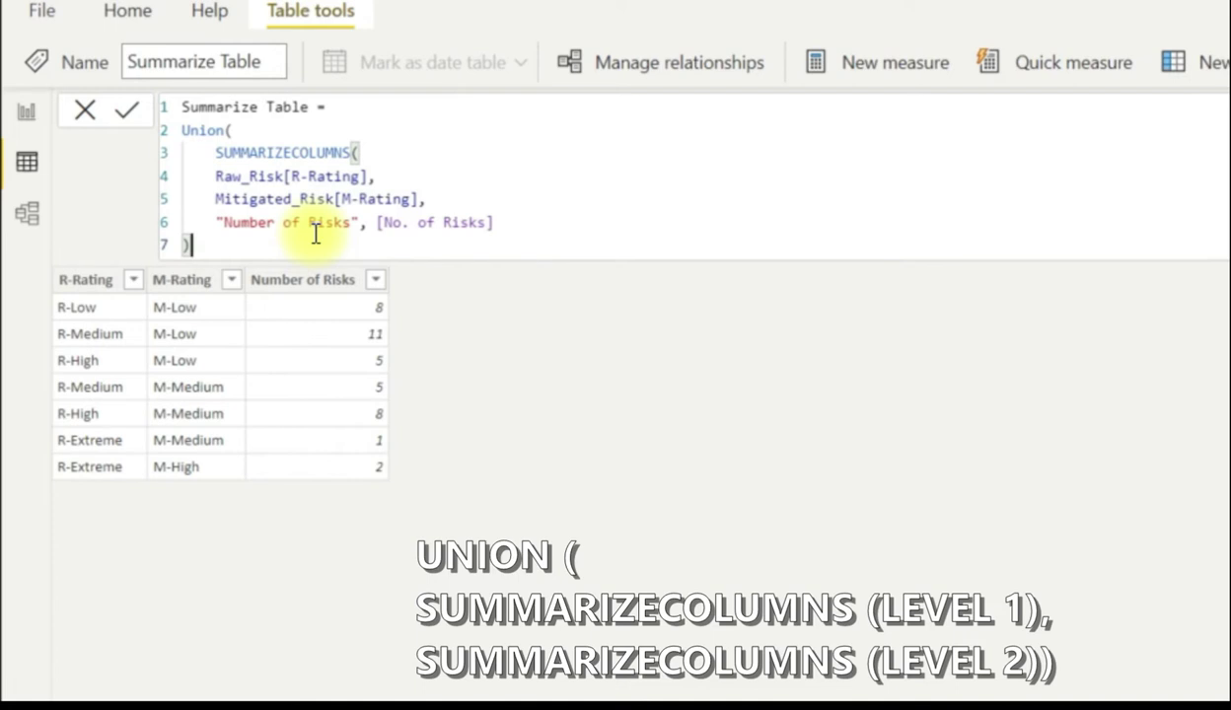
text(,)
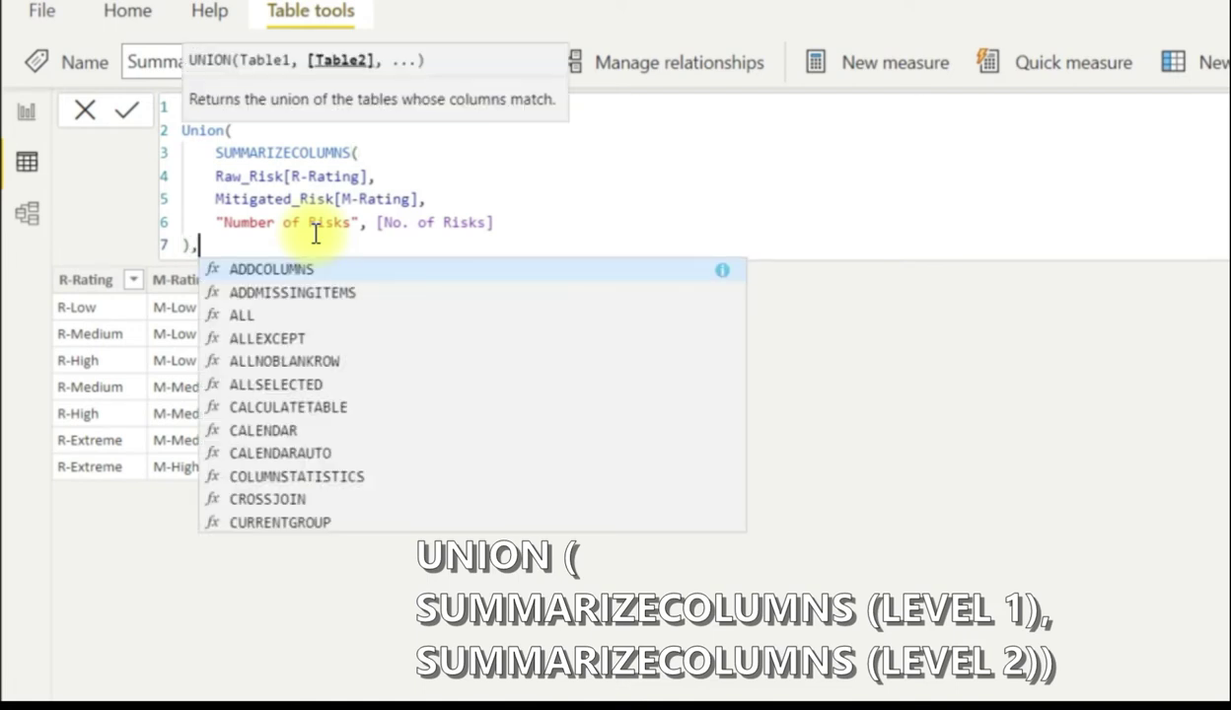
key(shift+Return)
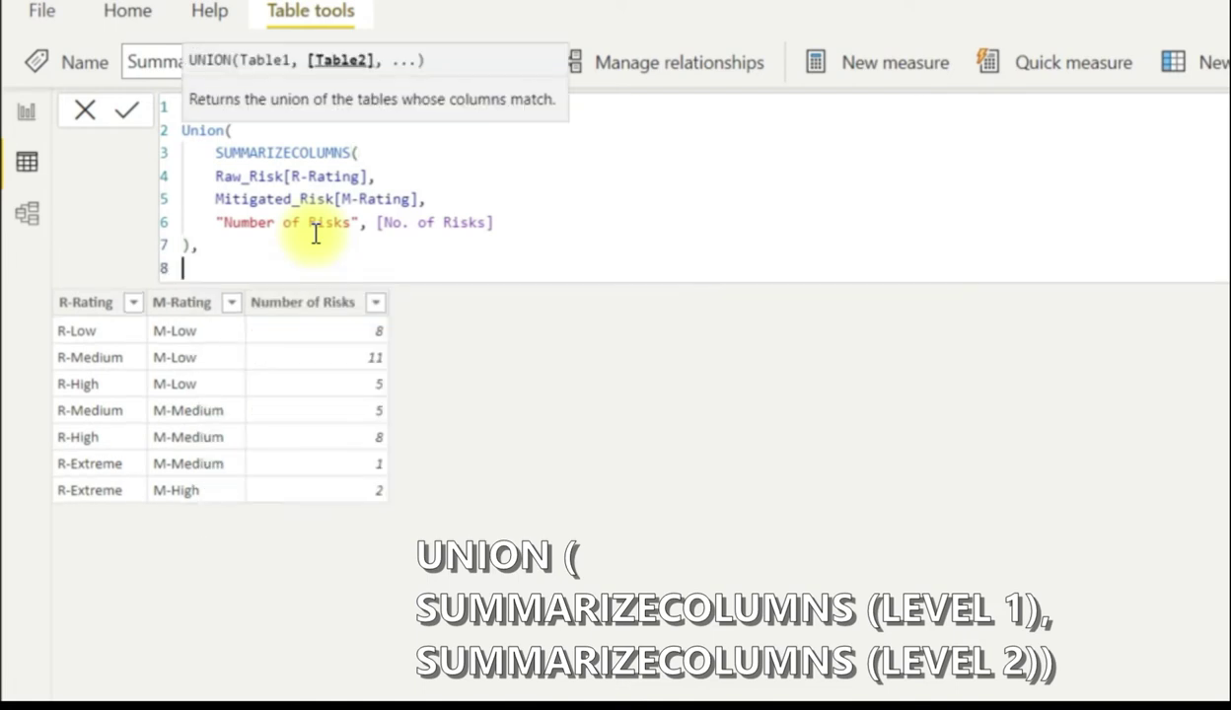
key(ctrl+v)
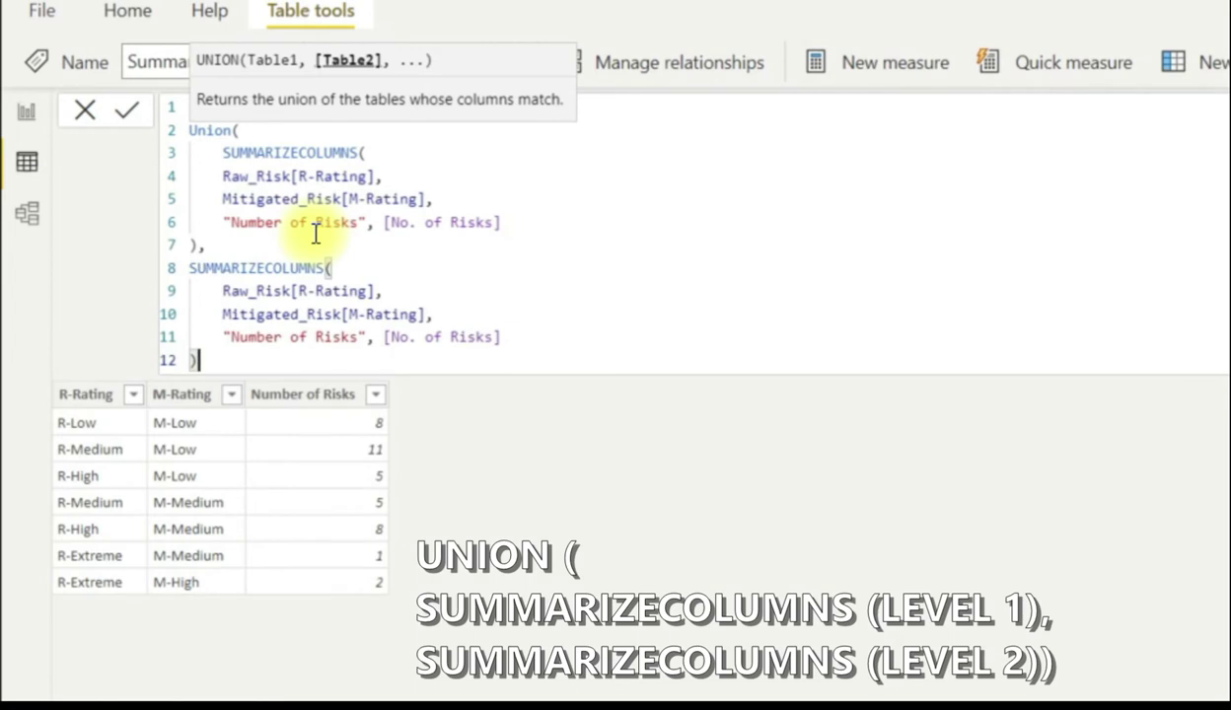
Step: Change the copy's columns to Mitigated_Risk[M-Rating] and [Risk Action], close the UNION and commit
drag(376, 287, 221, 291)
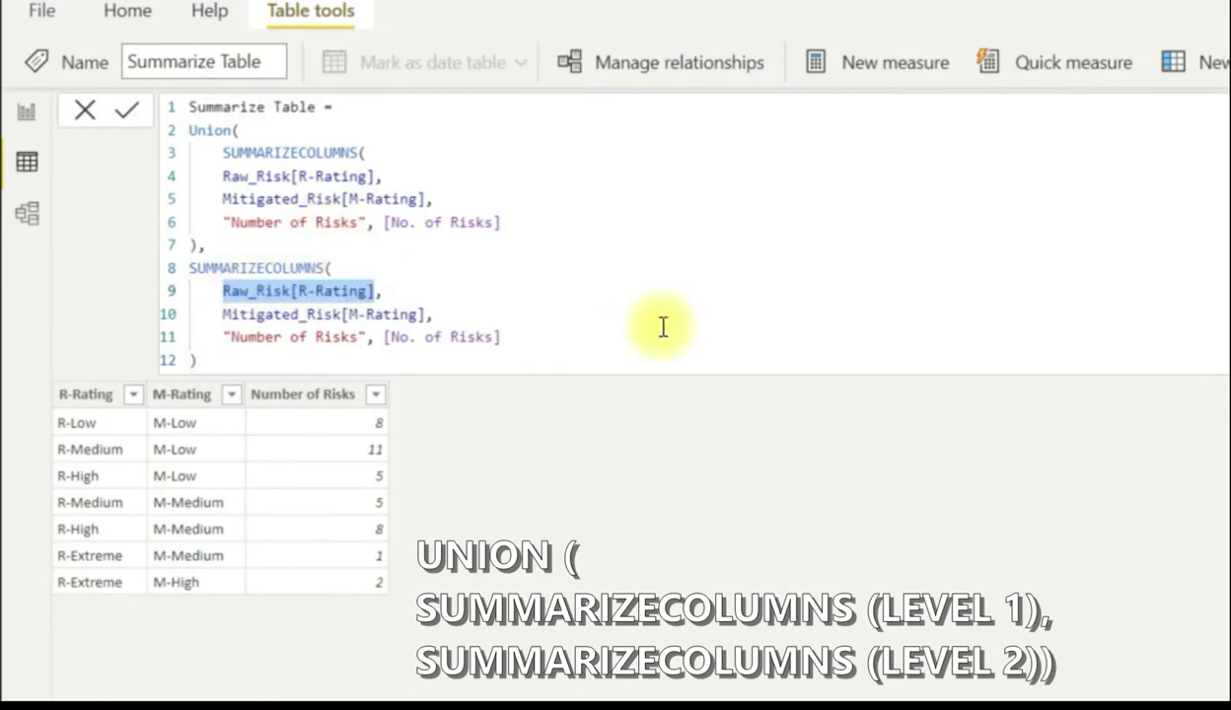
text(Mi)
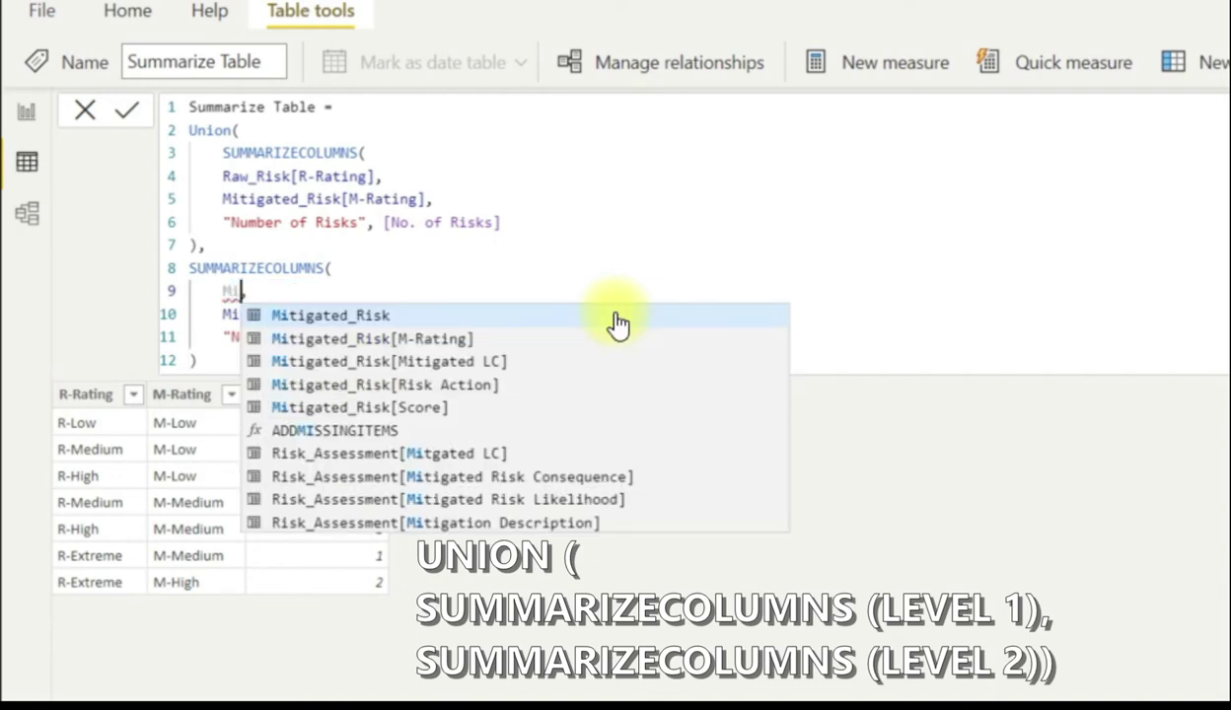
key(Down)
key(Tab)
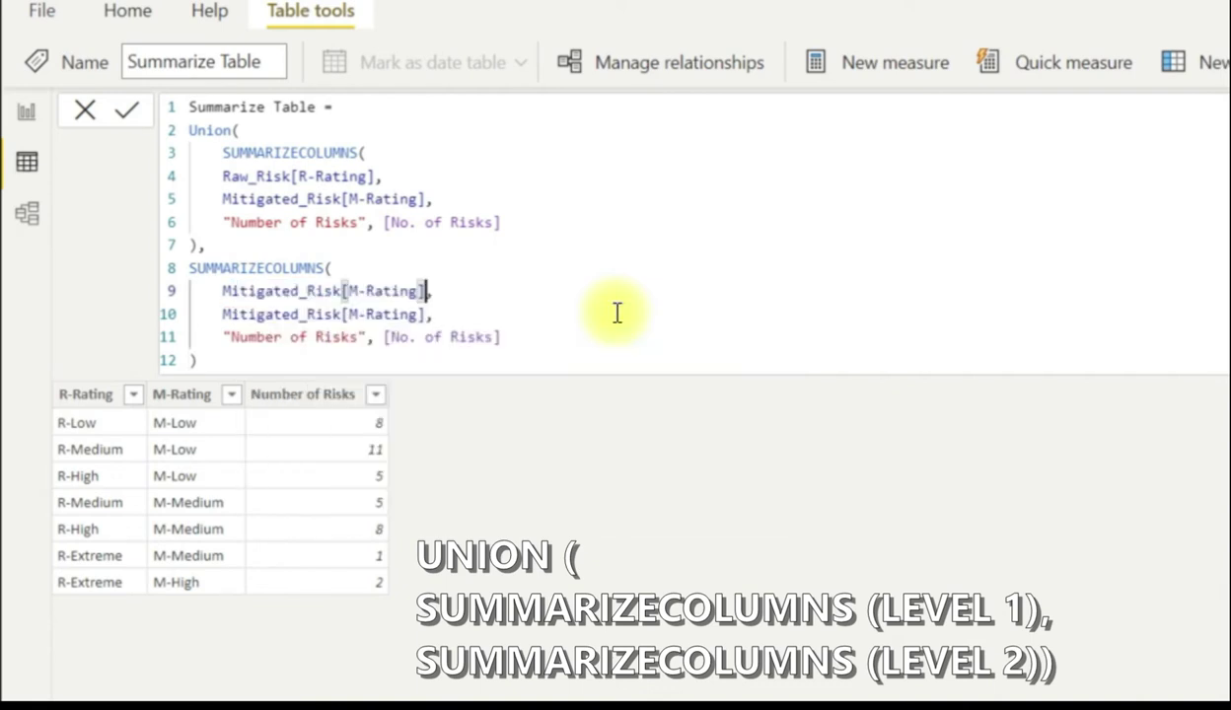
drag(426, 313, 223, 316)
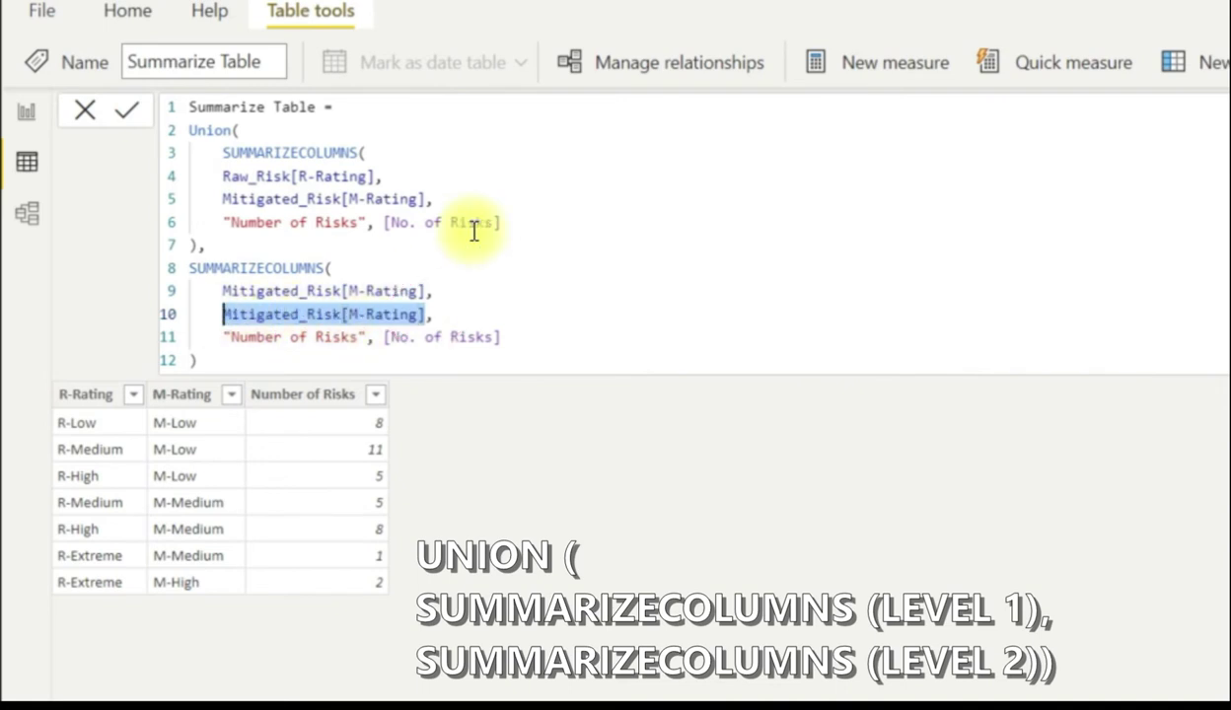
text(Mi)
key(Down)
key(Down)
key(Down)
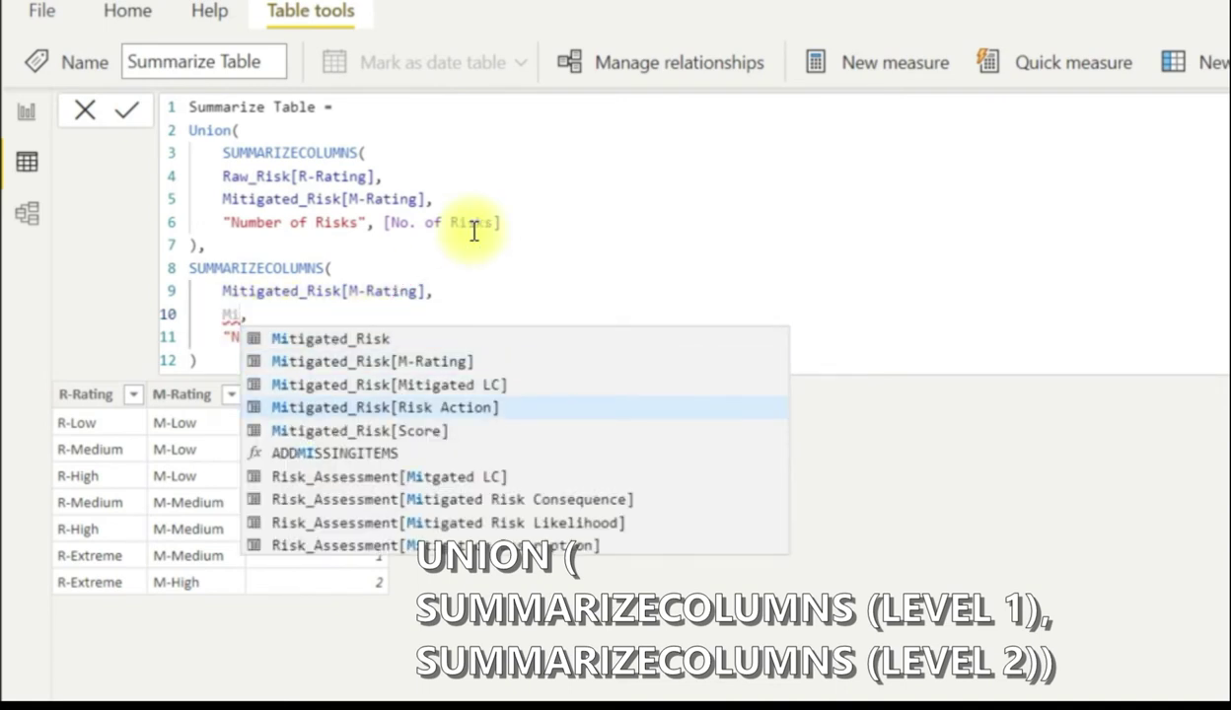
key(Tab)
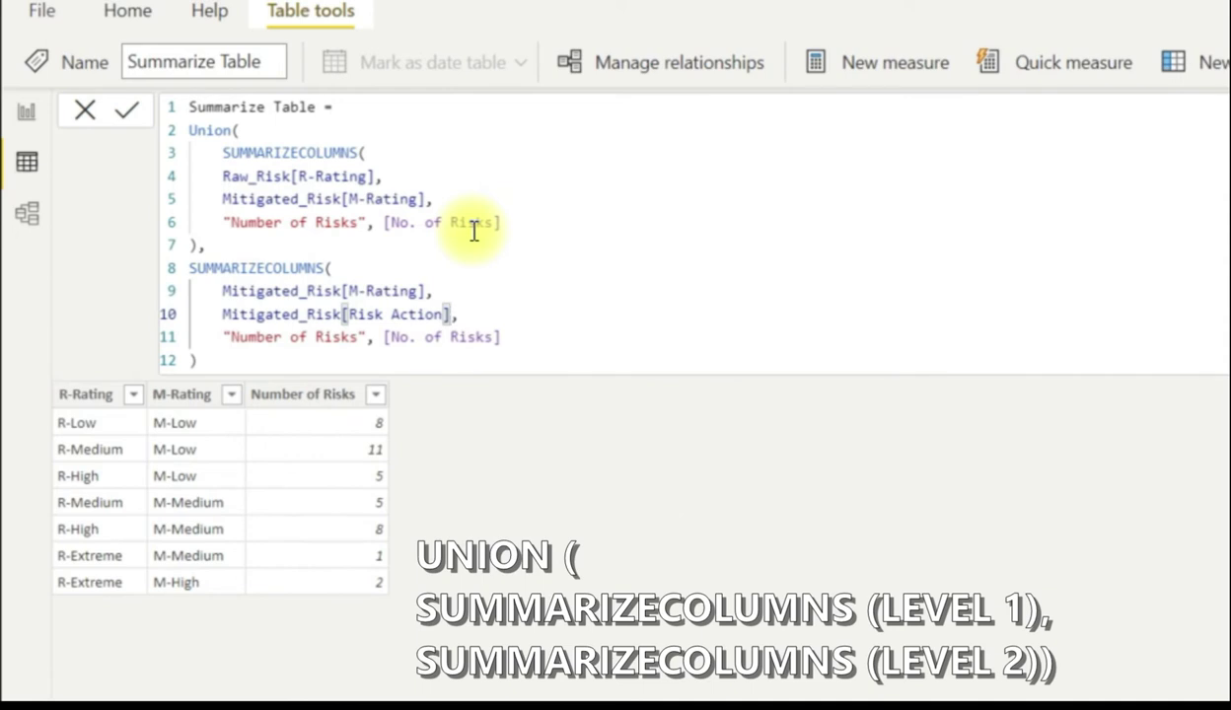
key(Down)
key(Down)
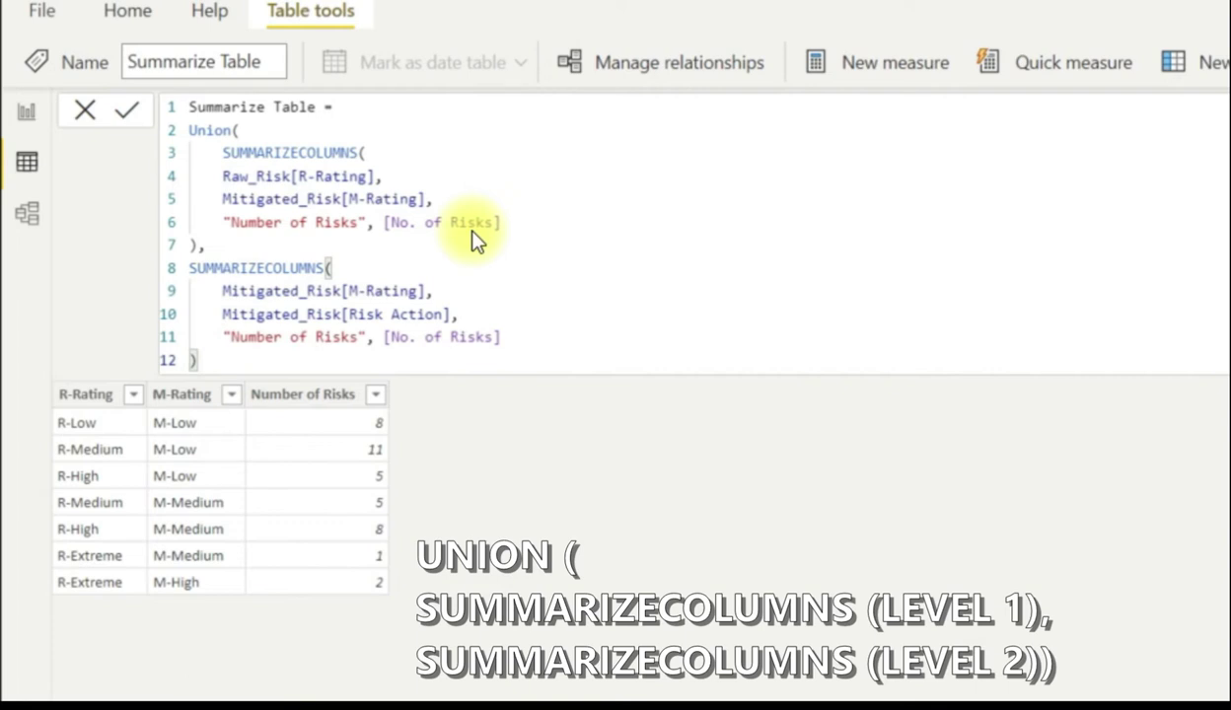
text())
key(Return)
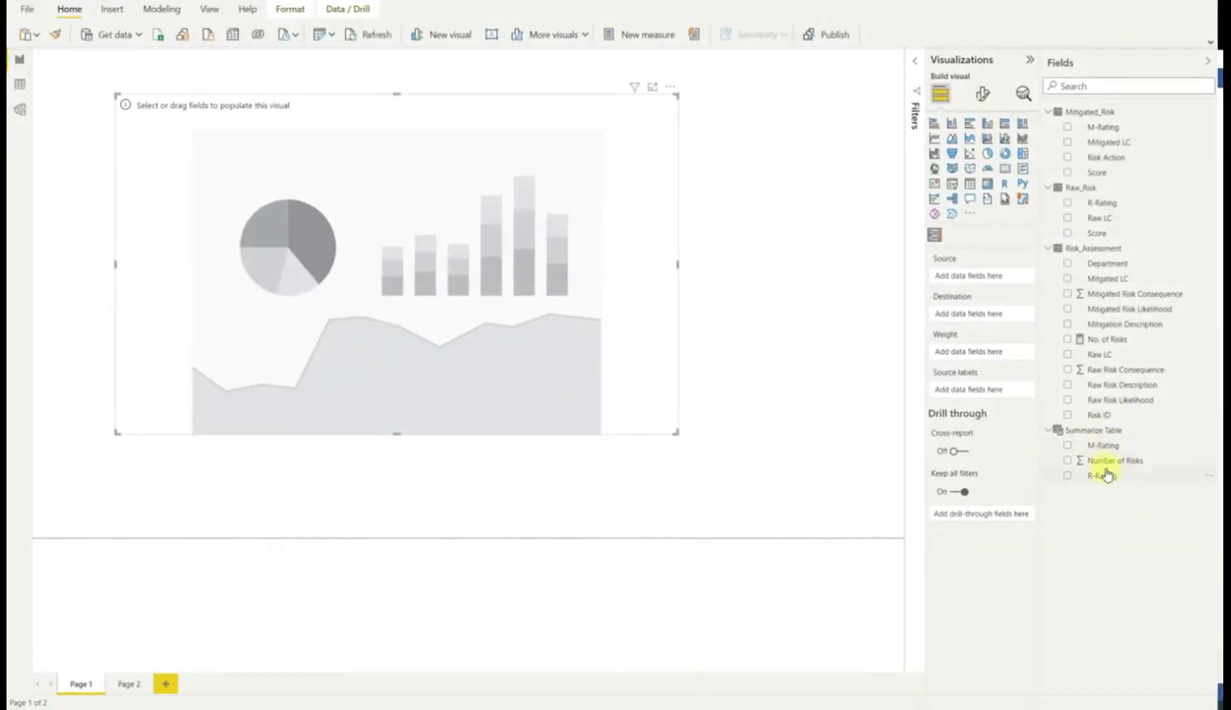
Step: Set R-Rating as the Sankey Source and M-Rating as Destination, then widen the visual
drag(1104, 475, 980, 275)
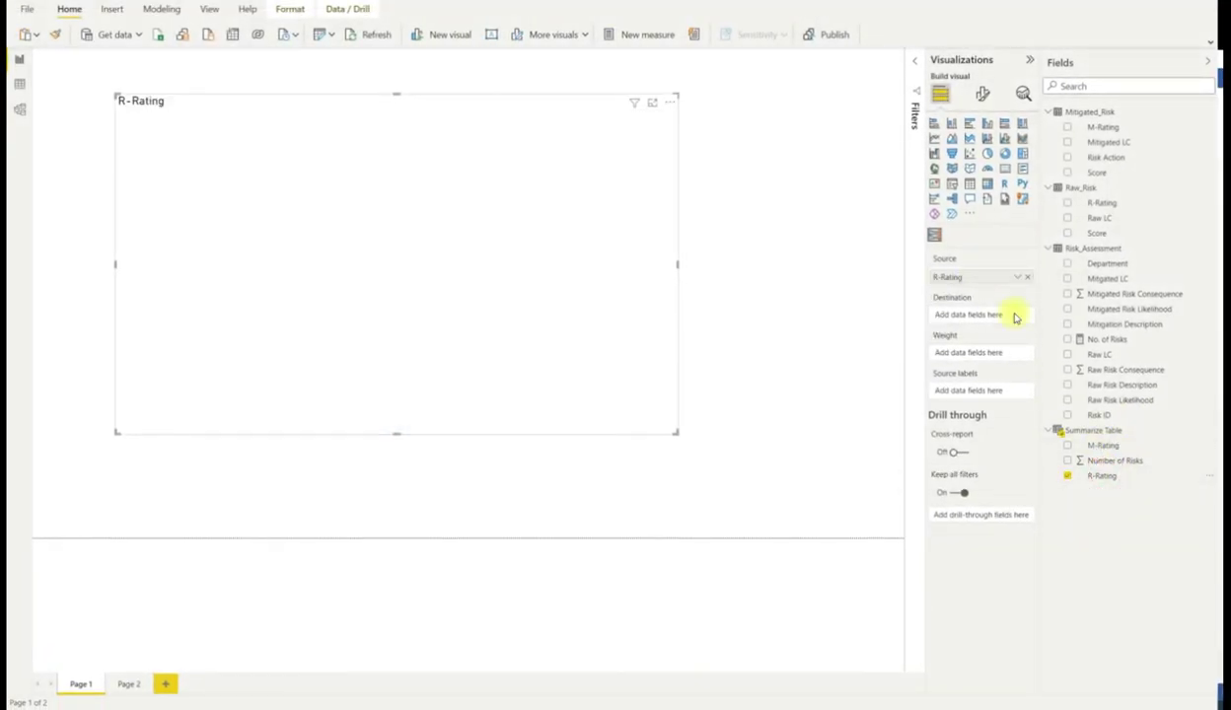
drag(1092, 454, 968, 319)
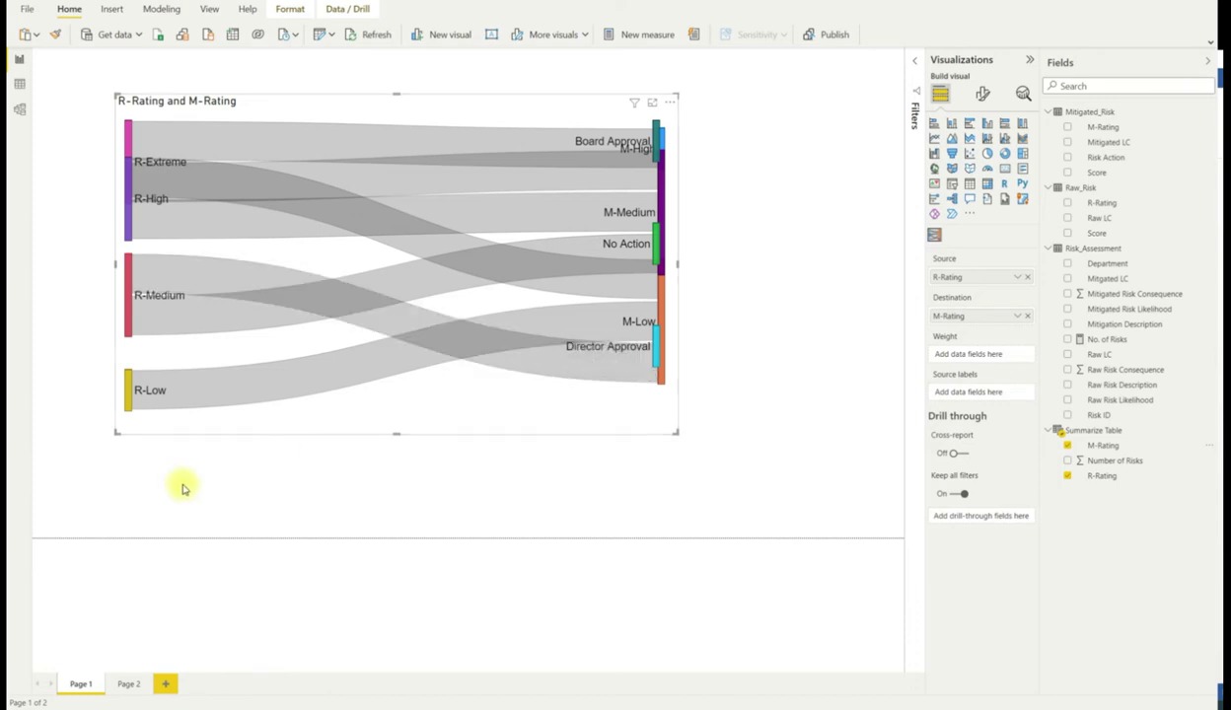
drag(678, 412, 753, 406)
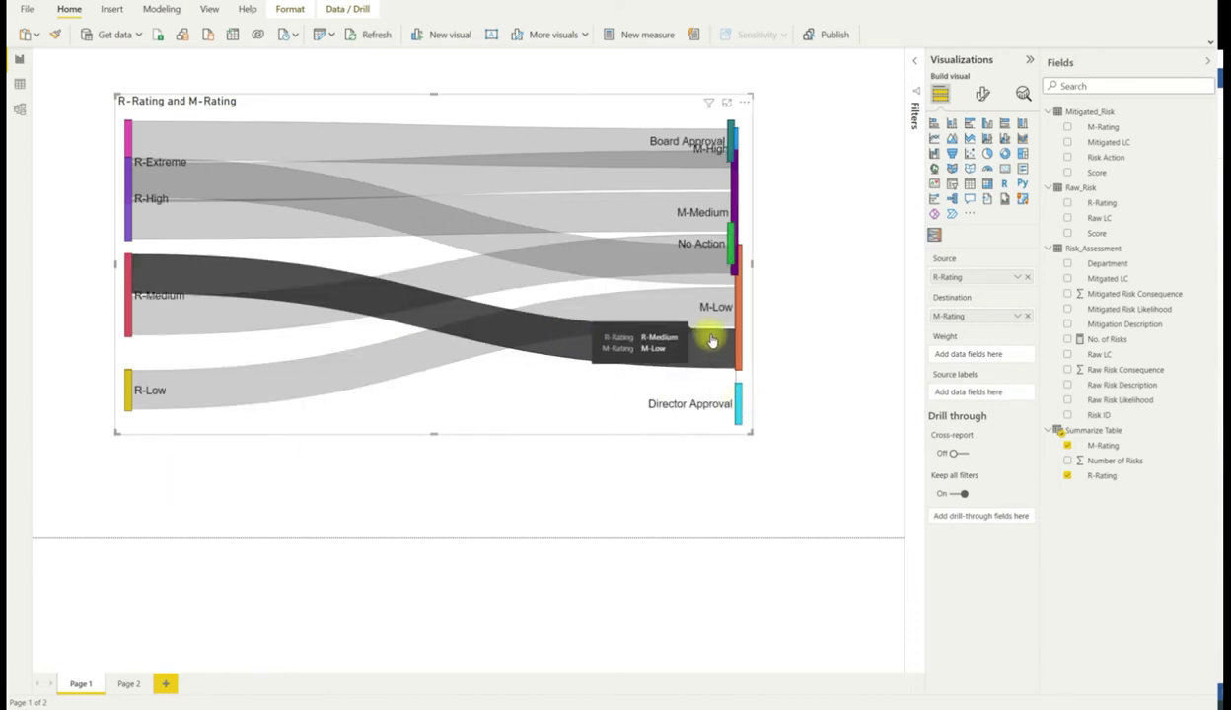
Step: Arrange the M-High, M-Medium and M-Low nodes in the middle column, approvals on the right
drag(733, 335, 474, 357)
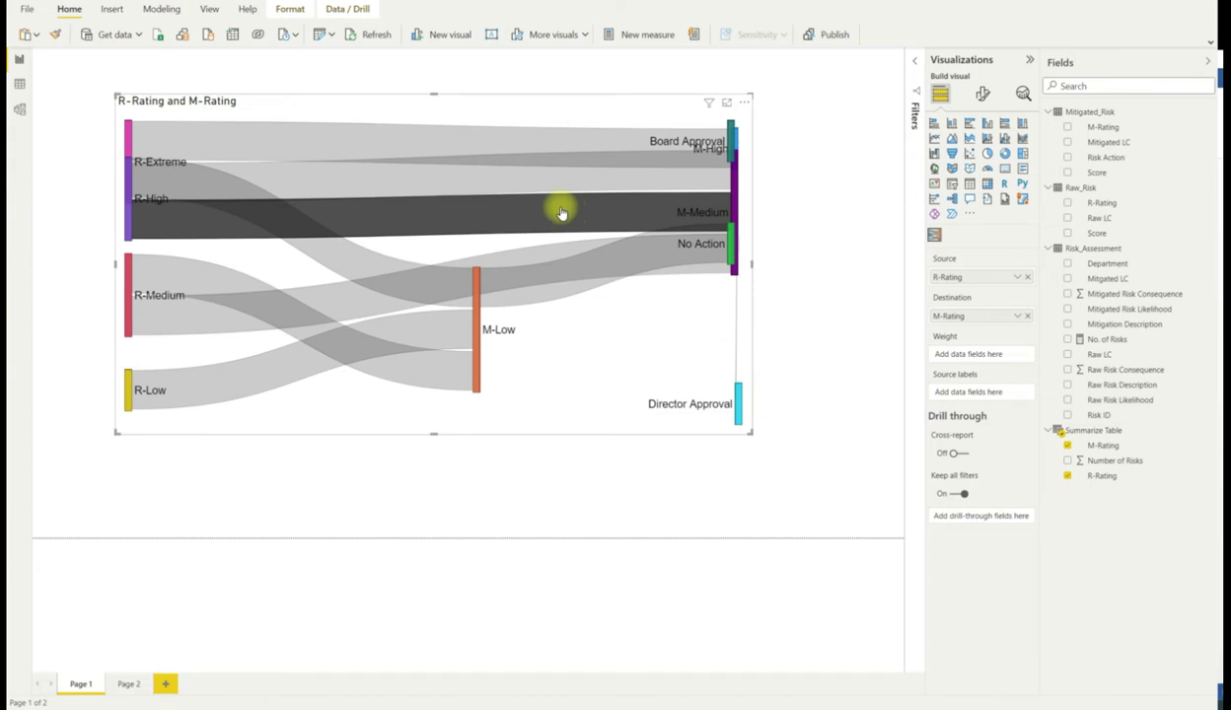
drag(732, 218, 476, 209)
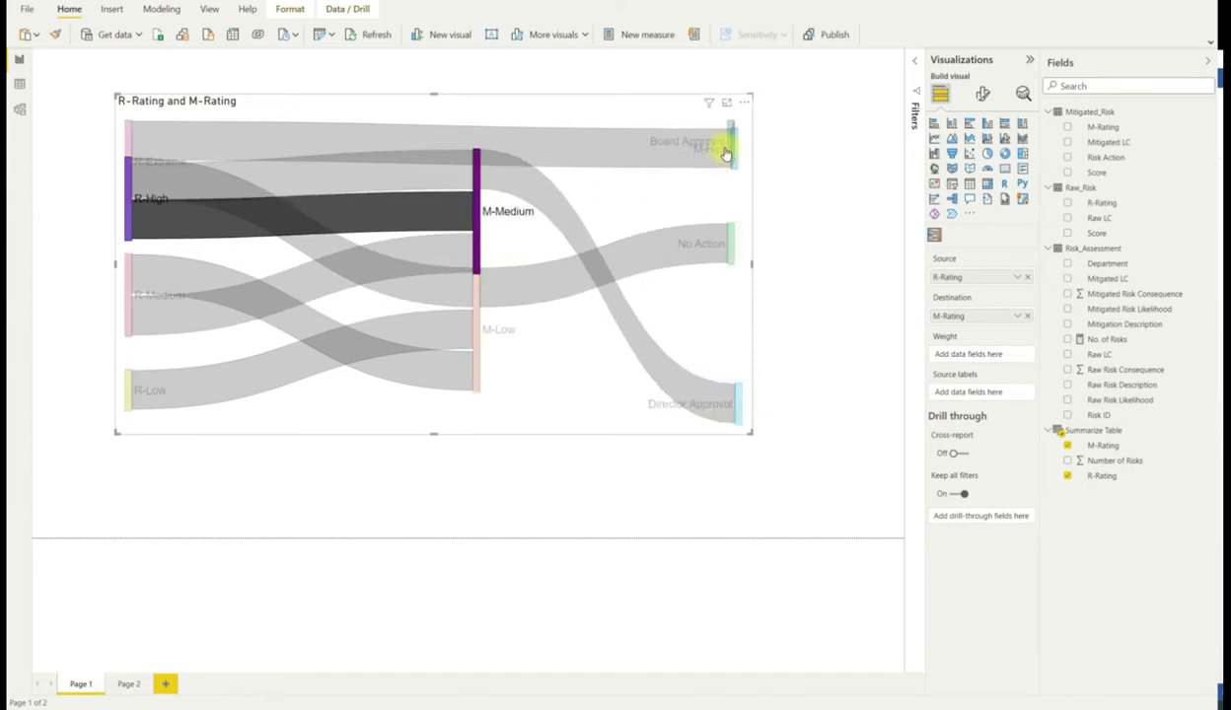
drag(727, 143, 476, 131)
drag(480, 340, 462, 357)
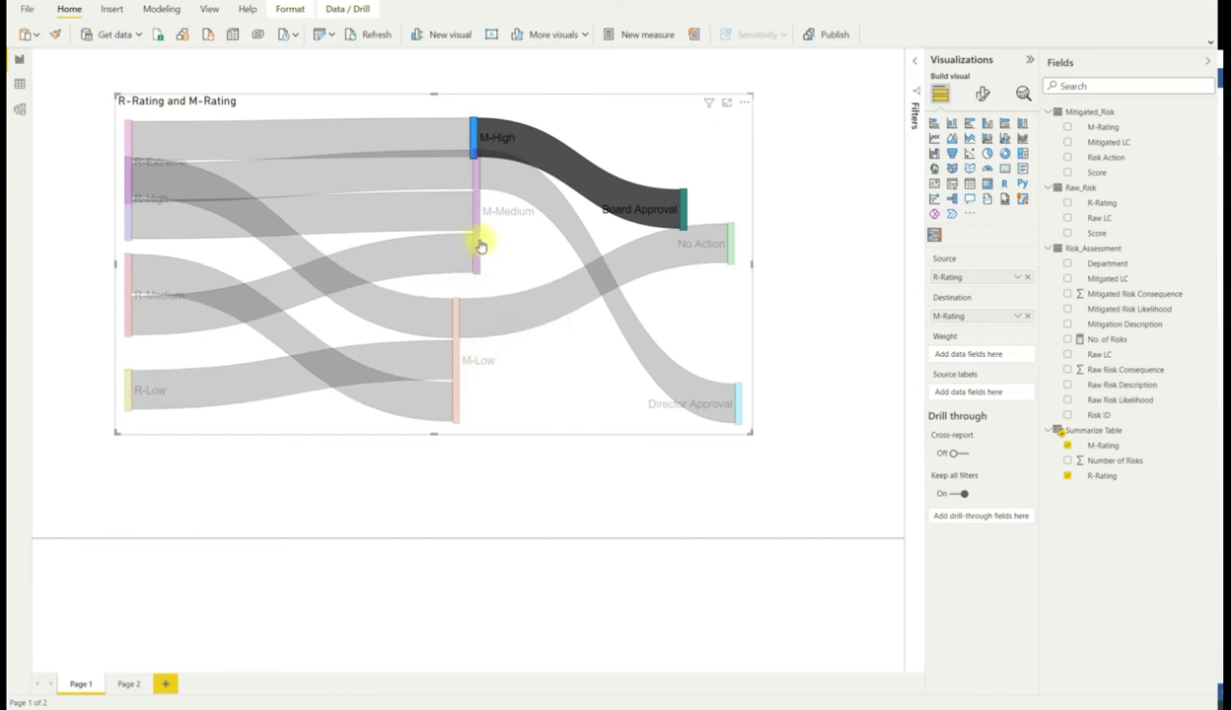
drag(478, 241, 459, 261)
drag(475, 154, 458, 153)
drag(680, 211, 728, 138)
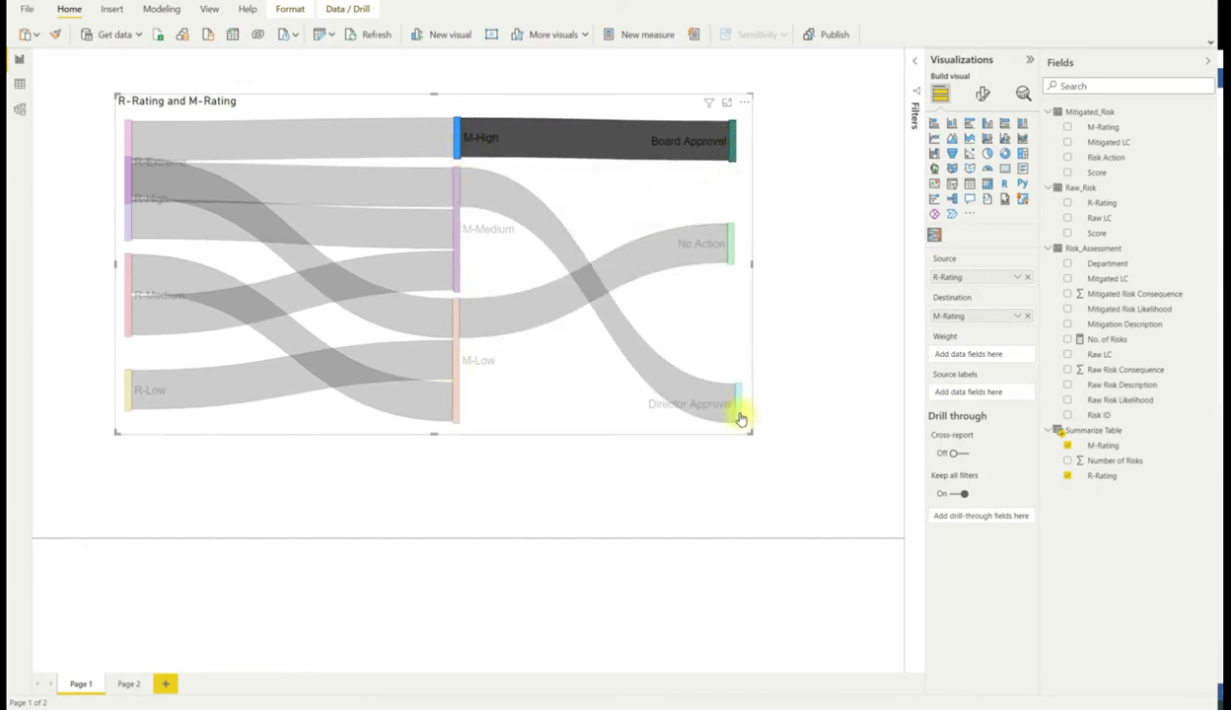
drag(739, 416, 709, 356)
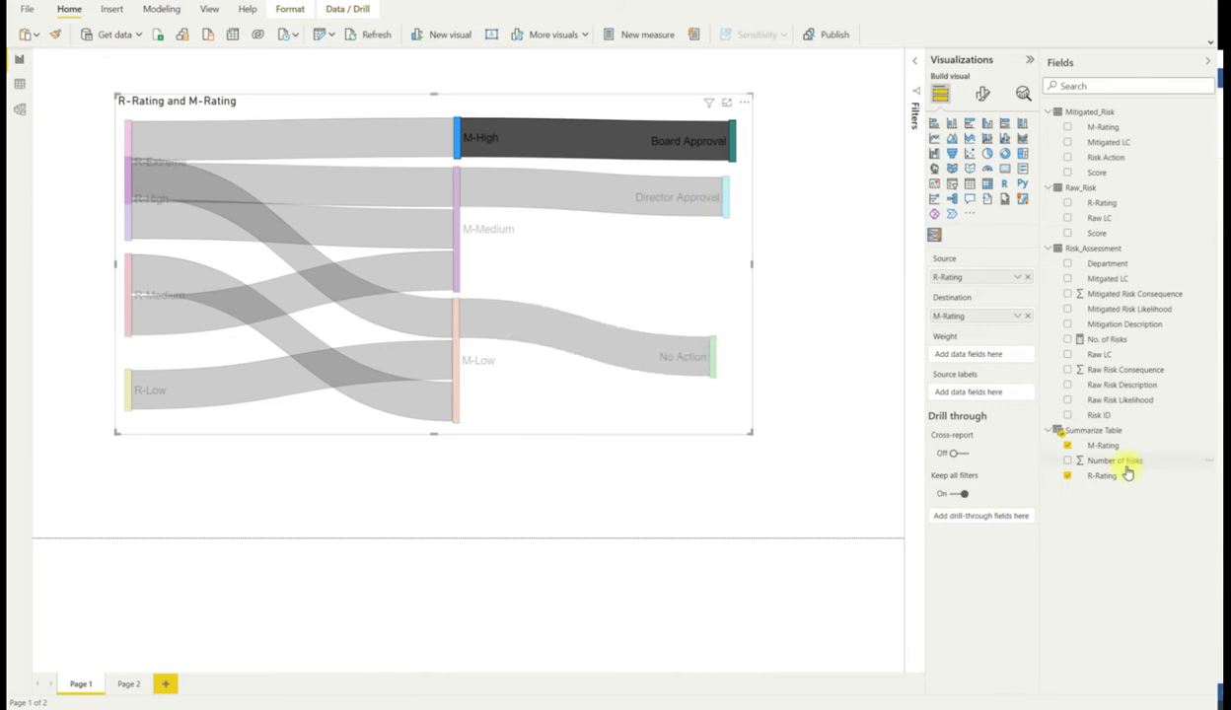
Step: Weight links by Number of Risks, push approval nodes to the right edge, and heighten the visual
drag(1029, 438, 979, 355)
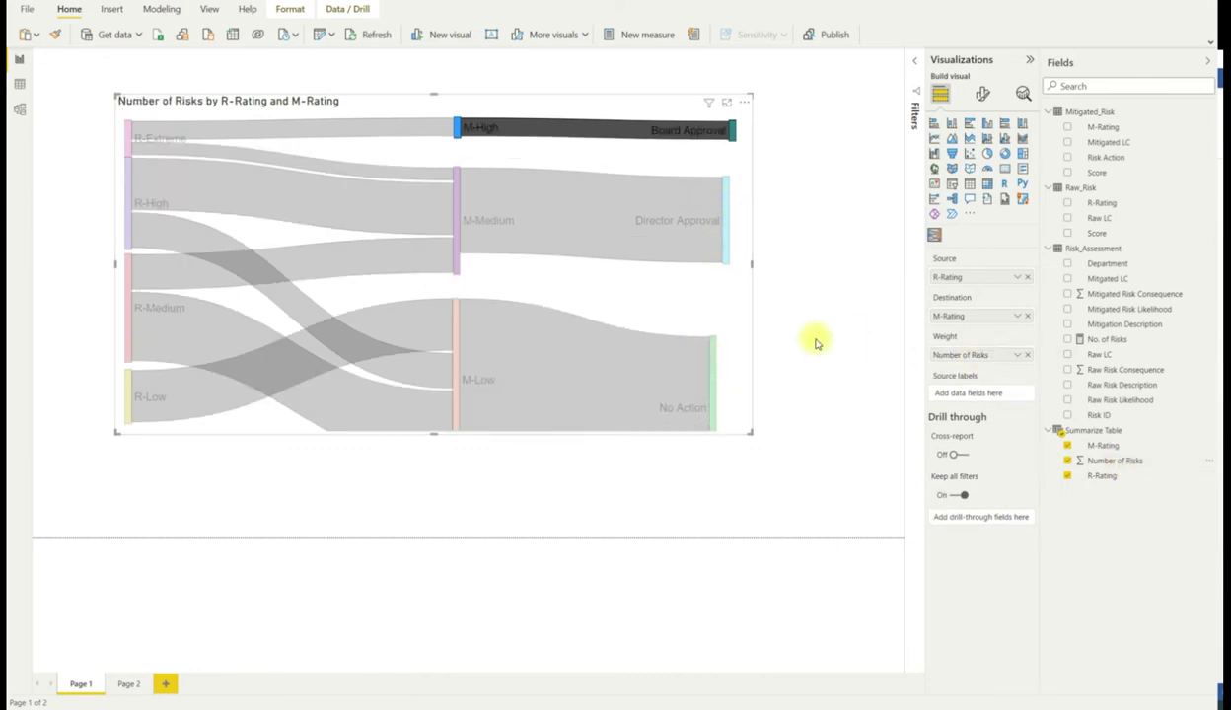
click(587, 279)
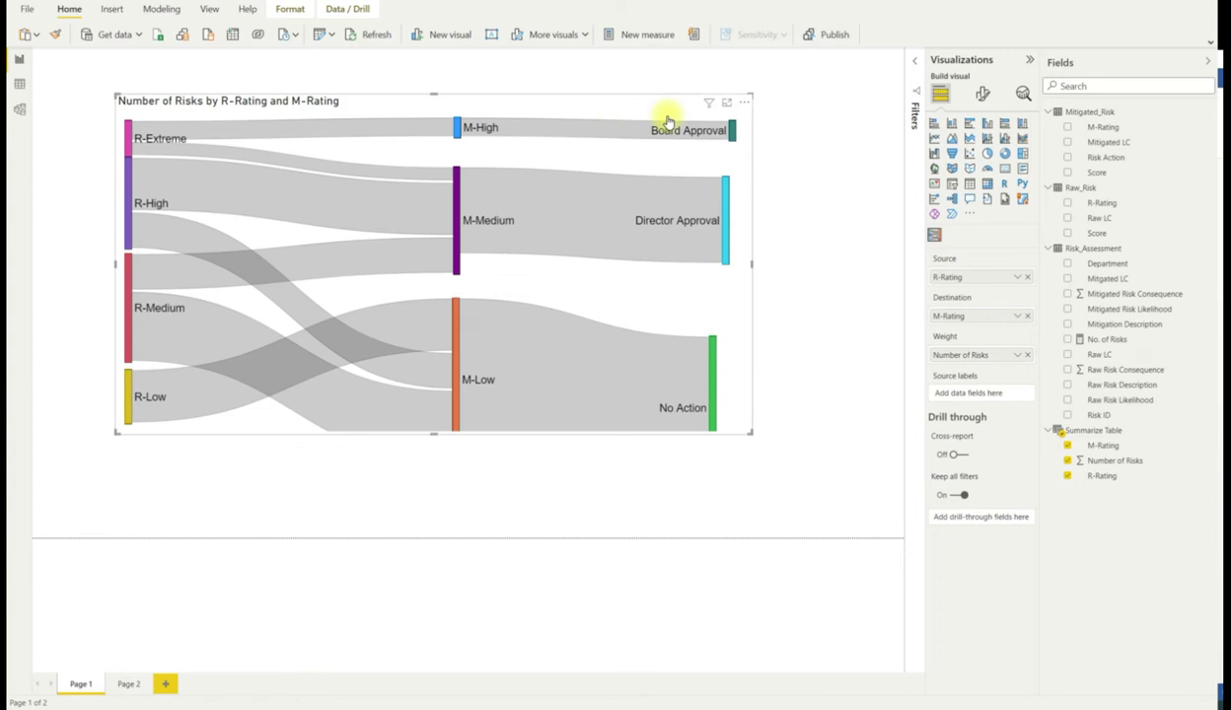
drag(733, 129, 746, 131)
drag(725, 225, 742, 220)
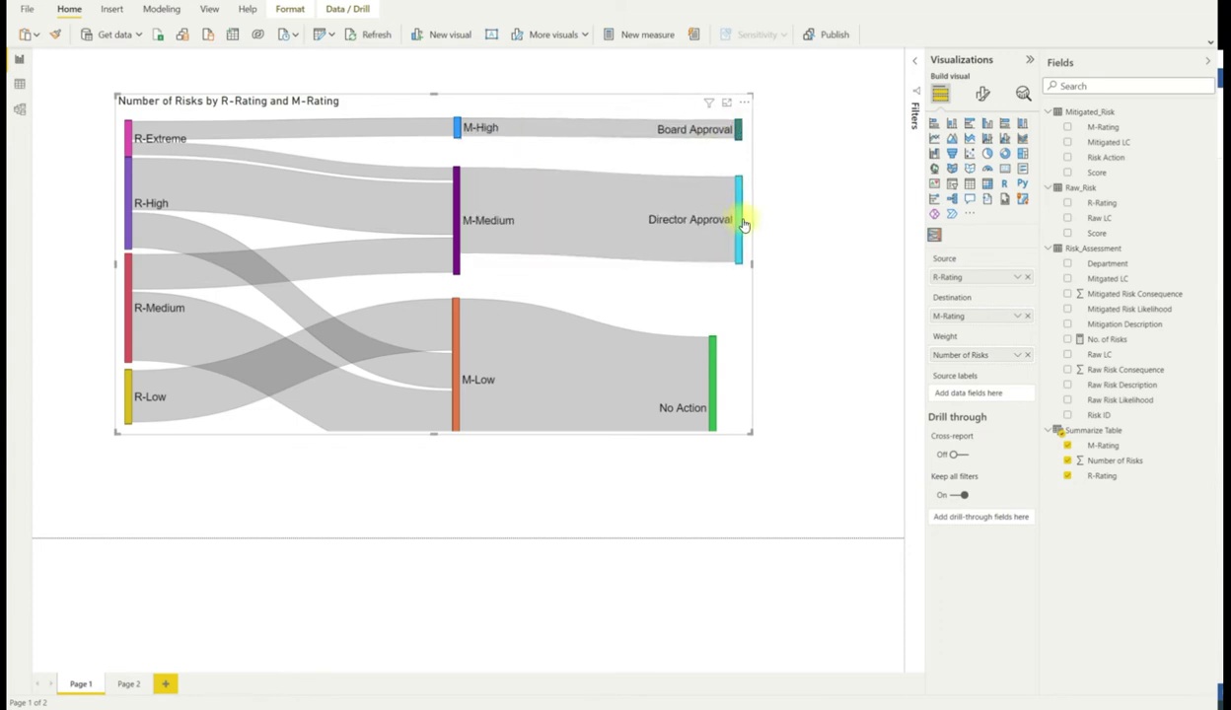
drag(712, 360, 736, 340)
drag(458, 375, 462, 348)
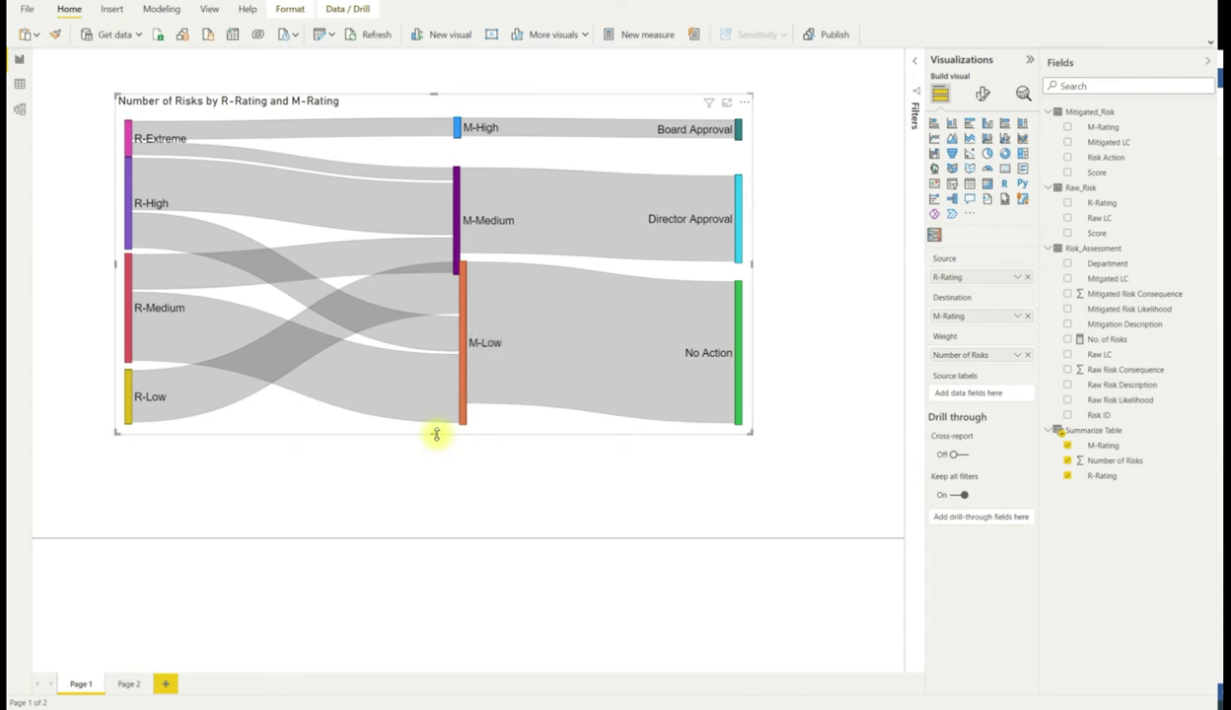
drag(434, 431, 432, 477)
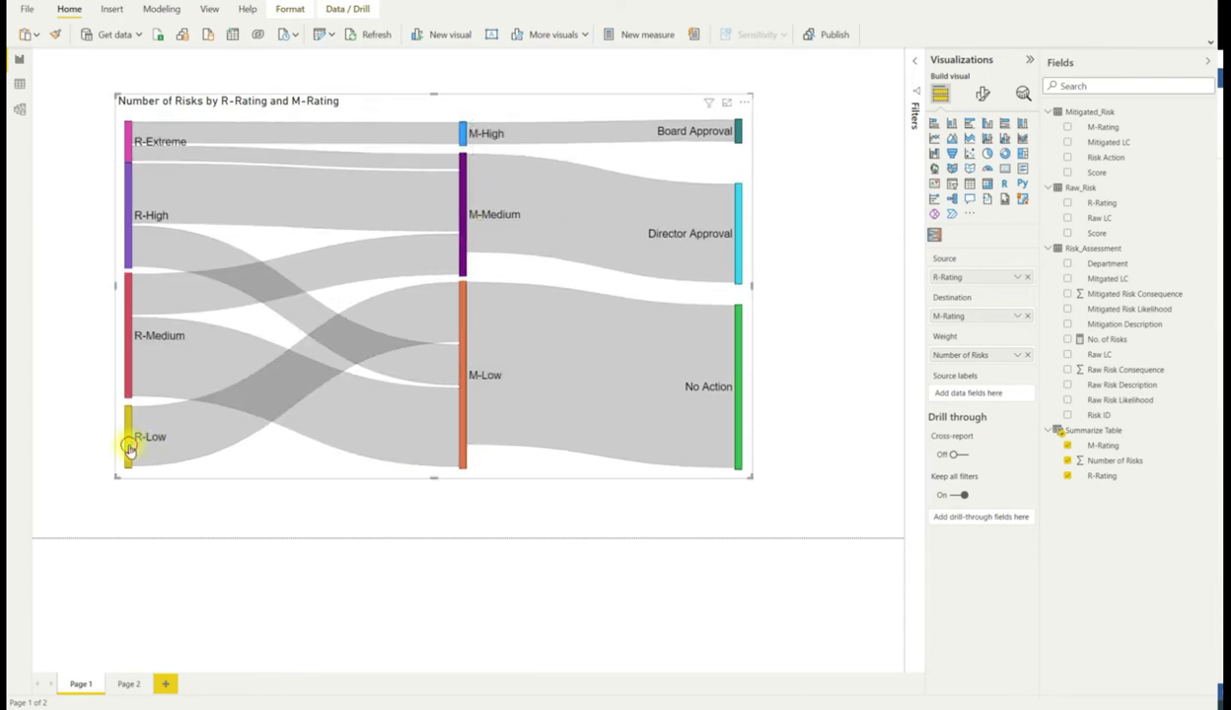
drag(135, 358, 128, 370)
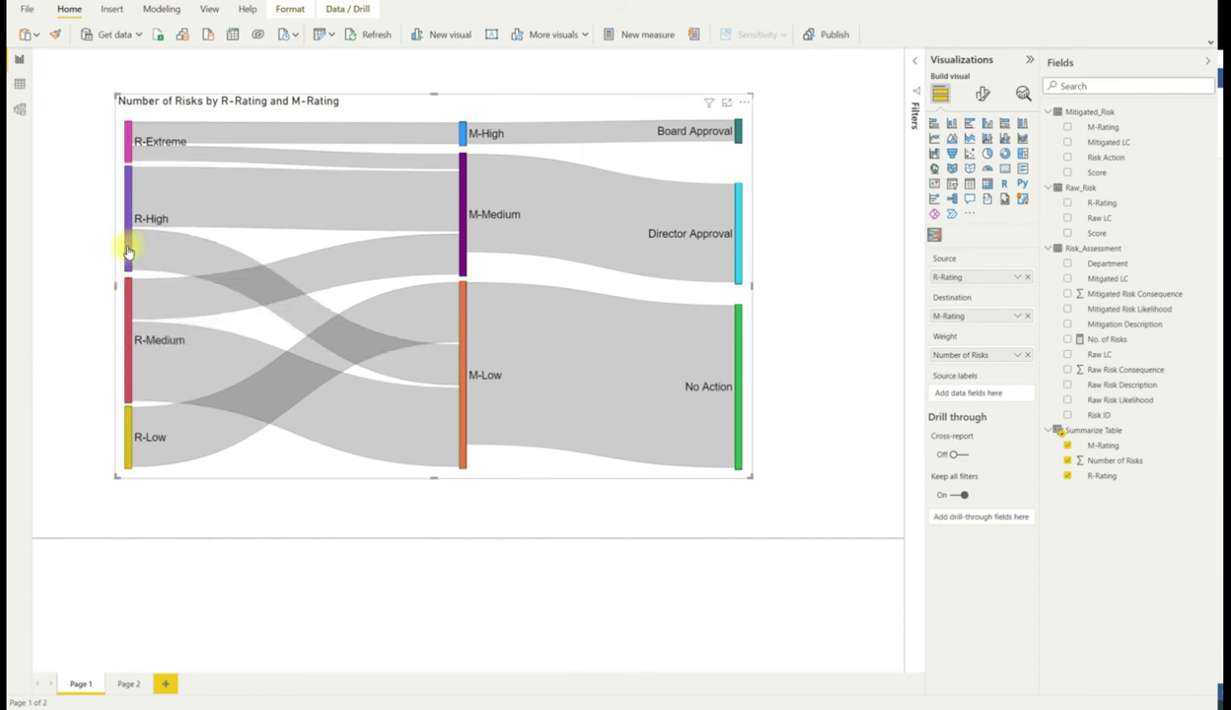
drag(121, 241, 124, 248)
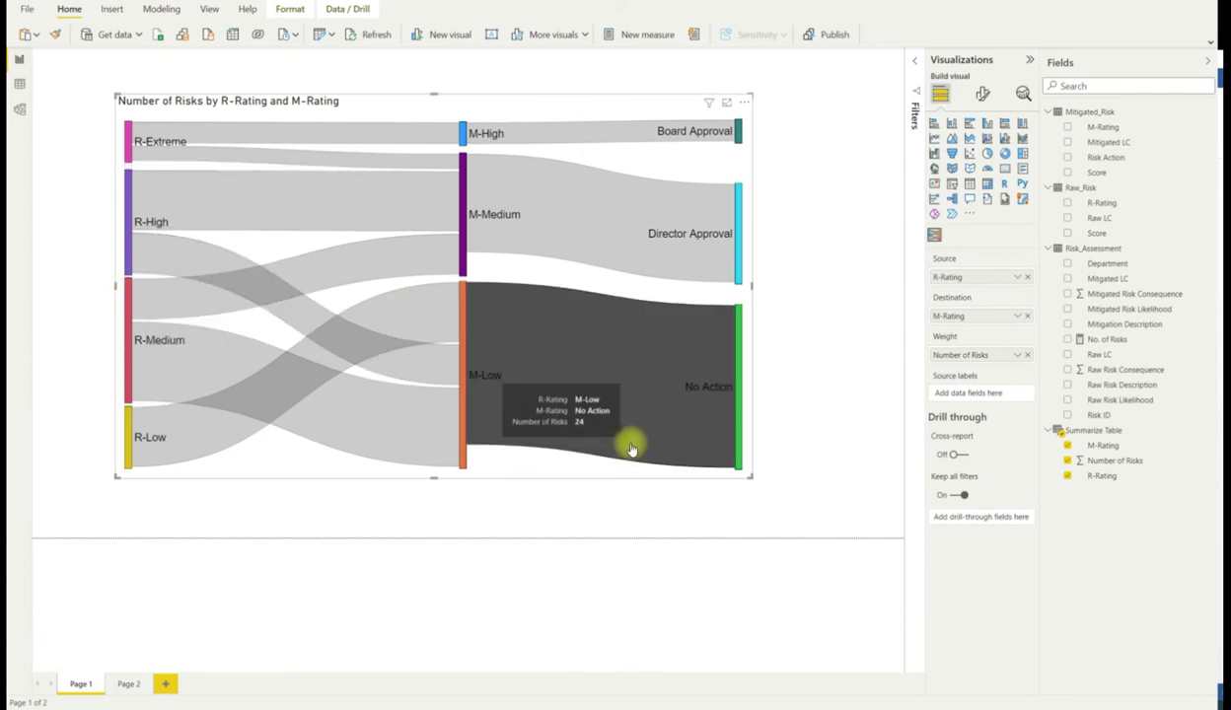
click(982, 93)
Step: In the Sankey's Links format settings, colour the M-High - Board Approval link red
click(942, 229)
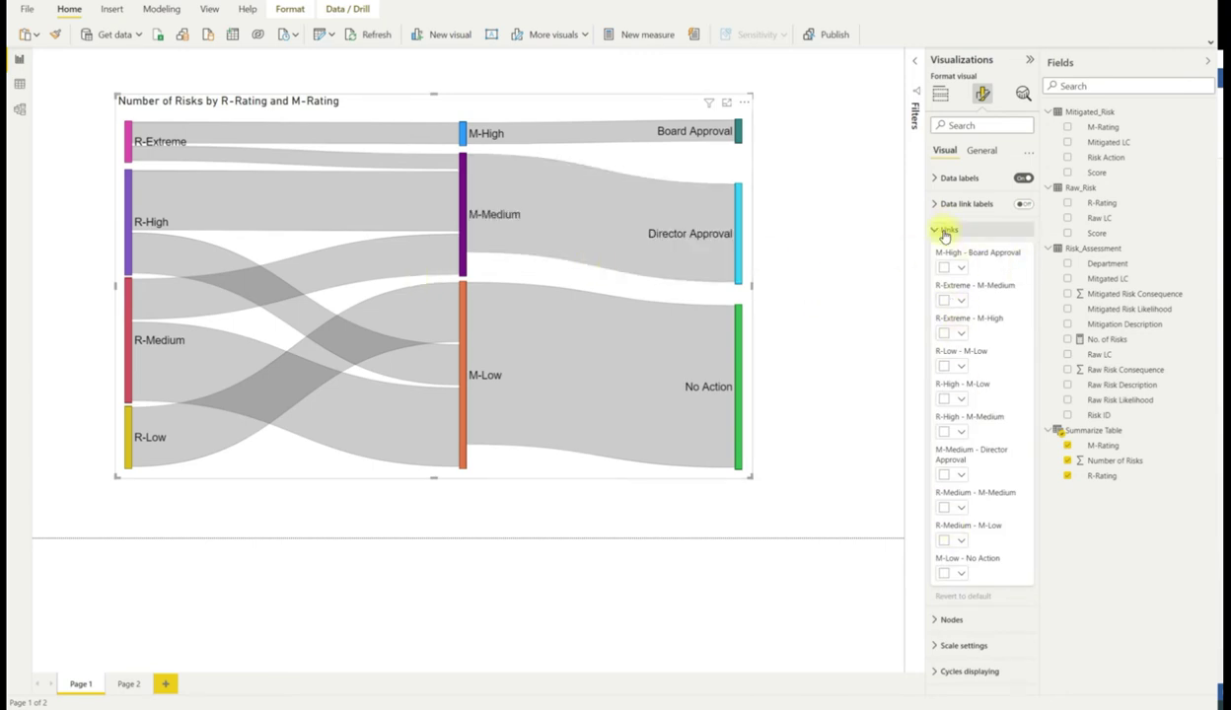
click(943, 230)
click(948, 255)
click(950, 256)
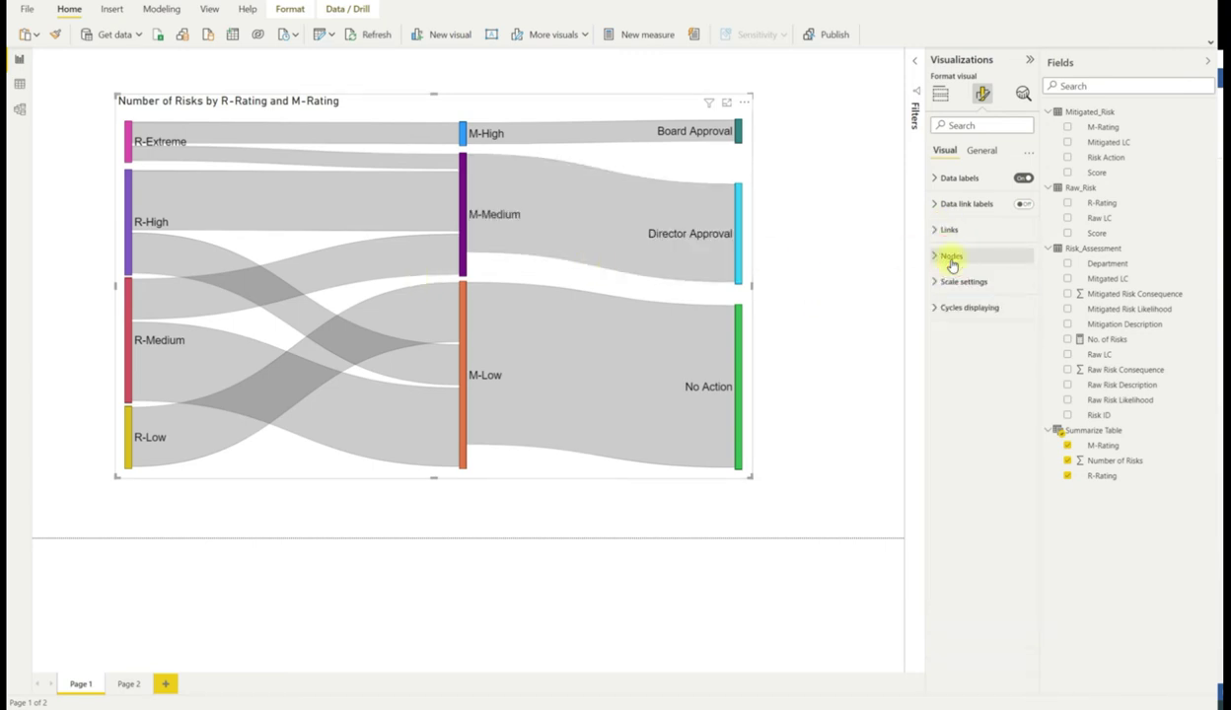
click(955, 283)
click(955, 283)
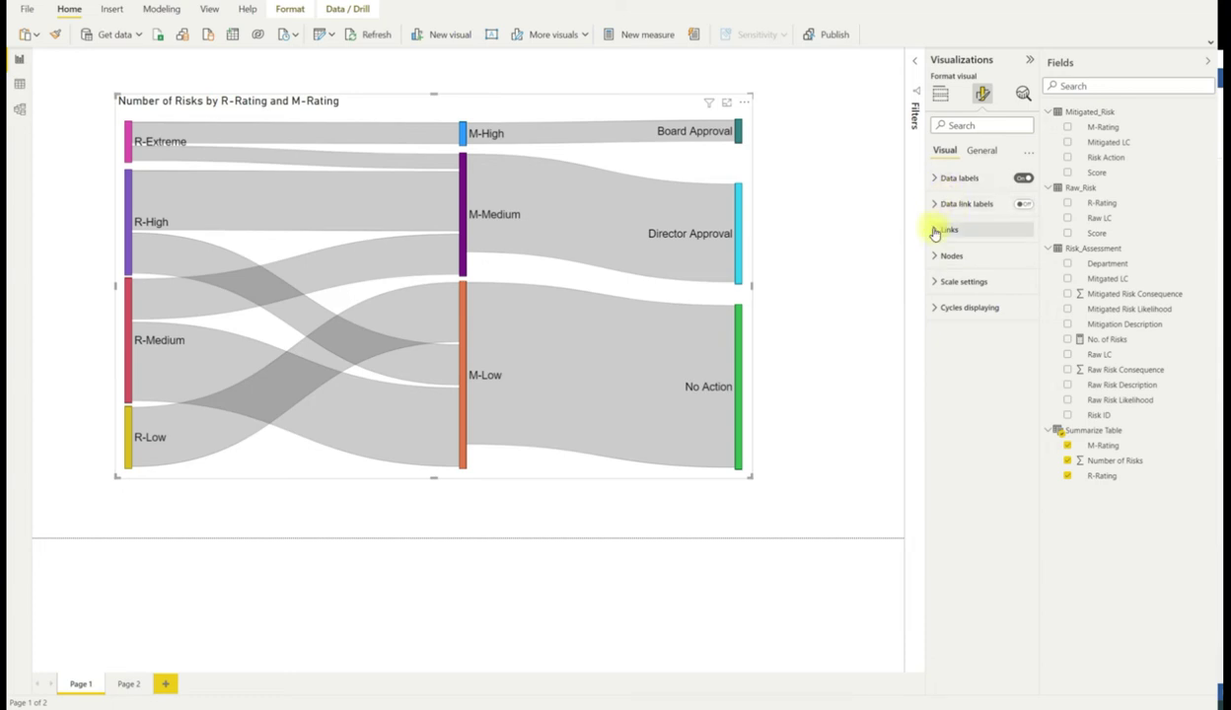
click(935, 231)
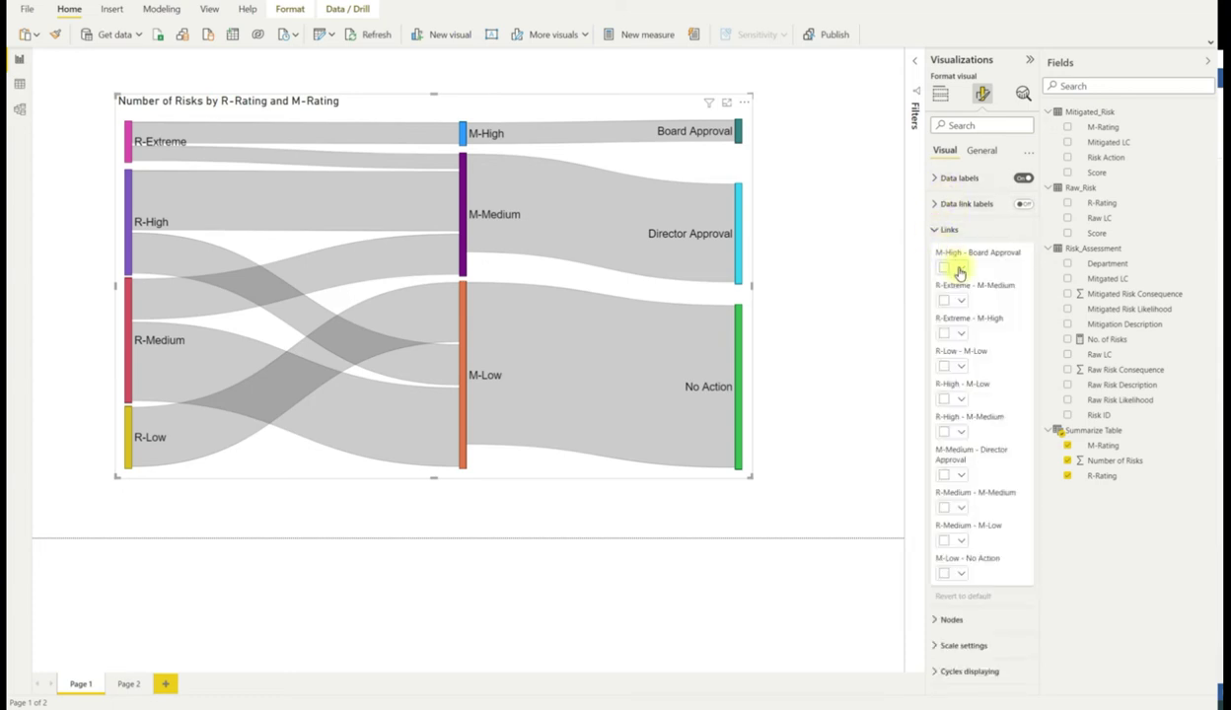
click(962, 270)
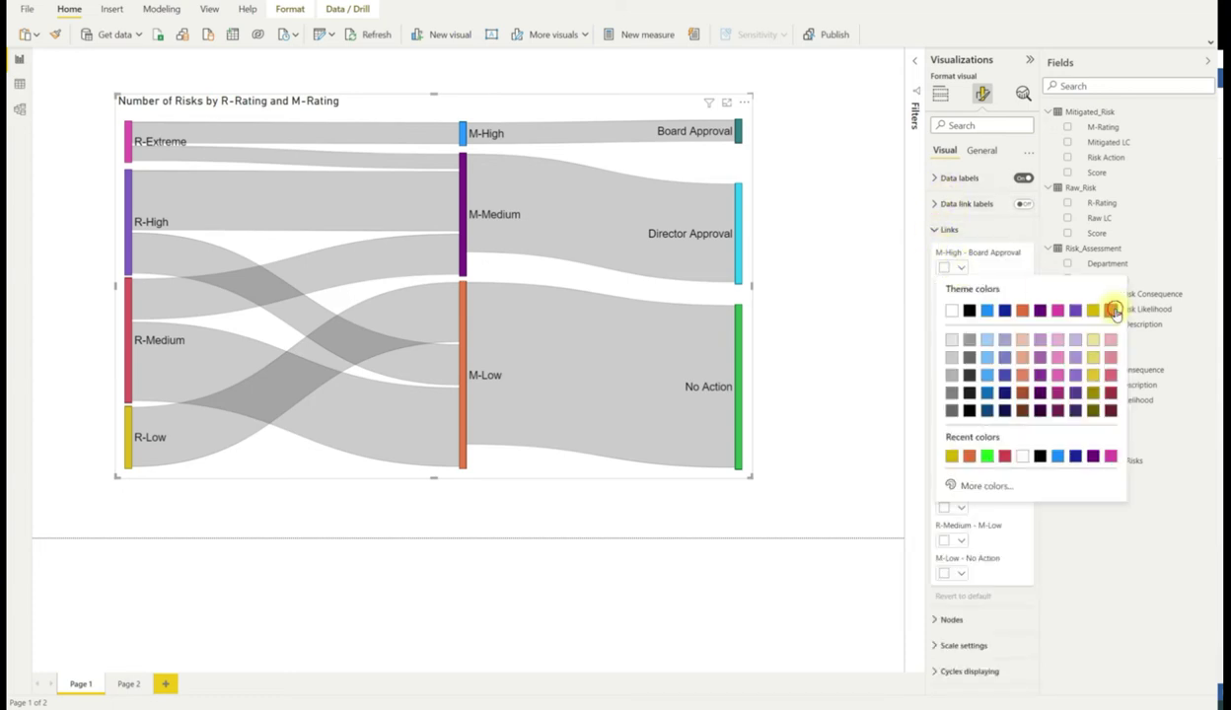
click(1087, 306)
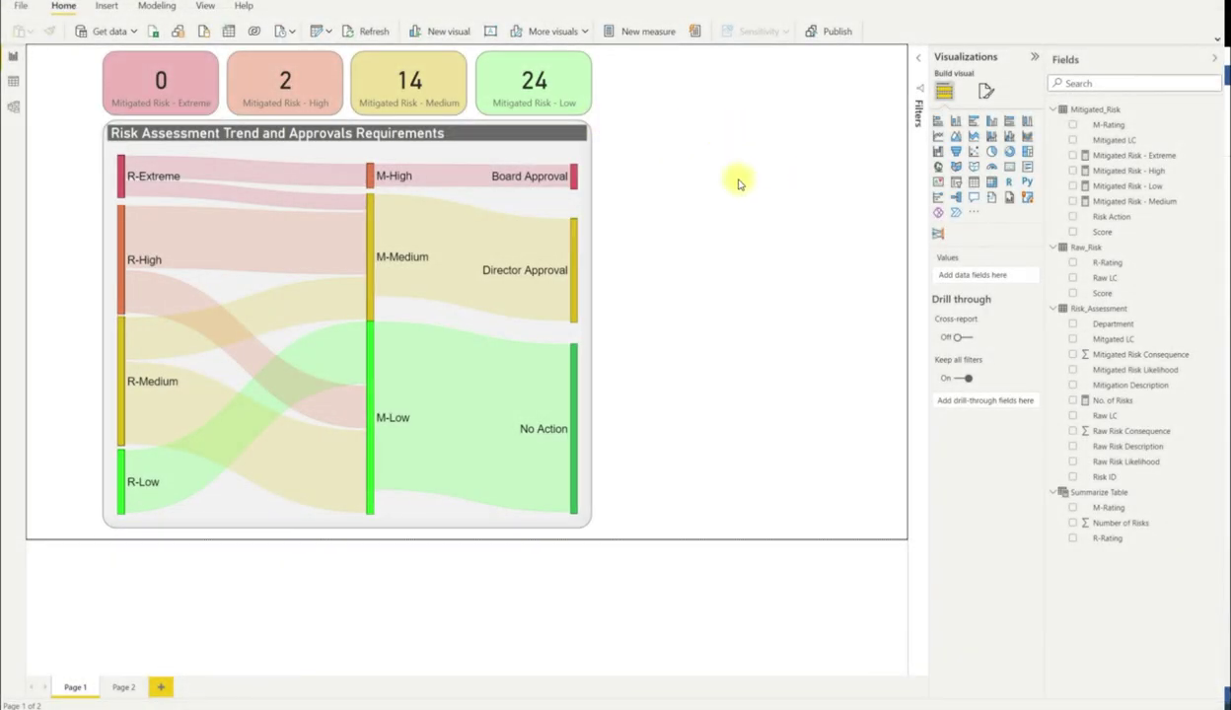
Step: Select the Mitigated Risk - Extreme and Medium cards, then open the Mitigated Risk - Medium measure's formula
click(184, 81)
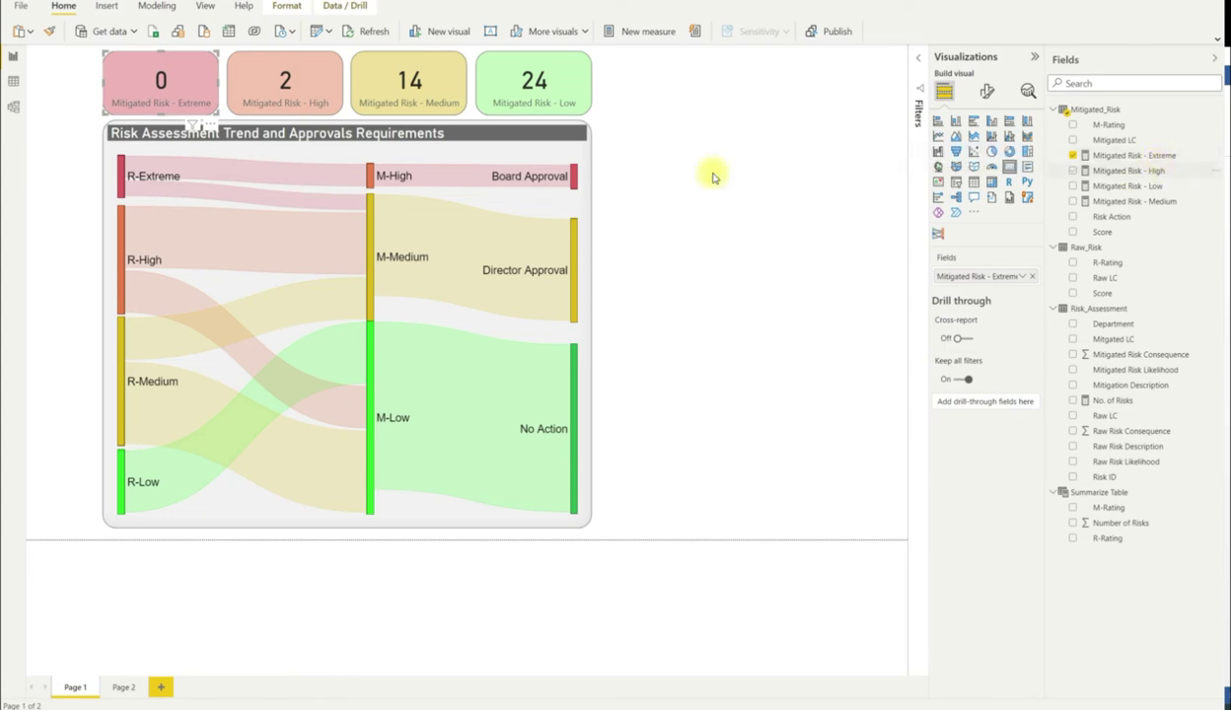
click(448, 67)
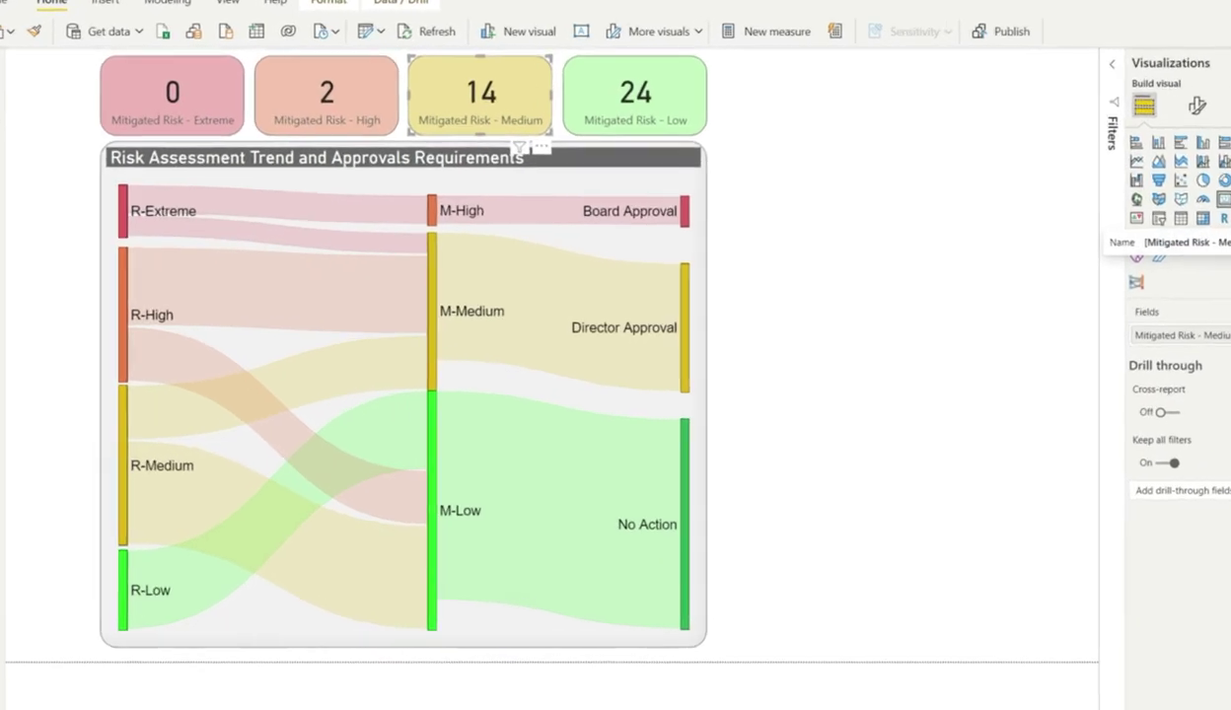
click(1133, 201)
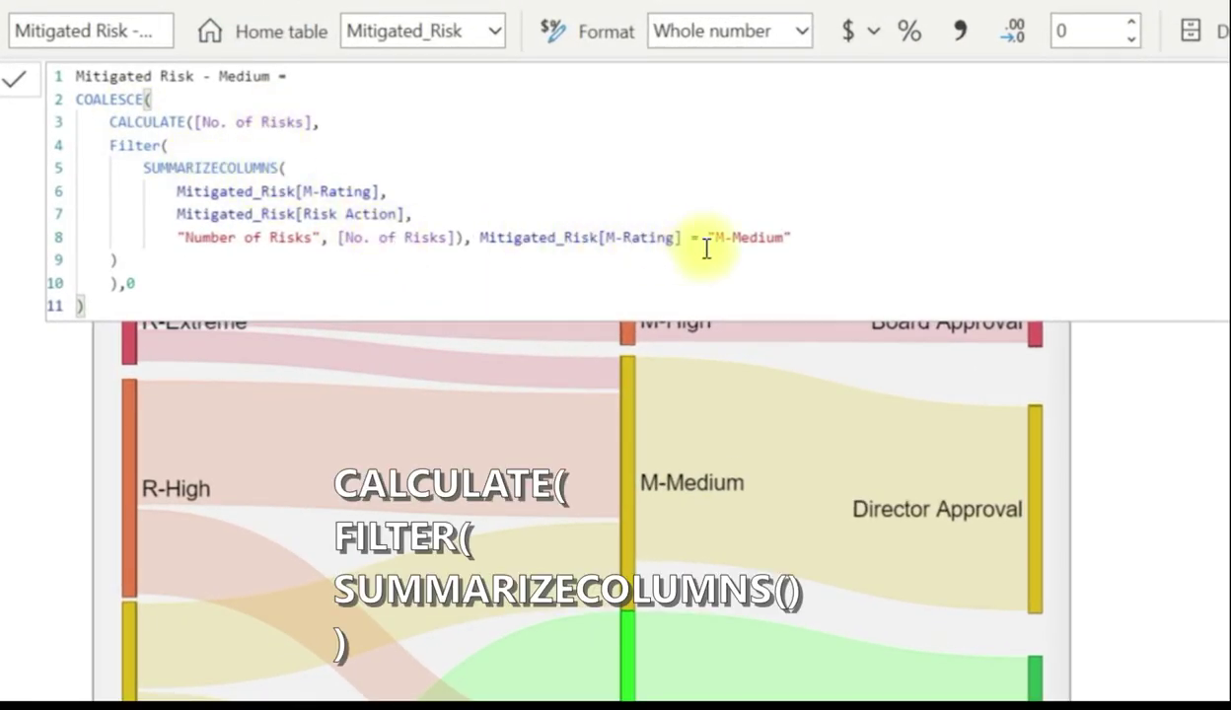
Step: Review the SUMMARIZECOLUMNS, CALCULATE and COALESCE parts, then add the ',0' fallback and commit
drag(802, 242, 135, 168)
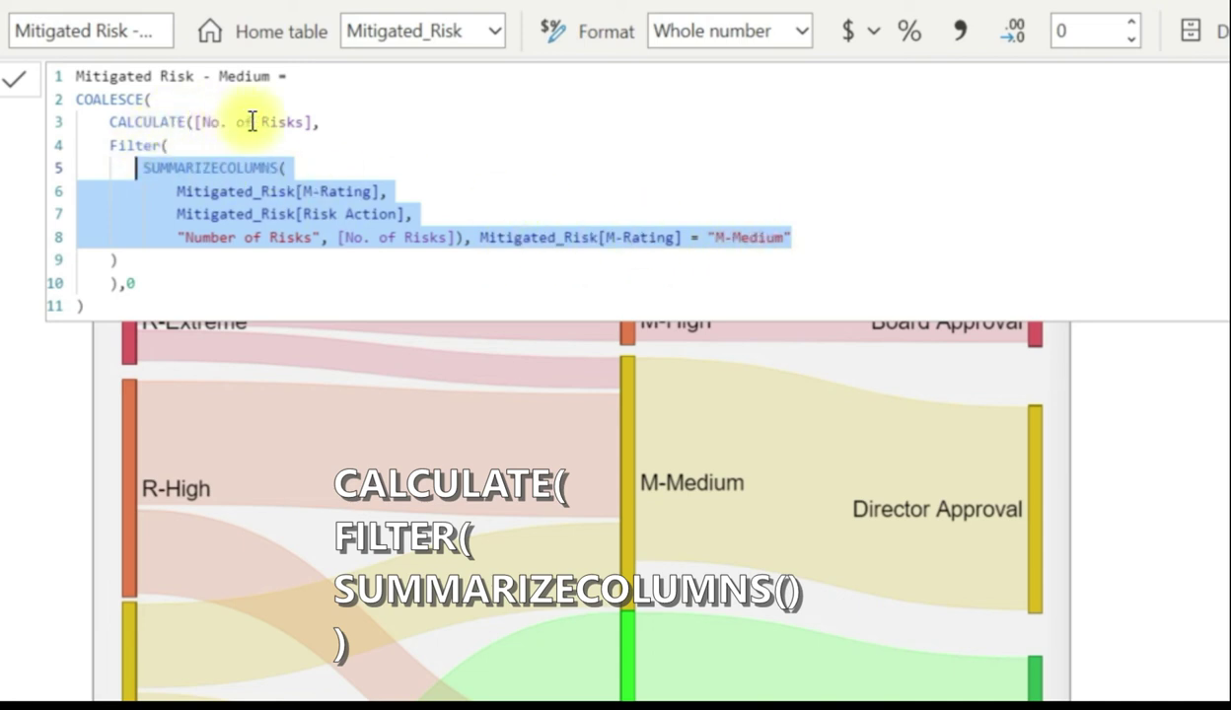
drag(107, 123, 309, 126)
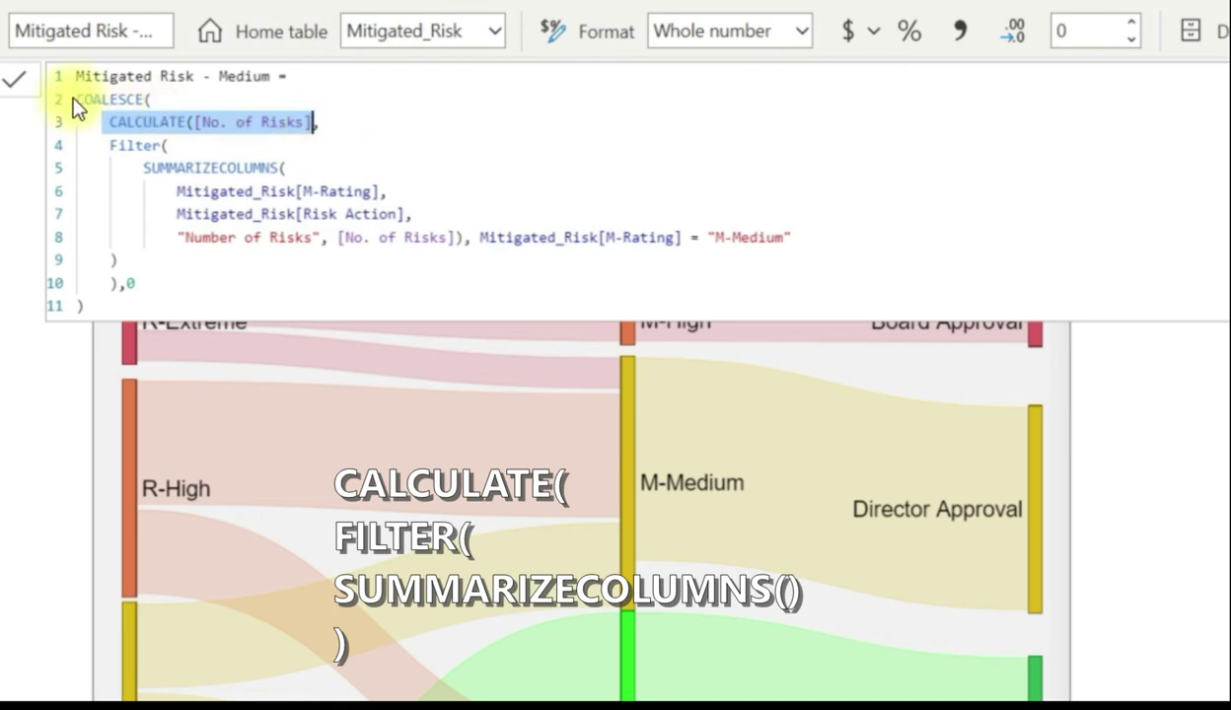
double_click(83, 98)
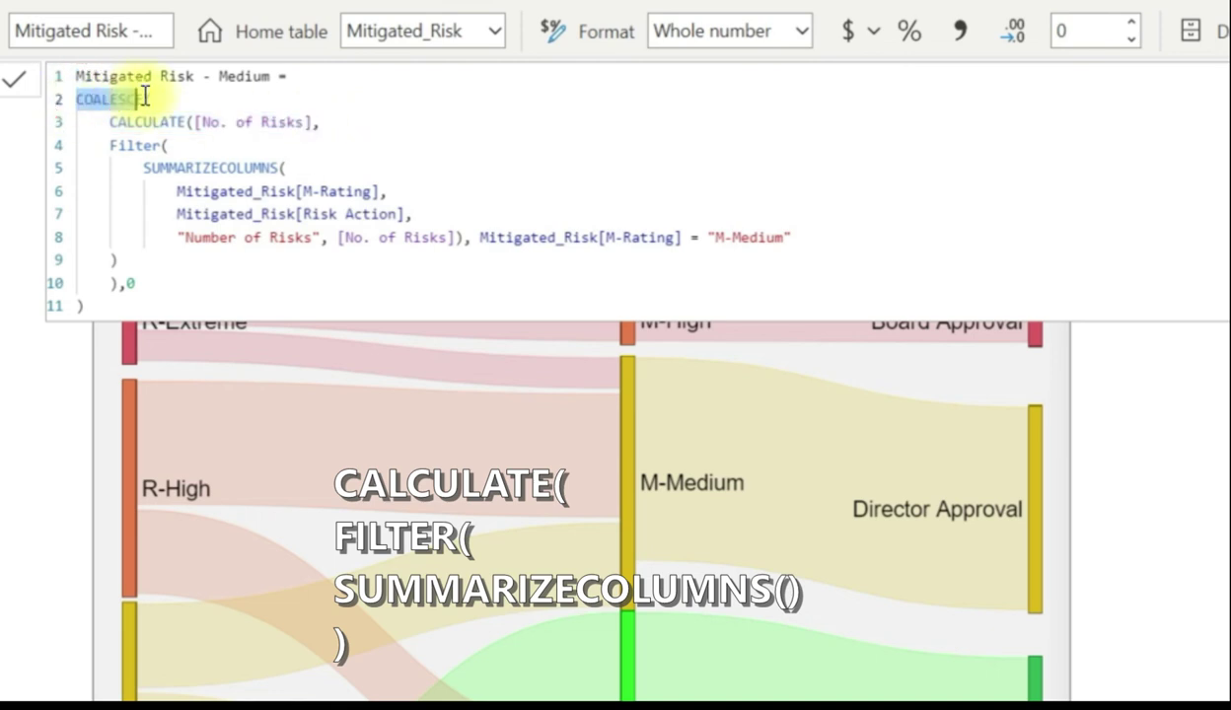
click(150, 287)
text(,0)
key(Down)
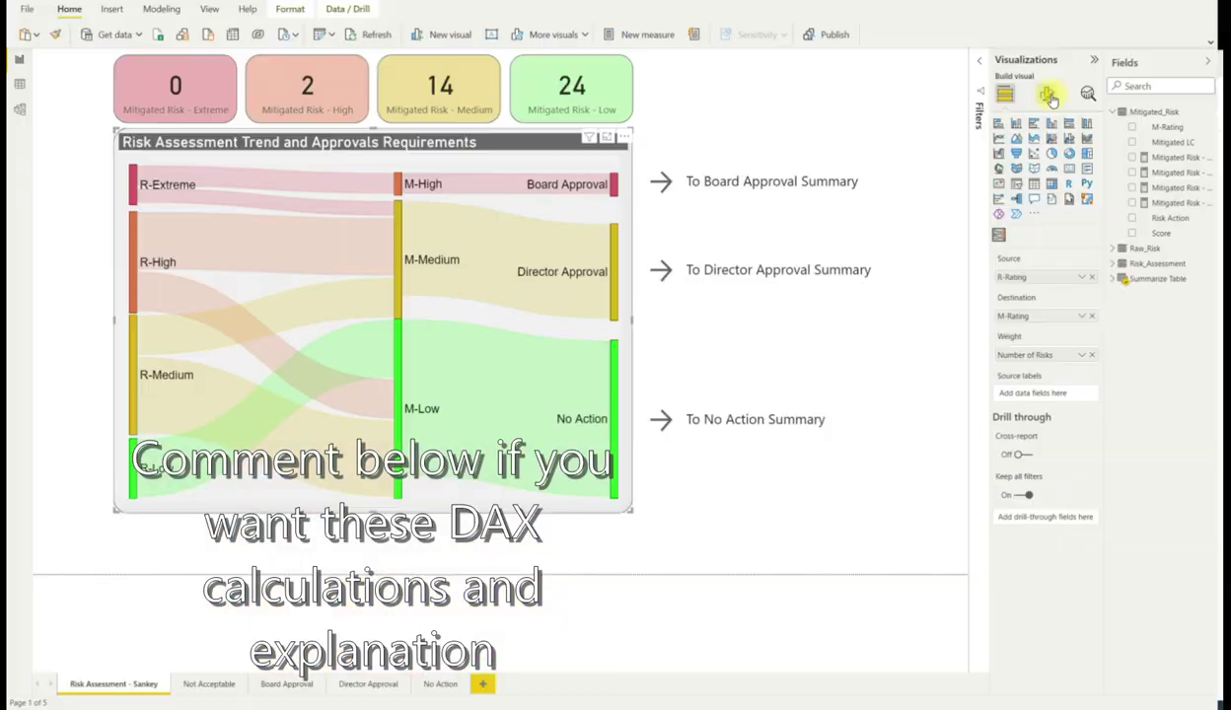
click(1046, 92)
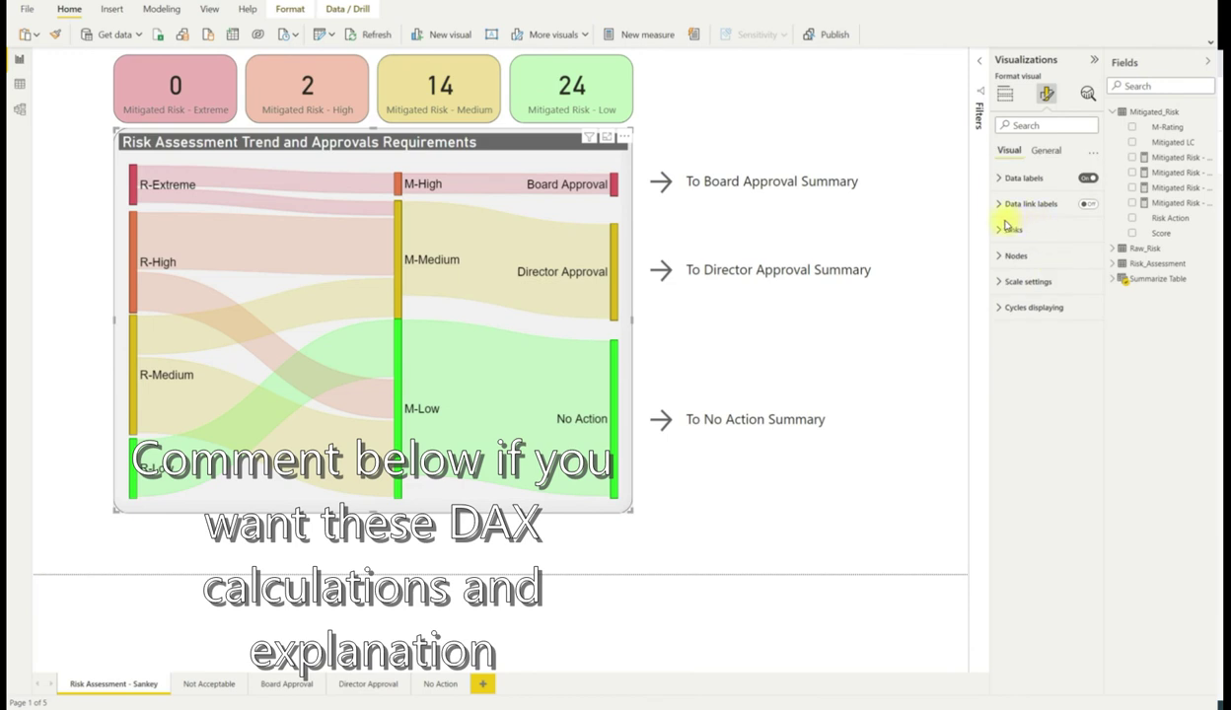
click(1007, 229)
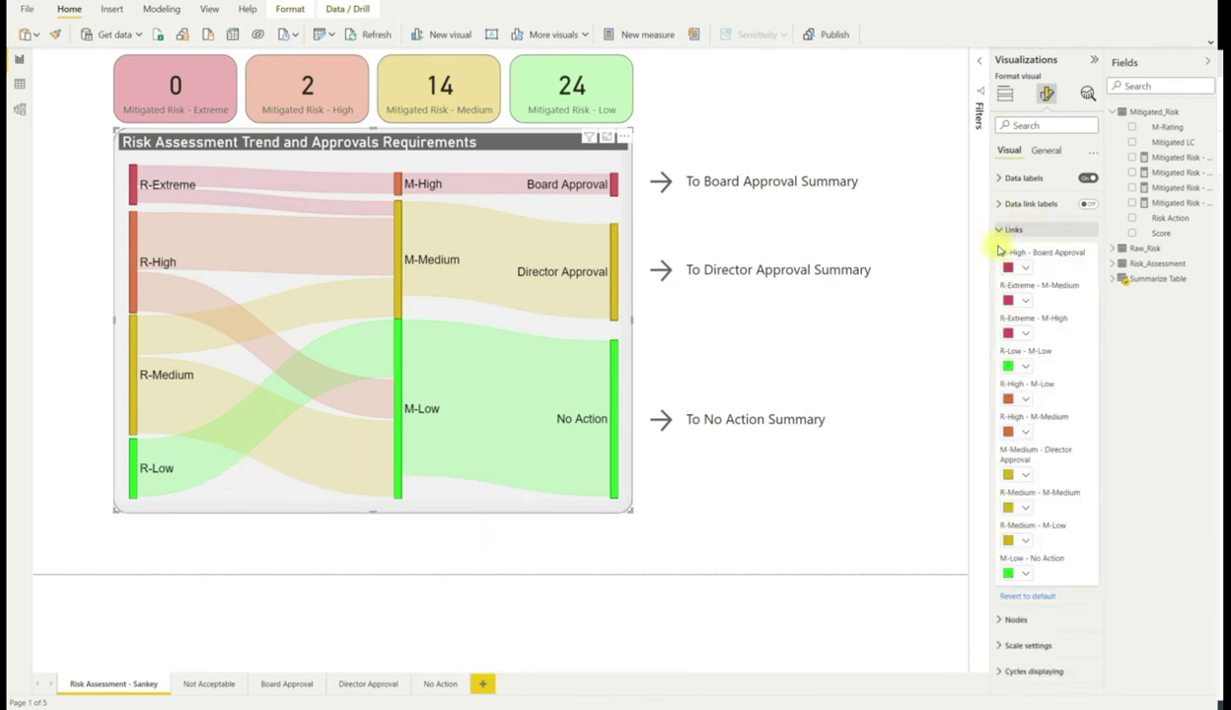
click(1003, 619)
scroll(1038, 584, down, 3)
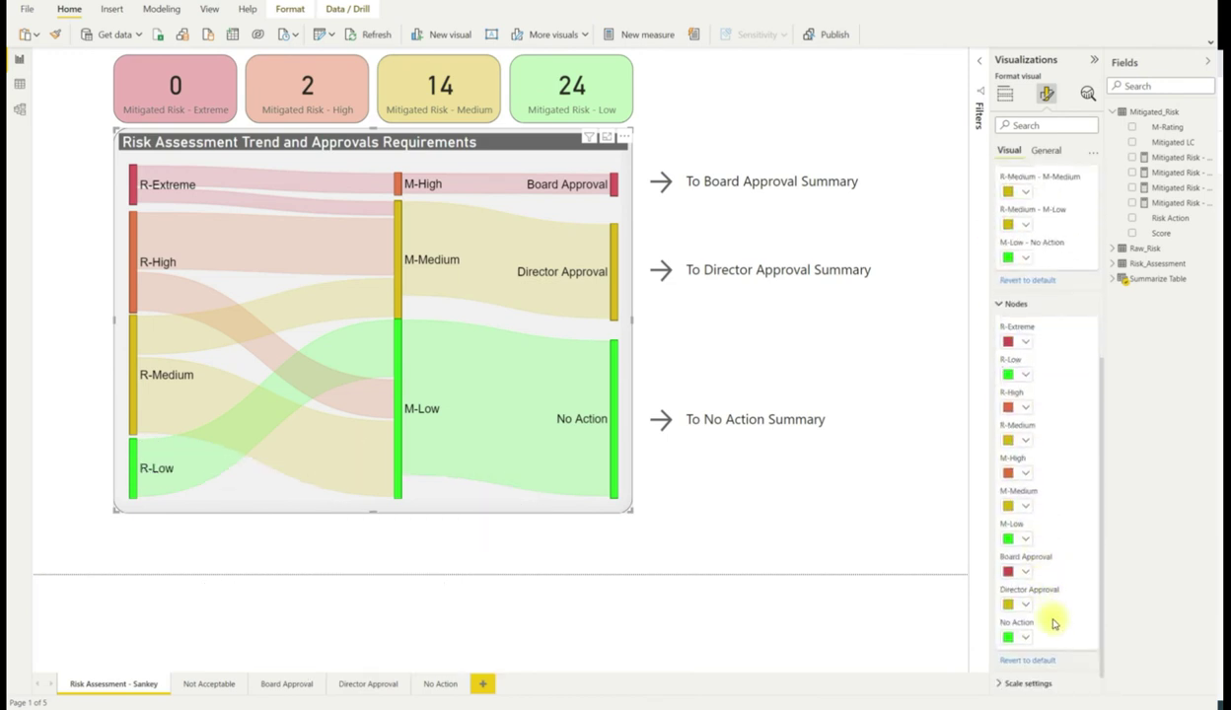
click(998, 305)
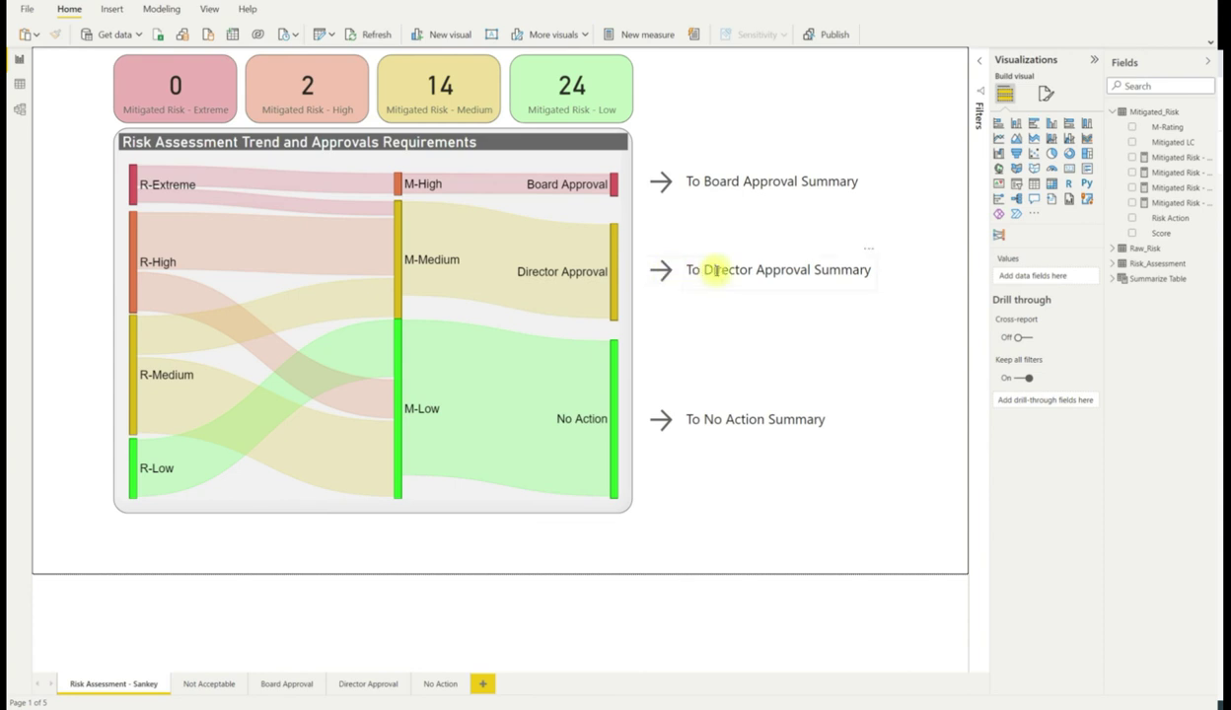
click(197, 688)
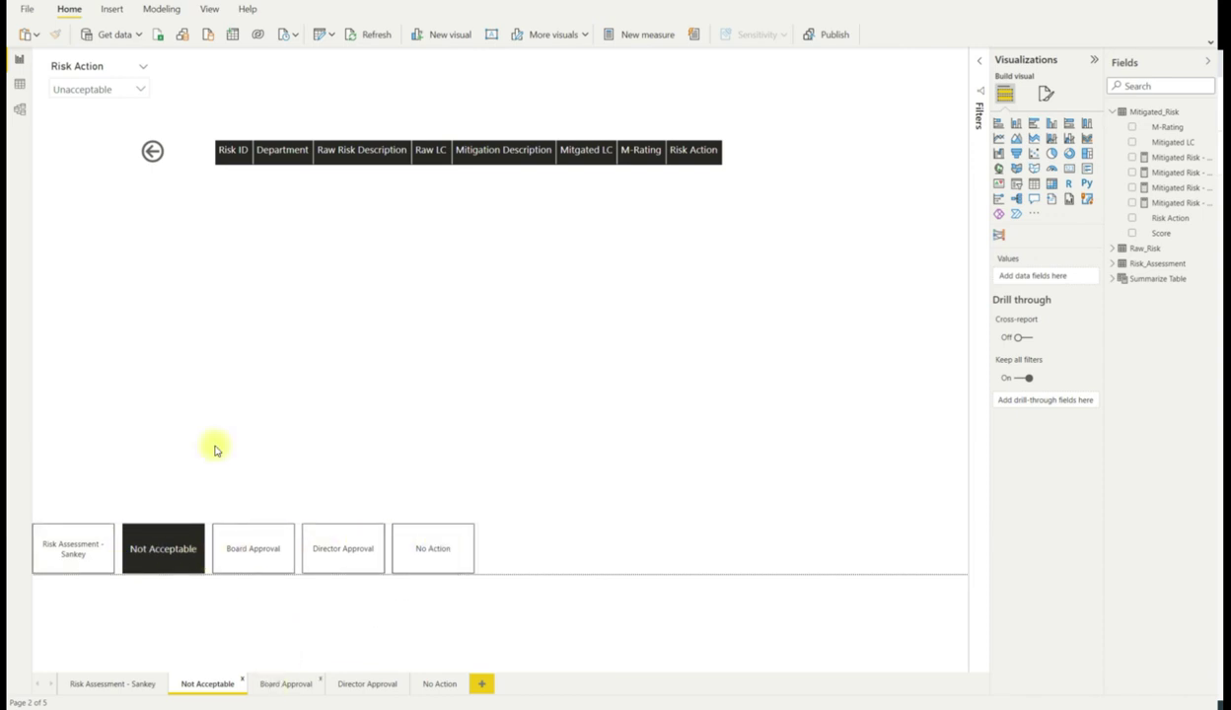
Step: Visit the Board Approval, Director Approval and No Action detail pages, returning to the Sankey page
click(153, 152)
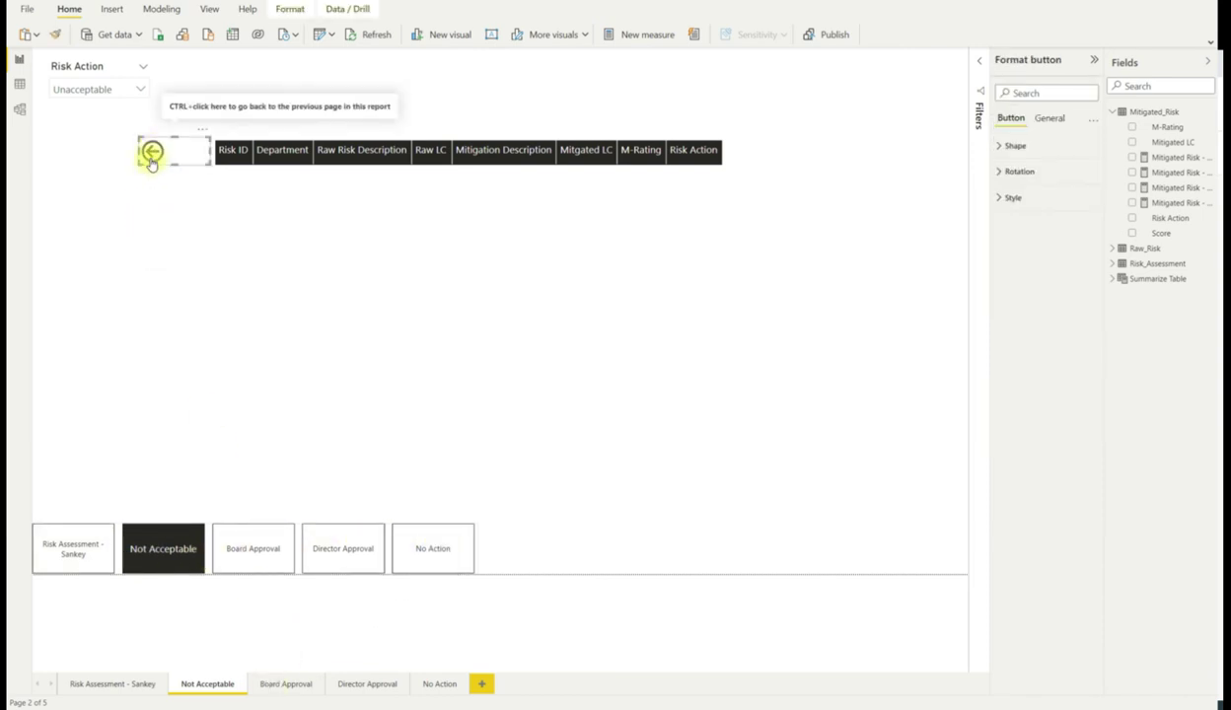
ctrl+click(153, 152)
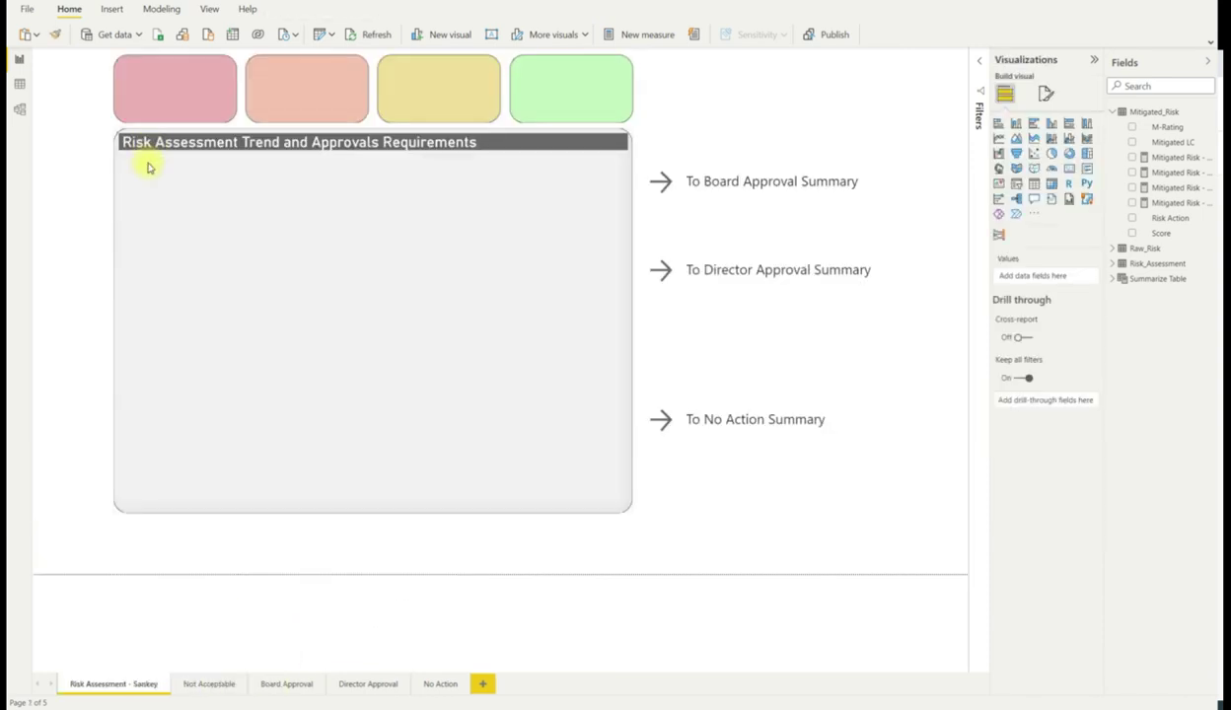
click(287, 683)
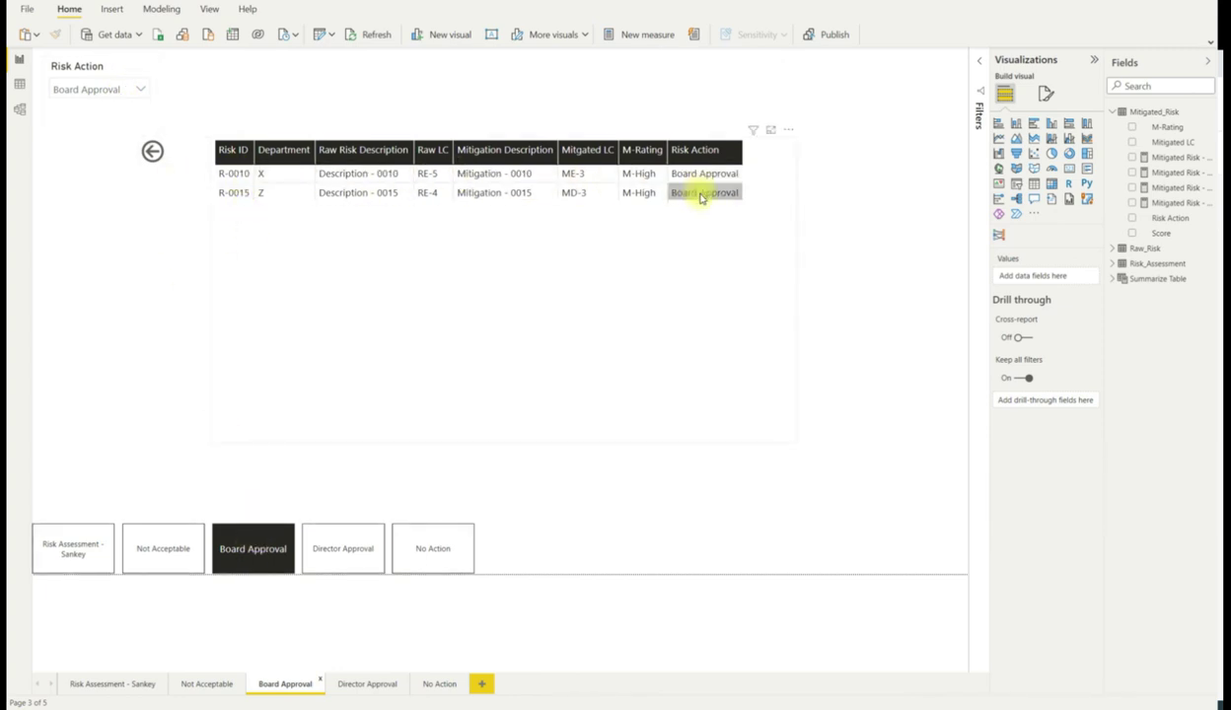
key(ctrl+Page_Down)
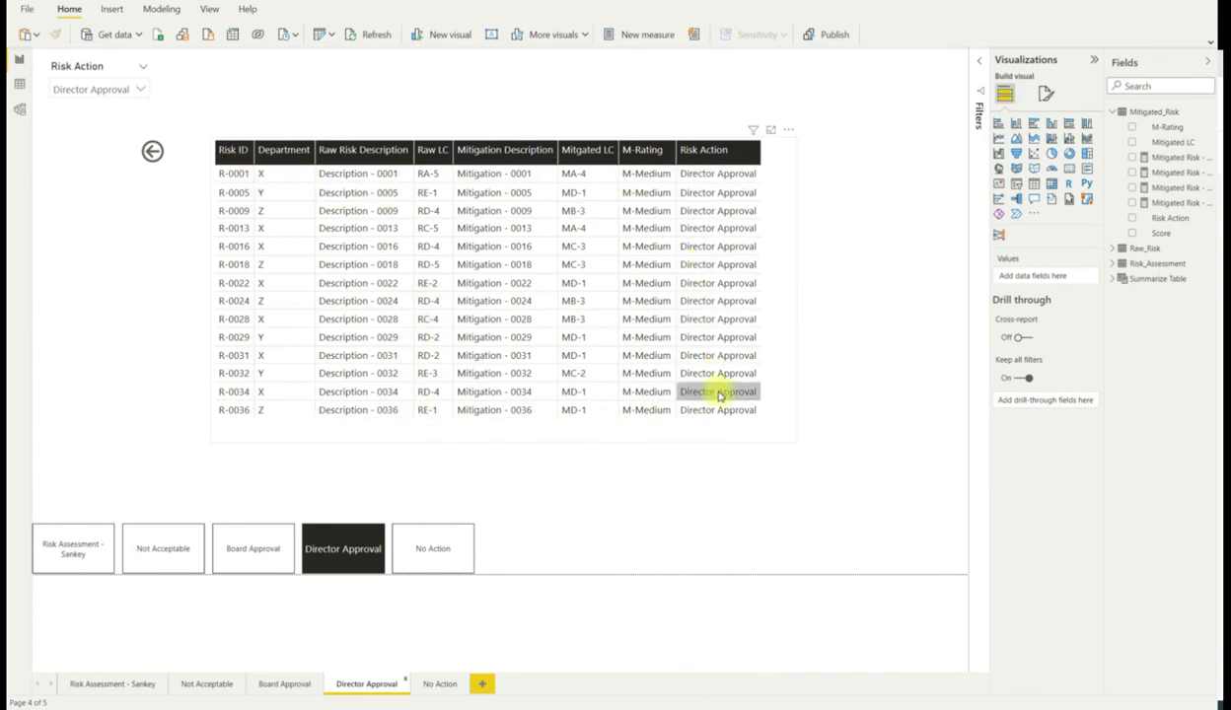
click(441, 689)
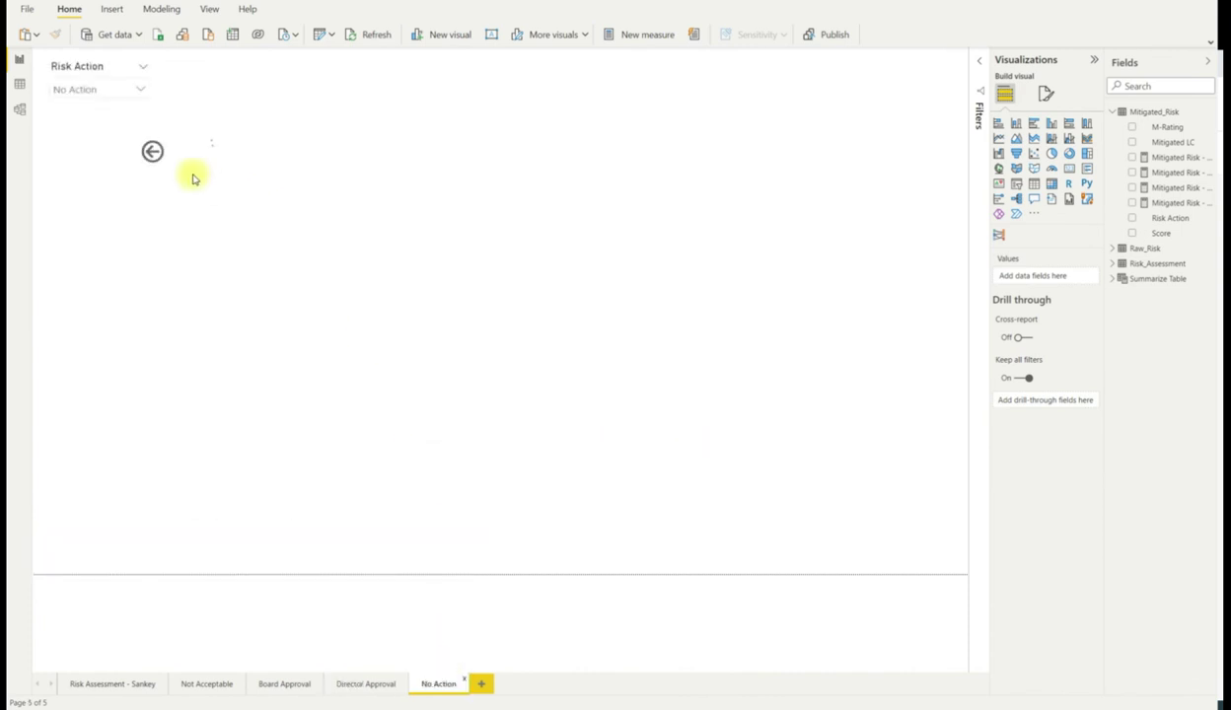
drag(786, 205, 794, 167)
click(319, 217)
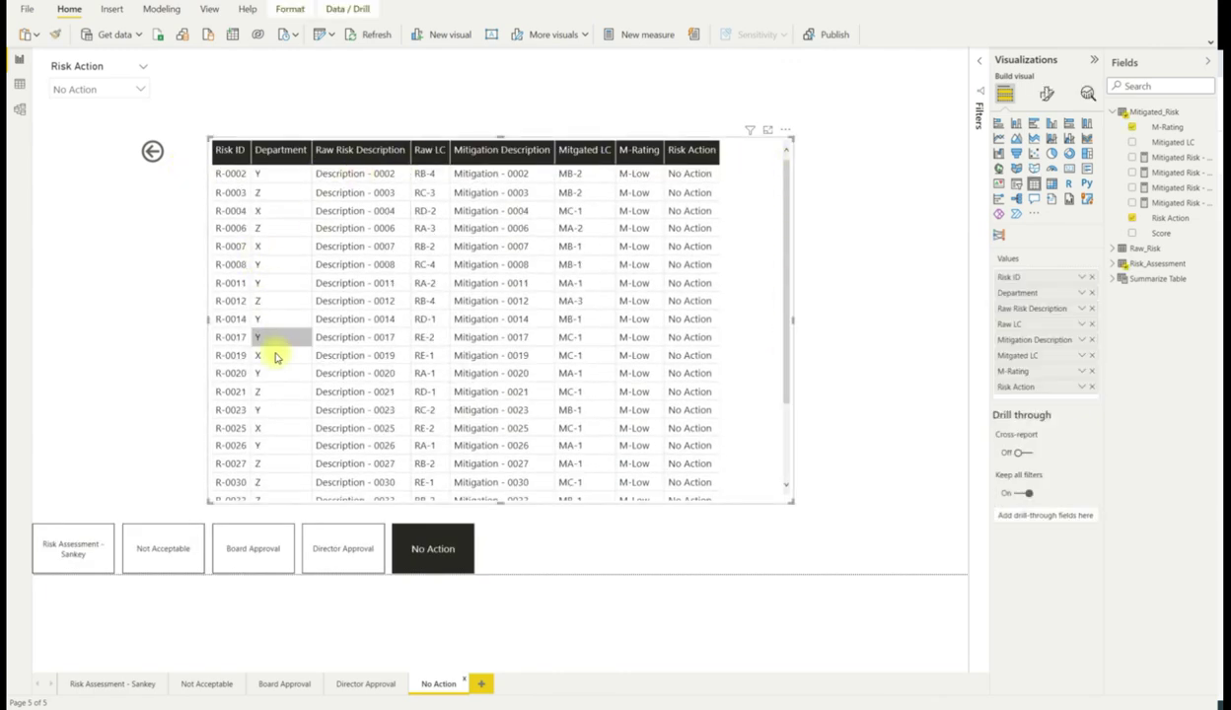
ctrl+click(152, 151)
Step: In Data view, show Risk_Assessment, then the ten-row Summarize Table with its UNION formula
mouse_move(539, 436)
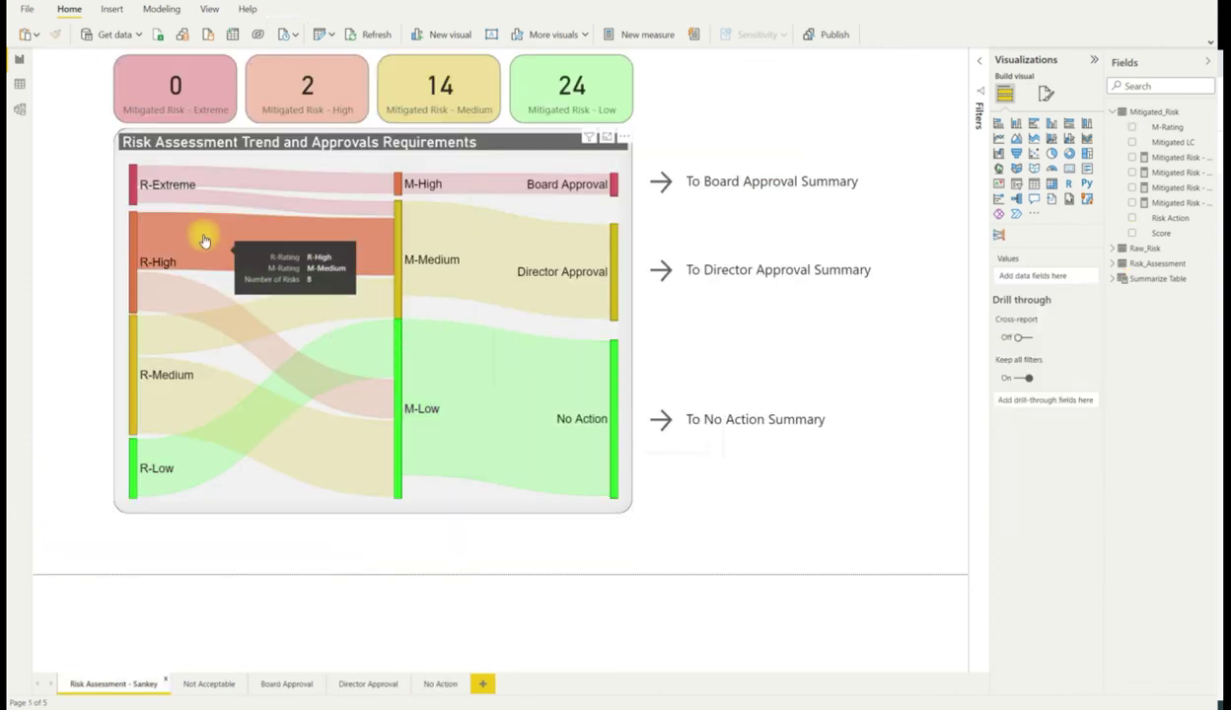
mouse_move(158, 418)
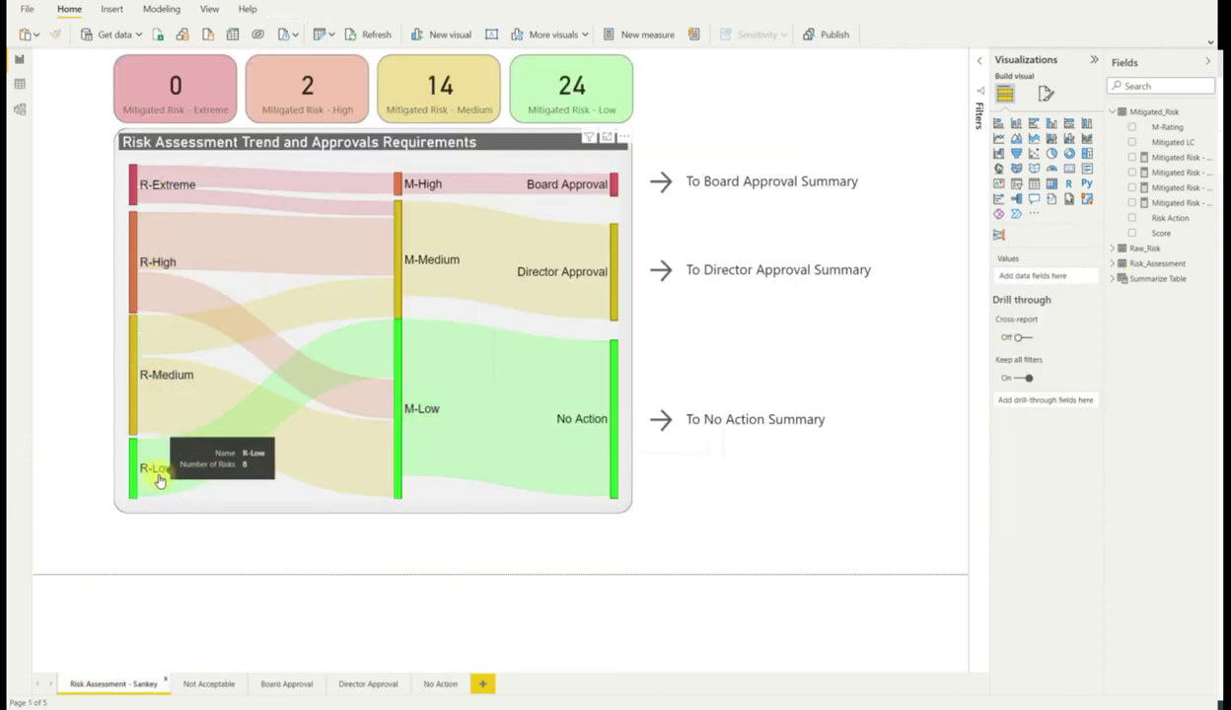
mouse_move(505, 255)
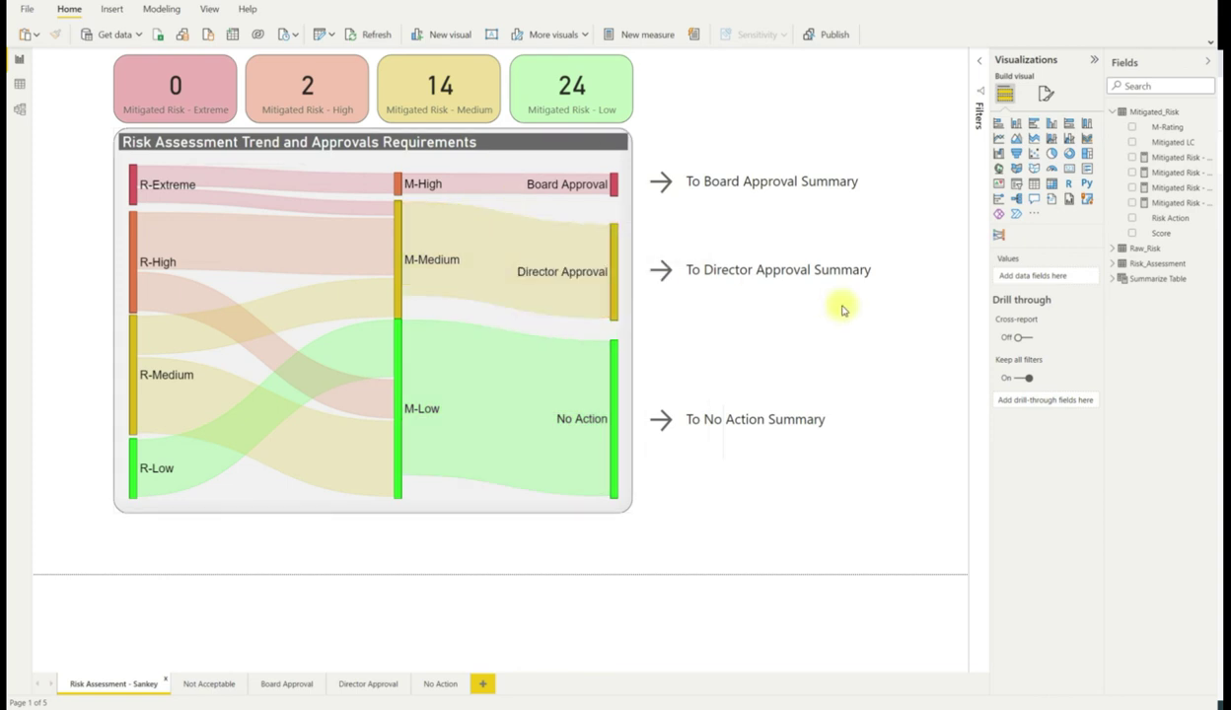
click(20, 84)
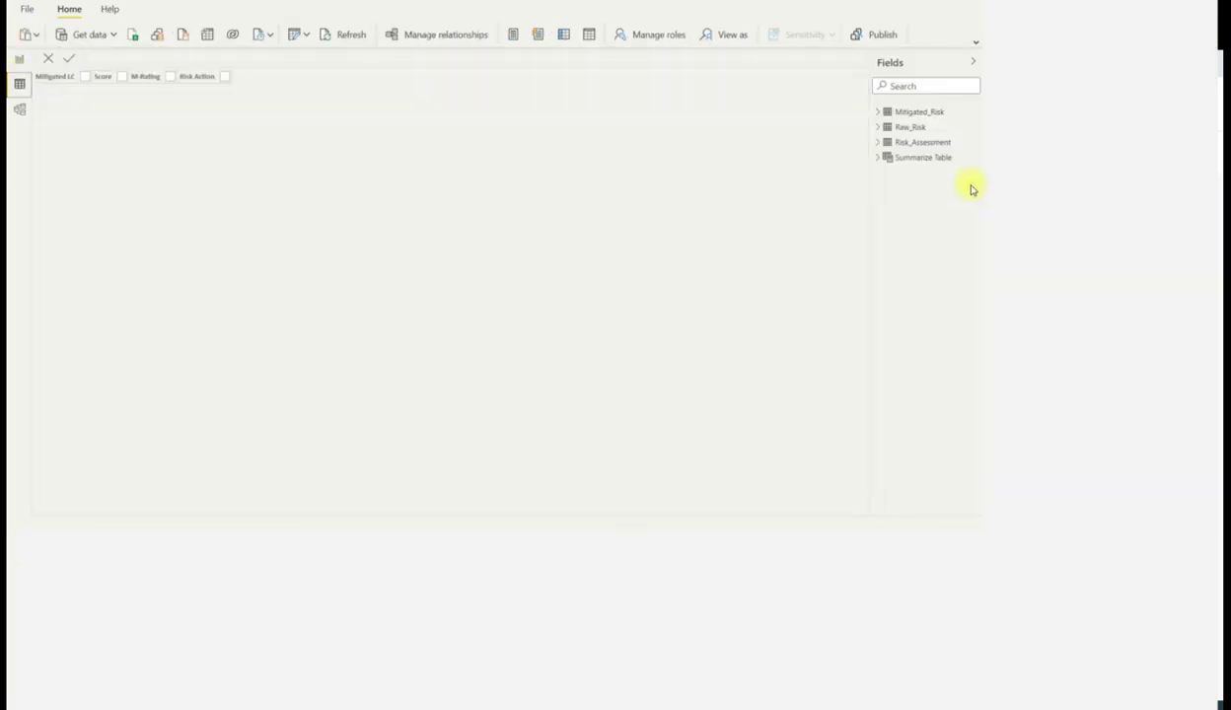
click(1060, 144)
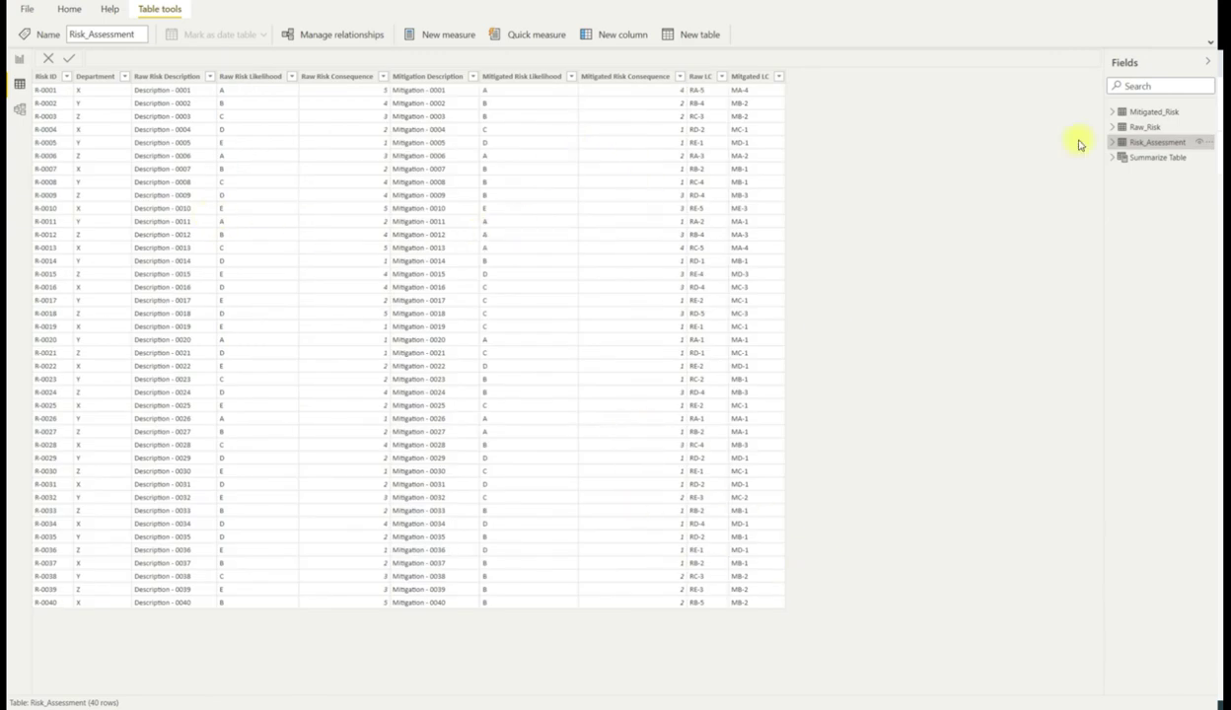
click(1152, 159)
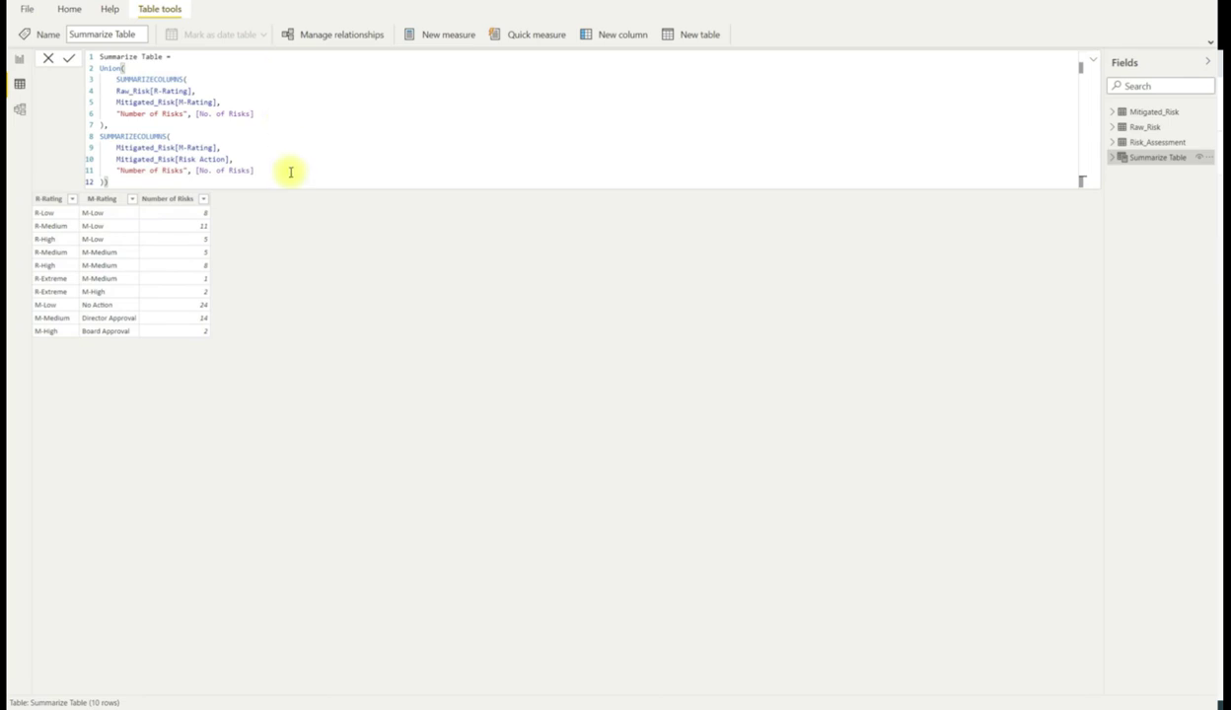
Step: Switch back to Report view to see the finished Sankey under the 0, 2, 14, 24 cards
click(21, 60)
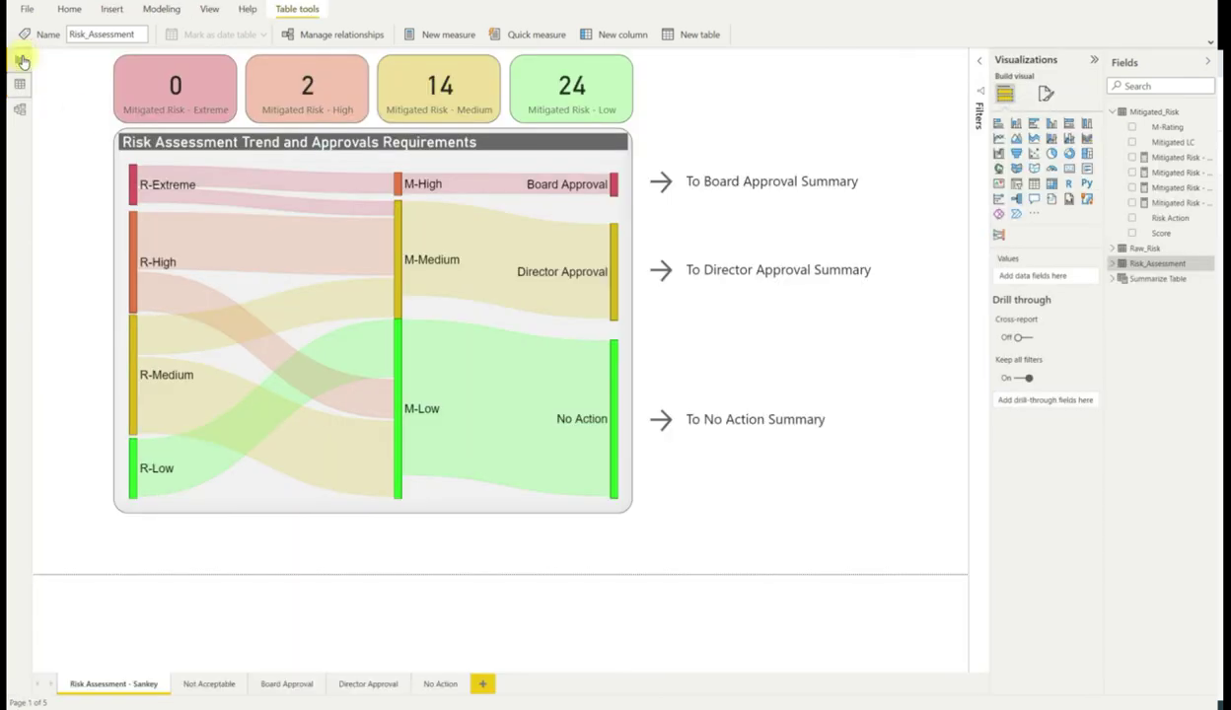